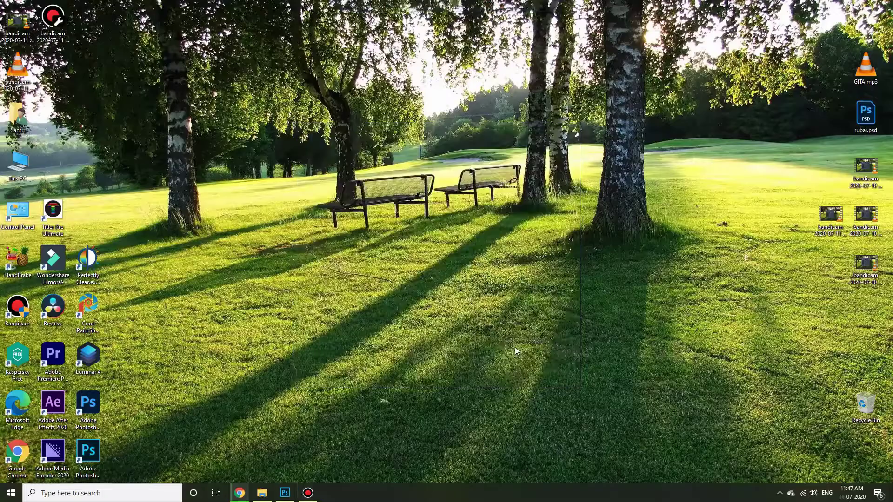
Step: Refresh the desktop and switch to Photoshop to edit the portrait _MG_1365.CR3
right_click(401, 254)
left_click(440, 285)
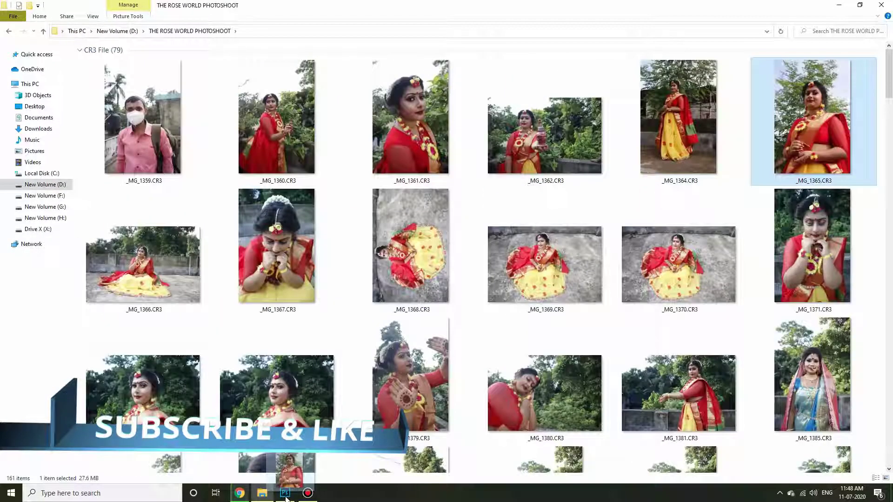
left_click(285, 493)
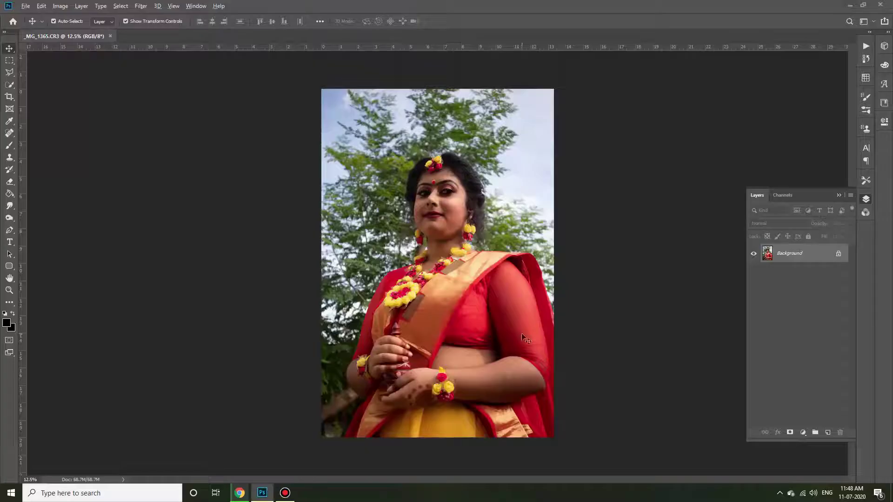
Step: Duplicate the photo layer and ready the Spot Healing Brush with a white foreground
key("ctrl+j")
key("j")
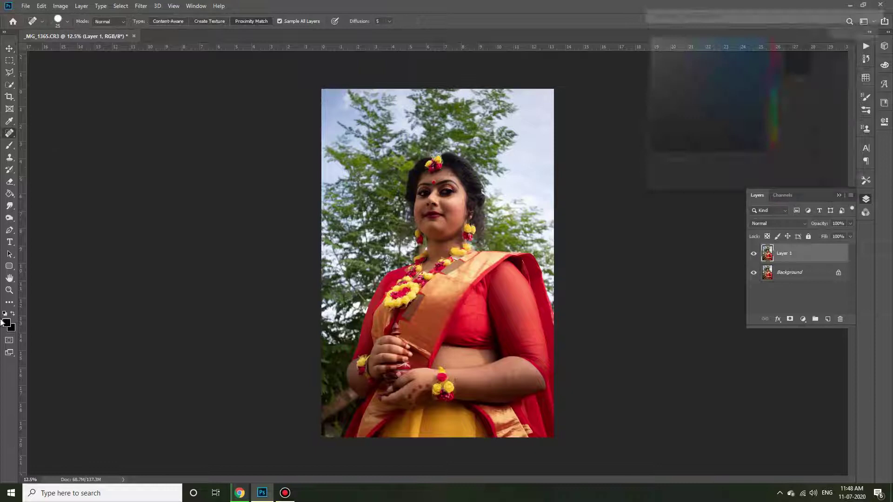
key("Return")
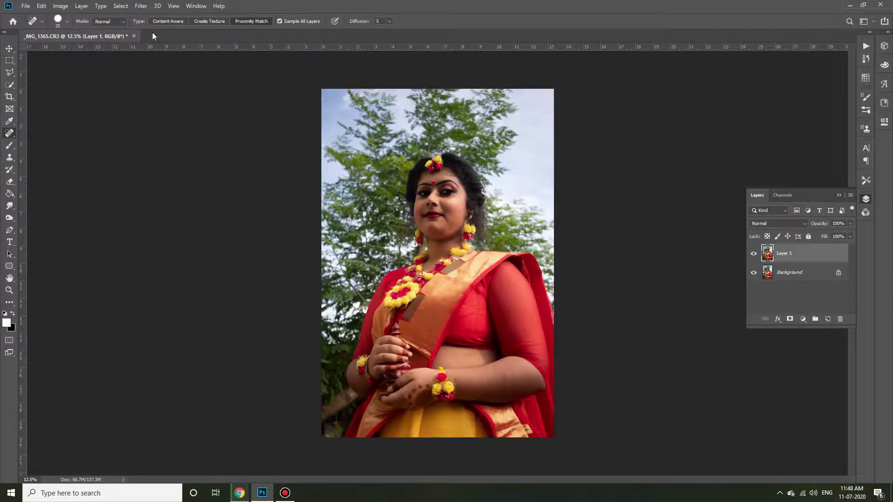
Step: Heal the blemishes on her face and neck using a smaller Spot Healing Brush
scroll(450, 240, "up", 5)
scroll(432, 233, "up", 5)
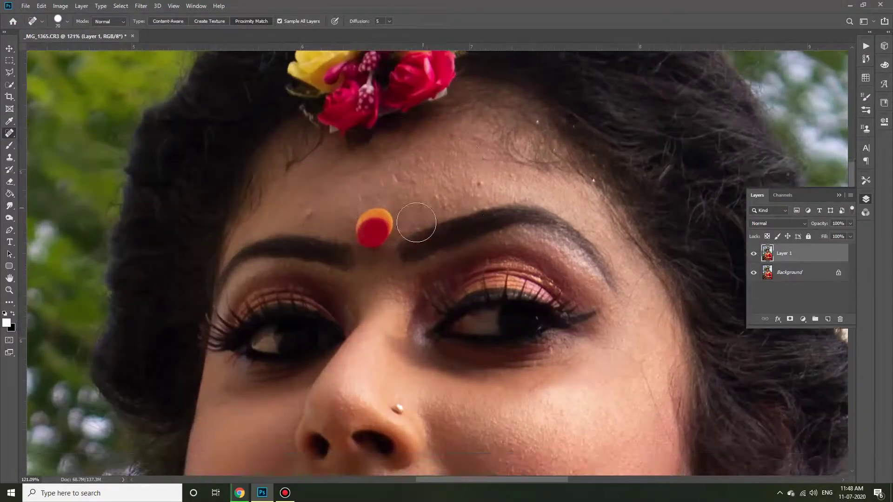
scroll(400, 231, "up", 1)
scroll(453, 251, "up", 1)
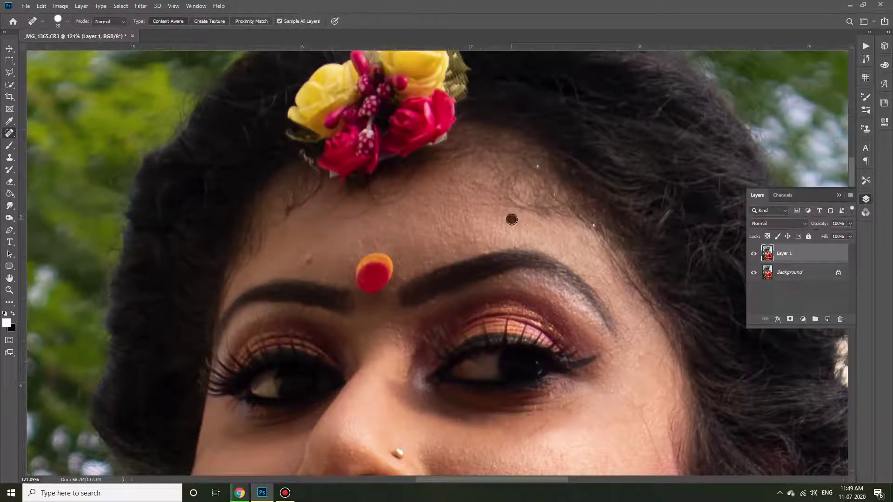
scroll(530, 261, "down", 5)
scroll(597, 273, "down", 5)
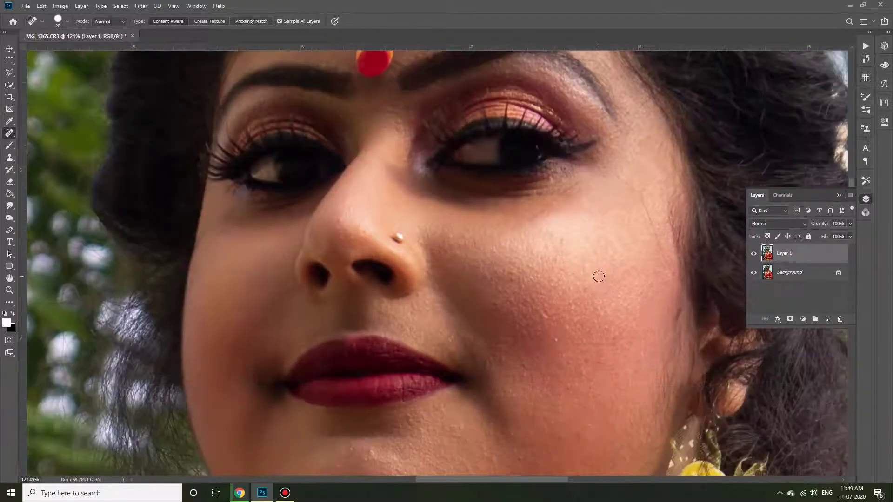
scroll(511, 302, "down", 4)
scroll(349, 327, "down", 1)
scroll(422, 304, "down", 5)
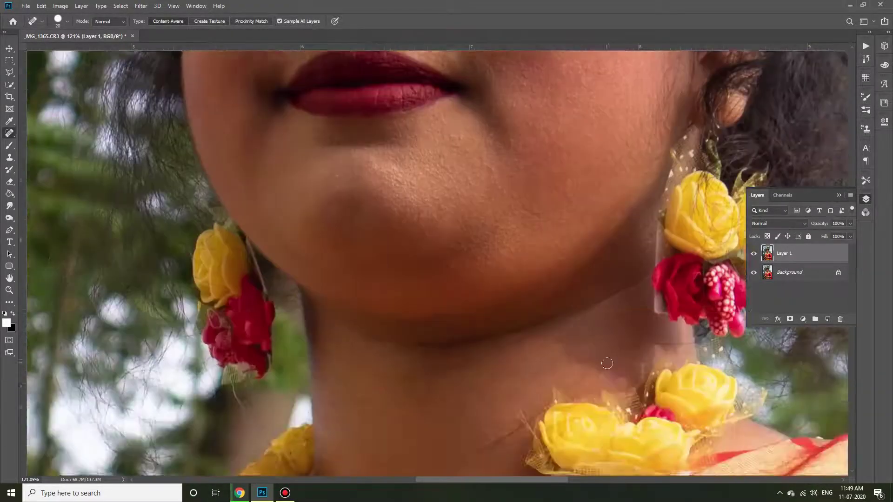
scroll(405, 261, "down", 5)
scroll(390, 233, "down", 3)
scroll(382, 221, "up", 2)
scroll(382, 221, "up", 5)
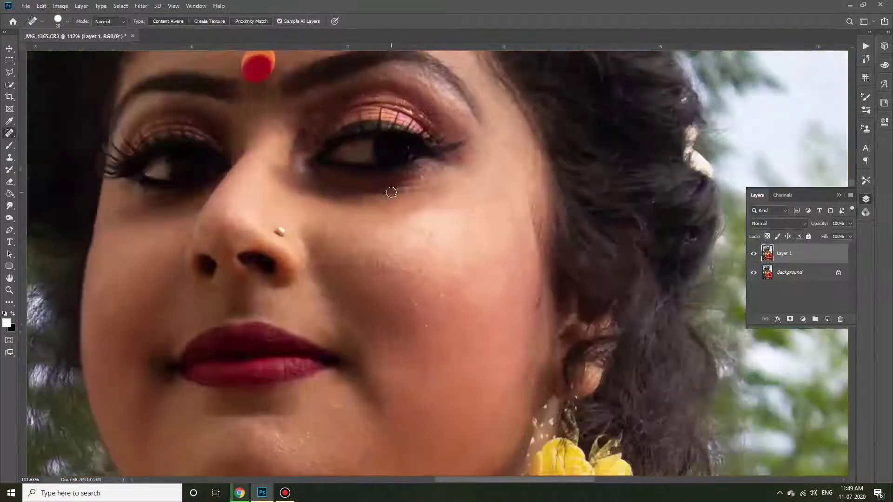
scroll(568, 285, "up", 3)
scroll(392, 320, "up", 1)
key("bracketleft")
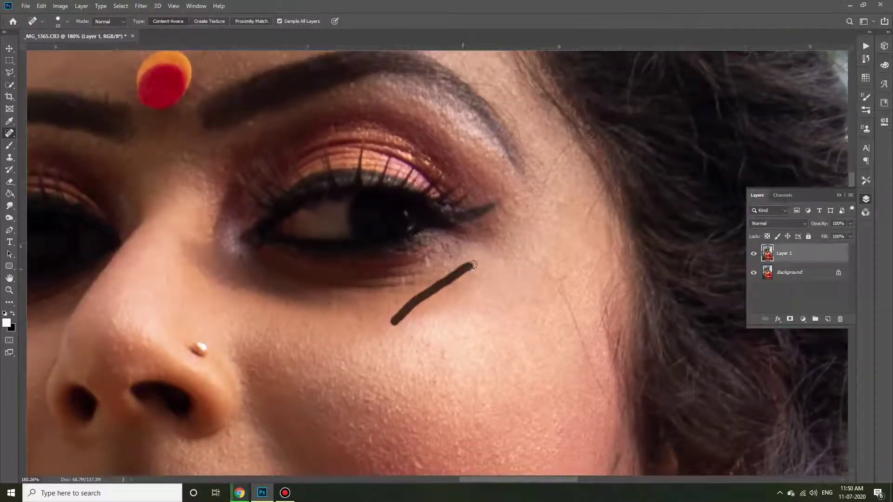
left_click_drag(581, 342, 600, 385)
scroll(566, 347, "up", 3)
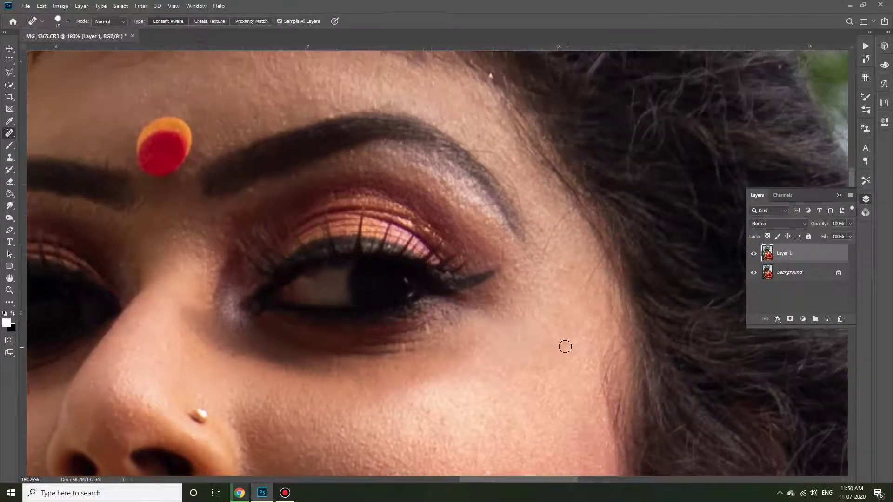
scroll(502, 250, "up", 1)
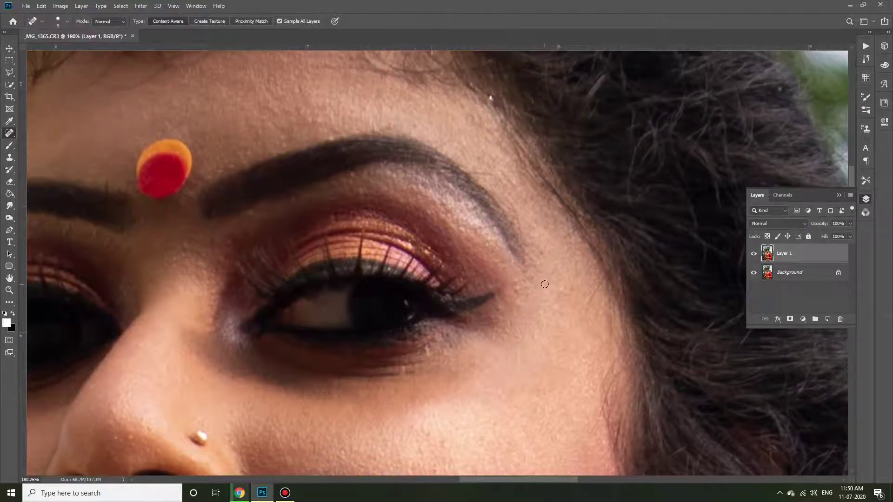
scroll(322, 268, "up", 1)
scroll(279, 302, "down", 5)
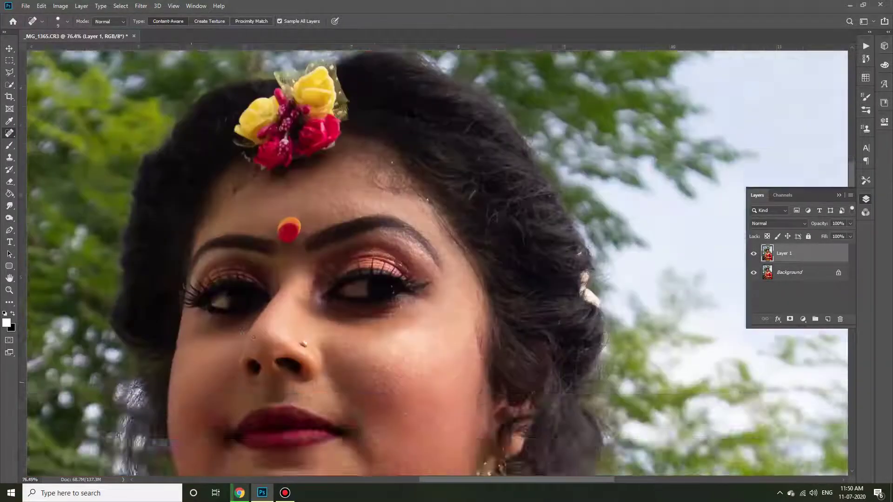
scroll(399, 317, "up", 3)
scroll(395, 302, "down", 2)
scroll(465, 349, "down", 2)
scroll(487, 383, "down", 5)
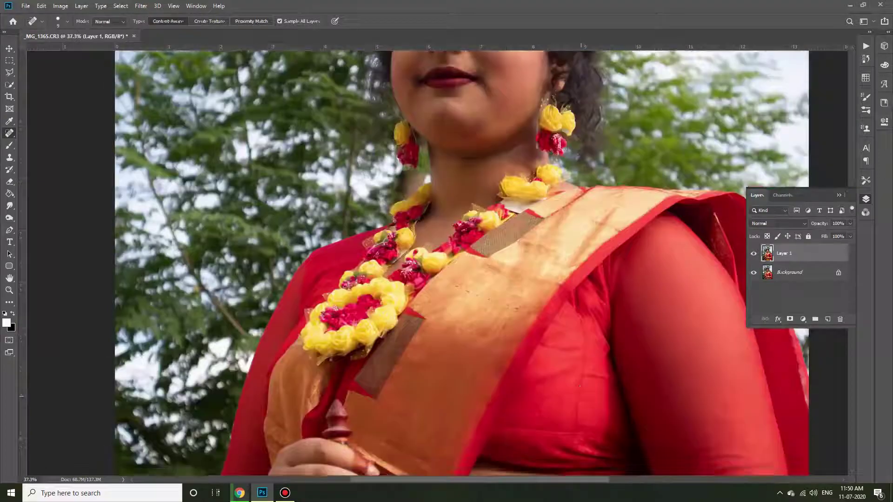
scroll(558, 358, "down", 4)
scroll(623, 336, "up", 2)
scroll(608, 315, "down", 3)
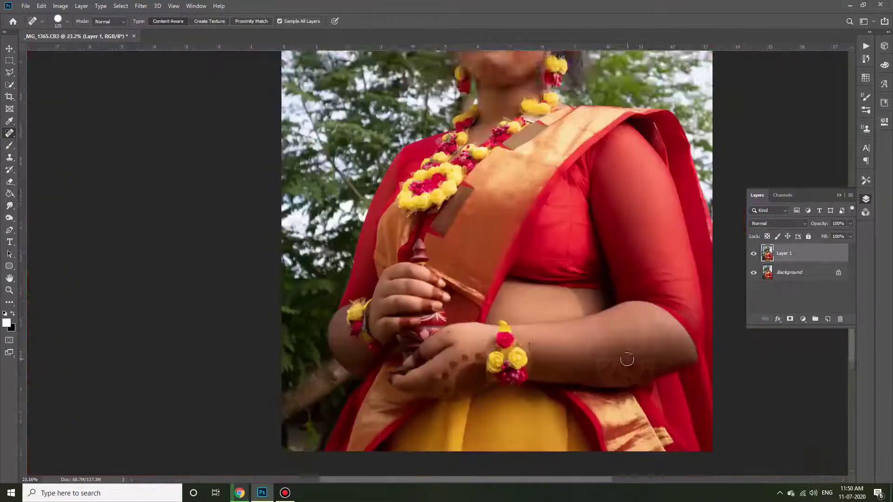
scroll(558, 279, "down", 2)
Step: In the Camera Raw Filter, shape a gentle tone curve by adjusting its upper, middle and lower points
key("v")
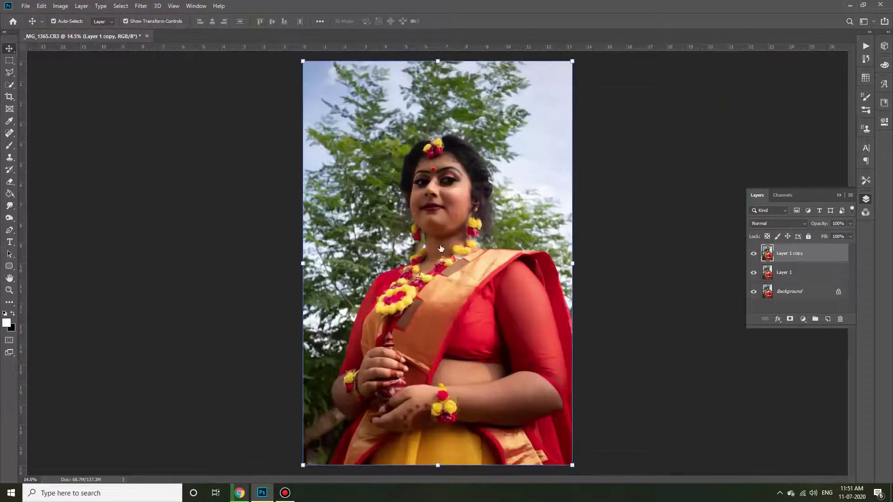
key("ctrl+shift+a")
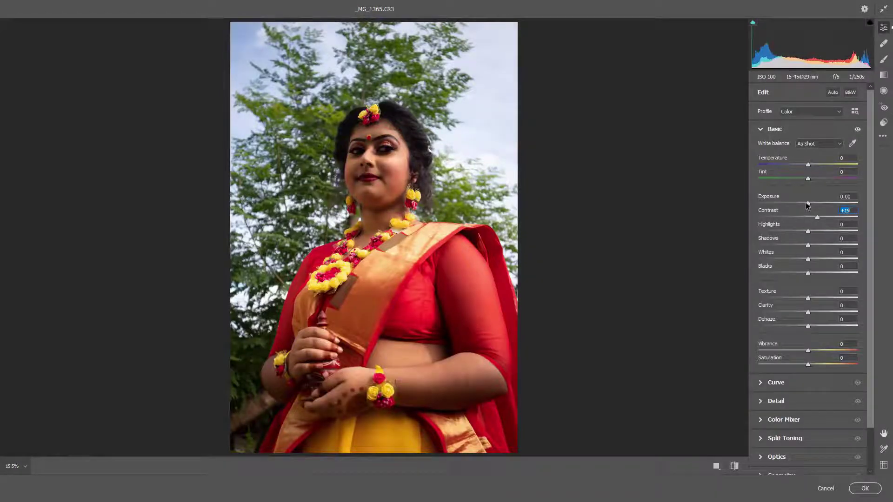
left_click(774, 128)
left_click(775, 147)
left_click_drag(834, 202, 832, 199)
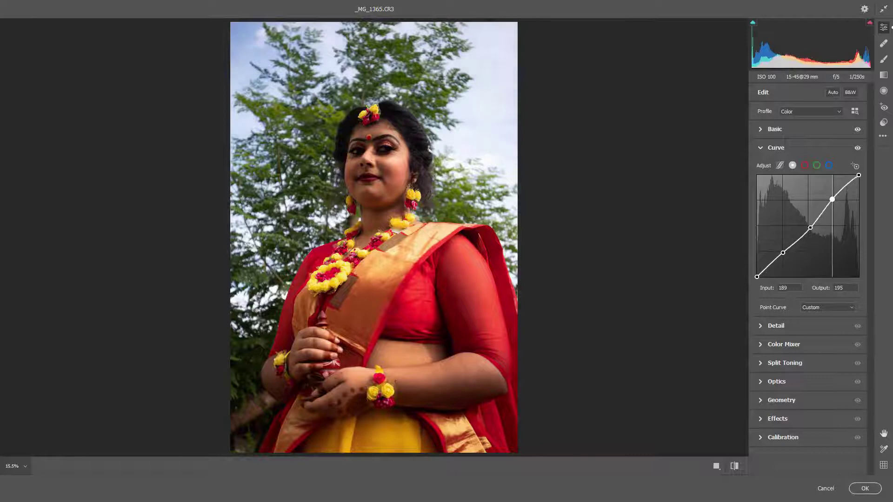
left_click_drag(808, 227, 808, 226)
mouse_move(783, 252)
left_mouse_down()
mouse_move(789, 239)
mouse_move(799, 245)
left_mouse_up()
Step: In Basic, reduce Texture slightly and boost Vibrance
left_click(774, 129)
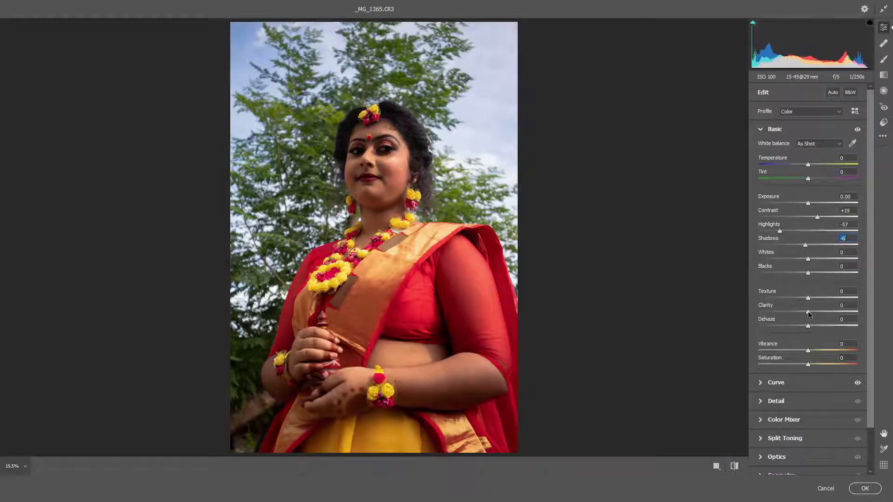
left_click_drag(810, 298, 808, 298)
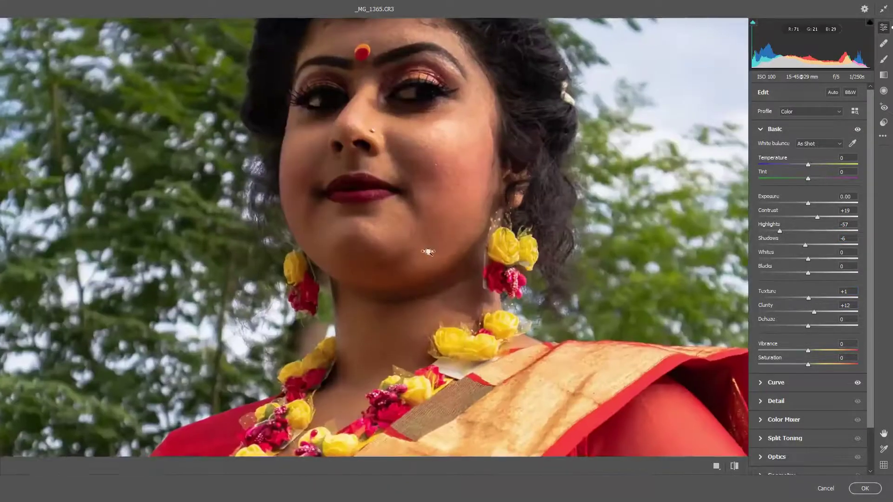
left_click_drag(808, 351, 824, 350)
Step: In the Color Mixer, slightly lower orange saturation and shift the green hue
left_click(774, 129)
left_click(784, 184)
left_click_drag(799, 256, 801, 257)
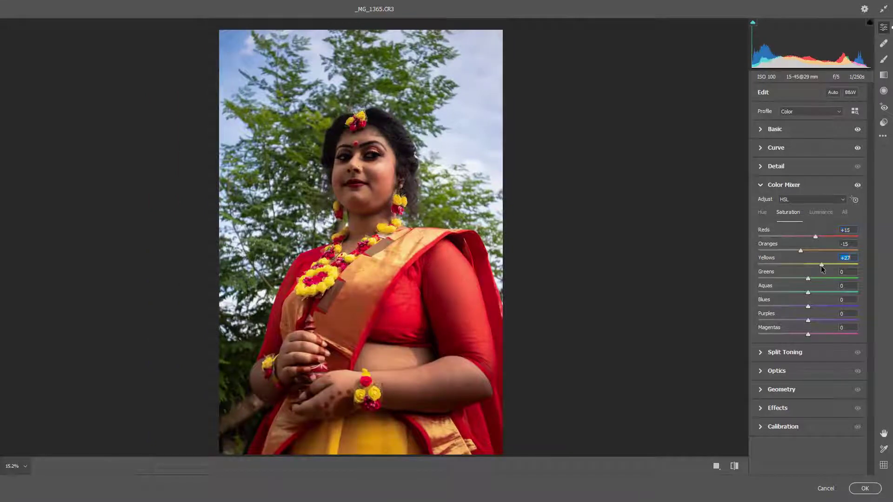
left_click(762, 212)
mouse_move(808, 278)
left_mouse_down()
mouse_move(758, 279)
mouse_move(858, 278)
left_mouse_up()
left_click(821, 212)
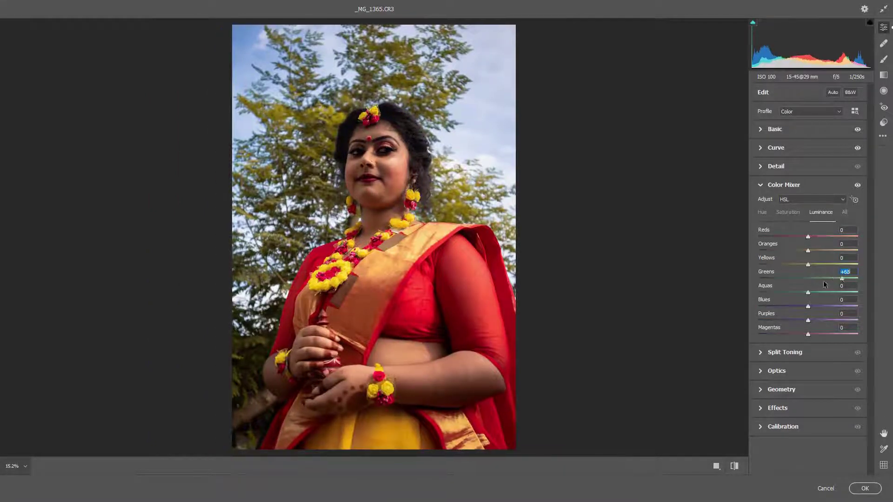
key("ctrl+z")
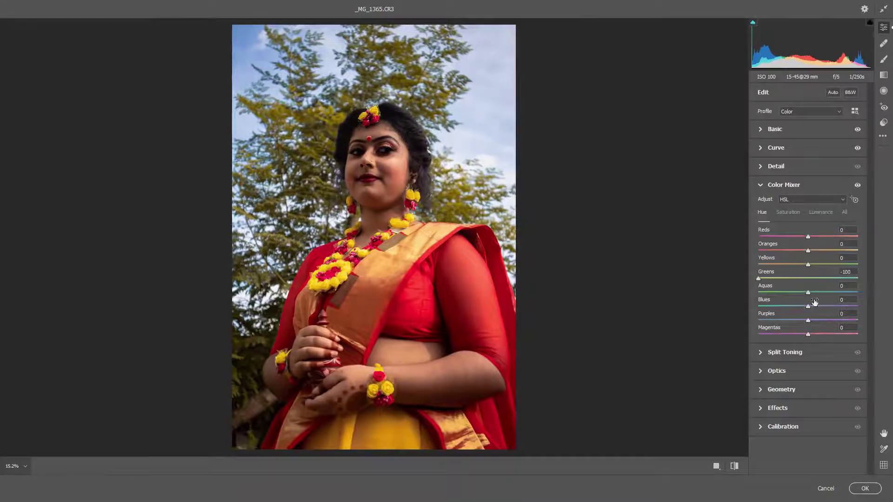
left_click_drag(758, 278, 808, 278)
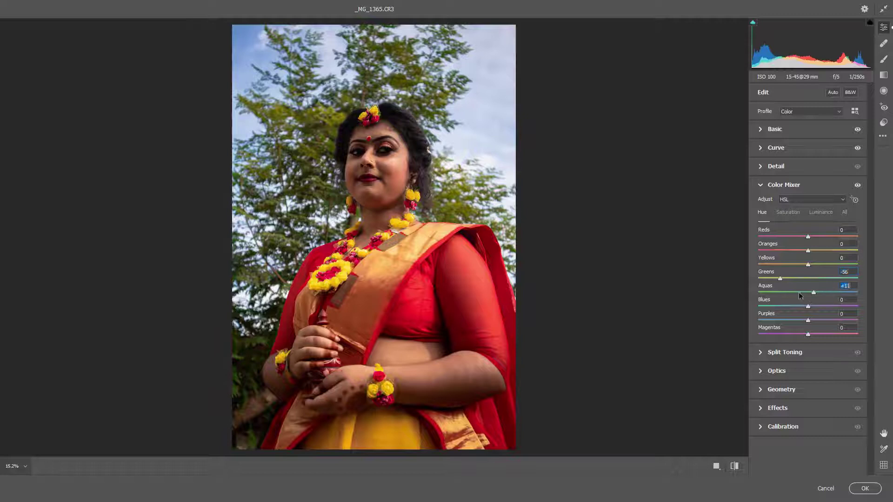
left_click(761, 185)
Step: Apply the Camera Raw grade and duplicate the layer as Layer 1 copy 2
left_click(865, 489)
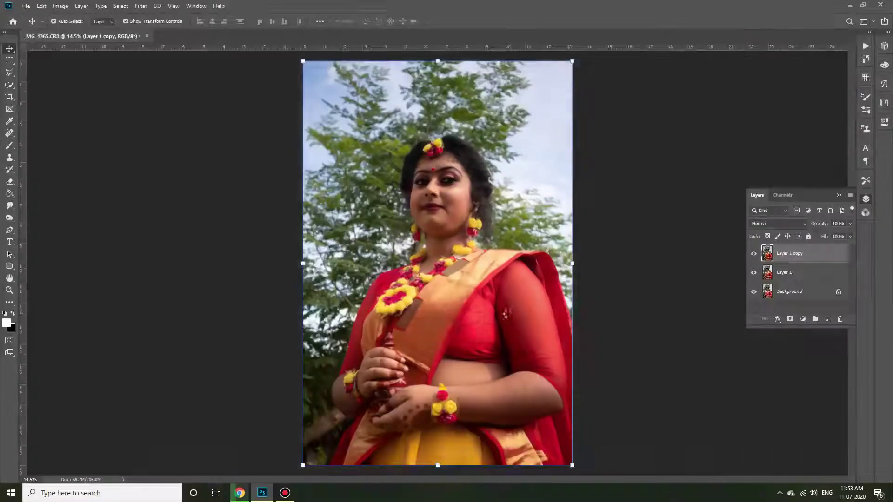
scroll(525, 344, "down", 2)
key("ctrl+j")
left_click_drag(808, 328, 808, 379)
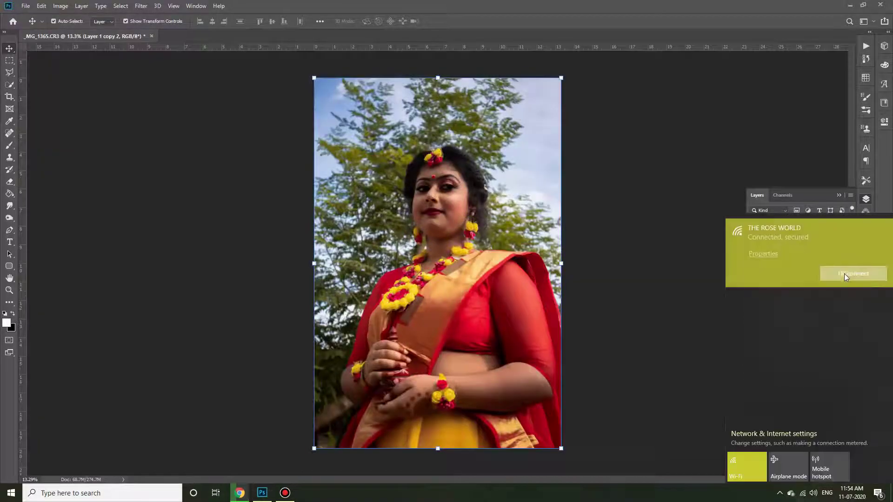
Step: Send the new layer to Filter > Skylum Software > Luminar 4
left_click(844, 274)
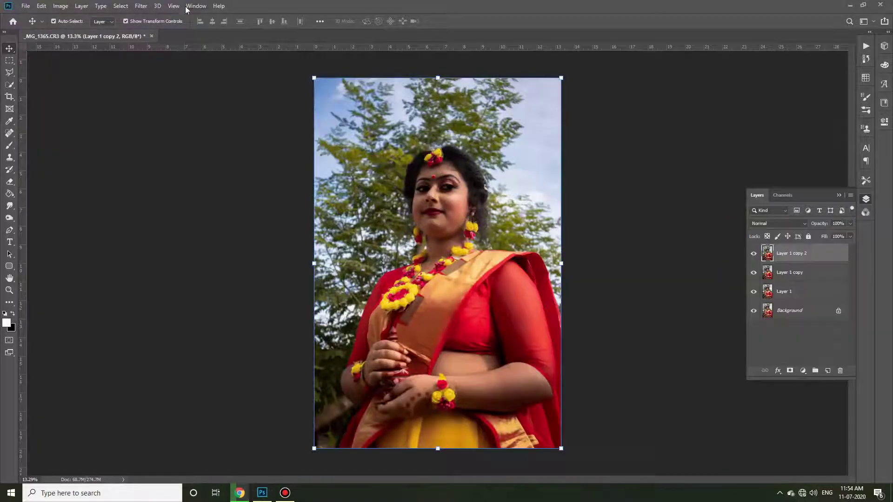
left_click(140, 5)
left_click(279, 247)
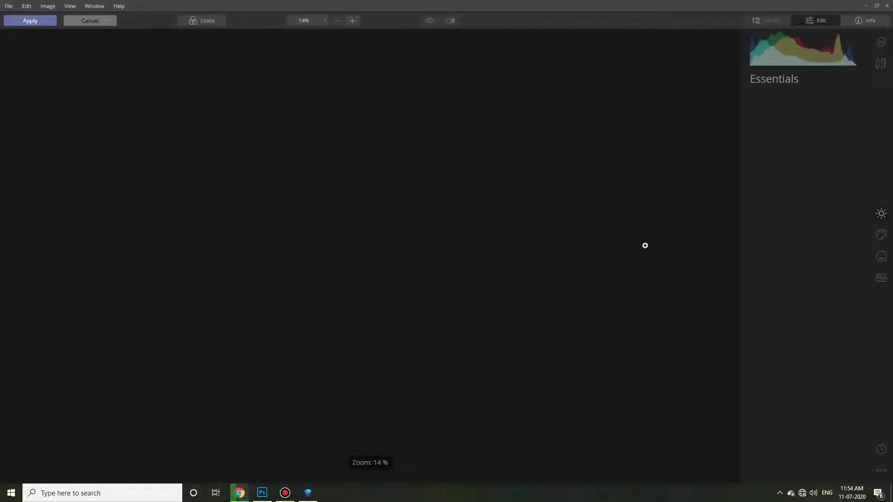
Step: In AI Portrait Enhancer, set Face Light to 38, whiten the eyes, and tune eyebrows and lip saturation
left_click(881, 256)
left_click(855, 132)
left_click(778, 151)
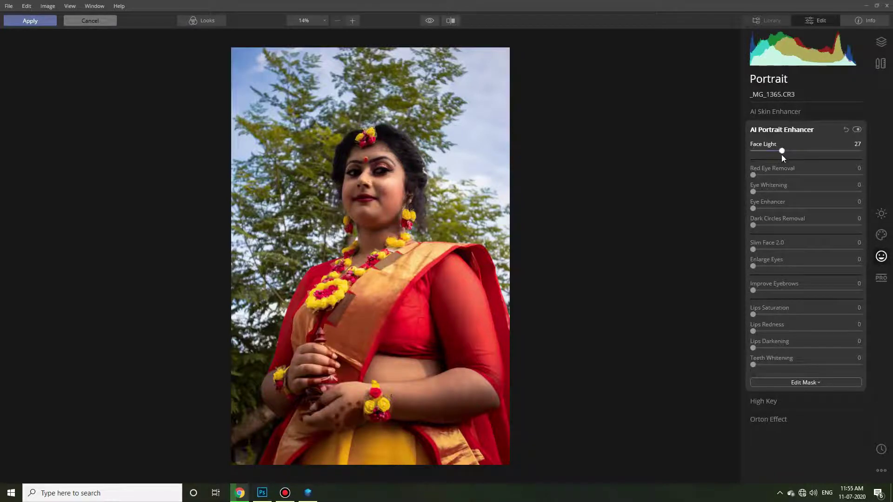
left_click(374, 200)
left_click(427, 228)
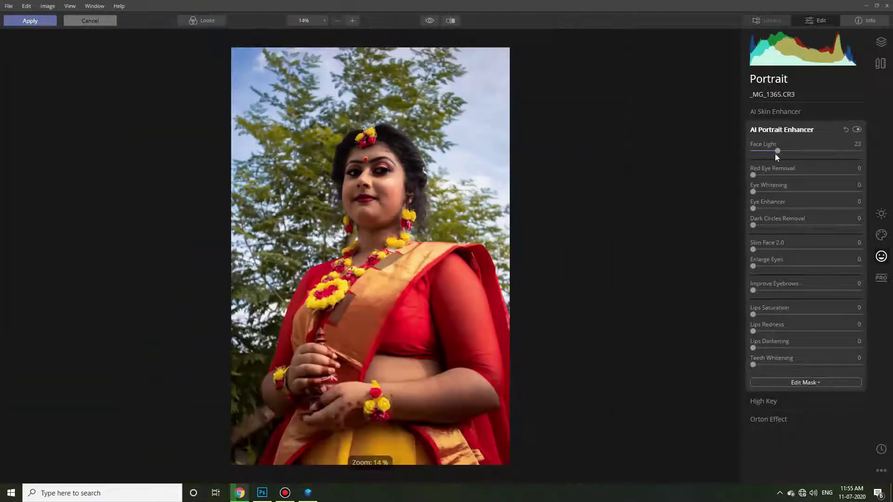
left_click_drag(801, 156, 789, 160)
left_click(857, 129)
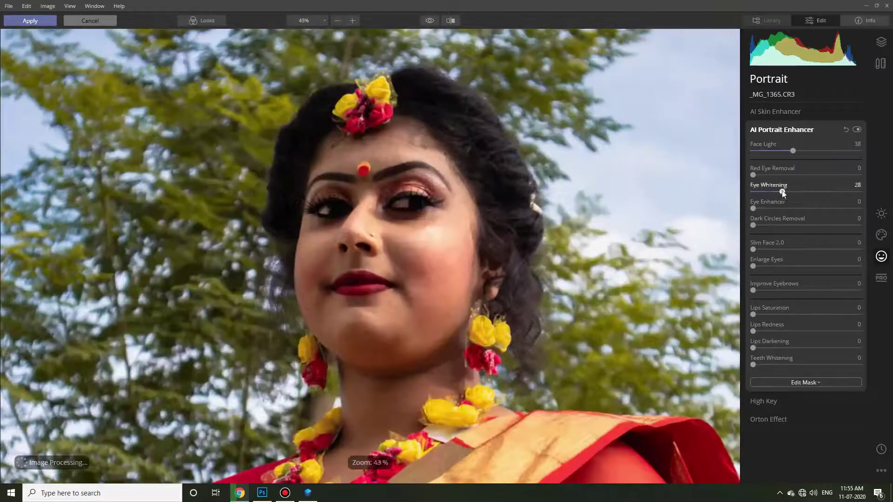
left_click_drag(782, 192, 784, 201)
left_click_drag(785, 293, 761, 314)
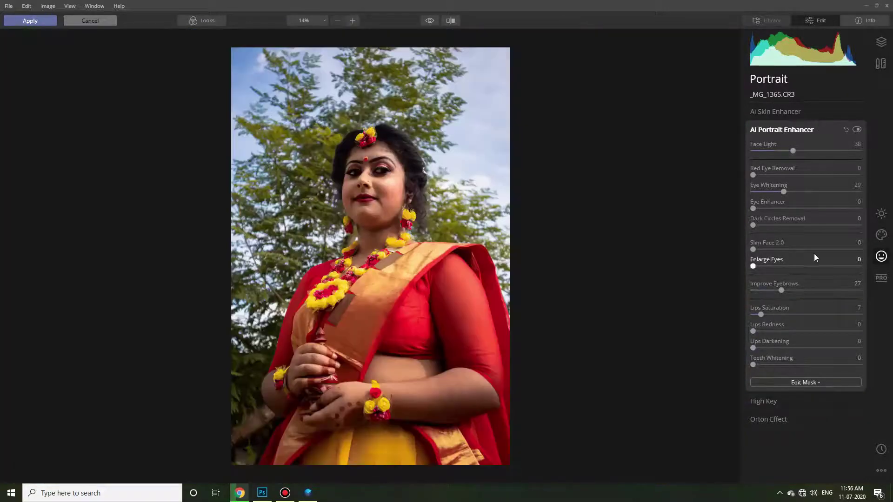
Step: In AI Sky Replacement, choose Load Custom Sky Image from the sky list
left_click(881, 235)
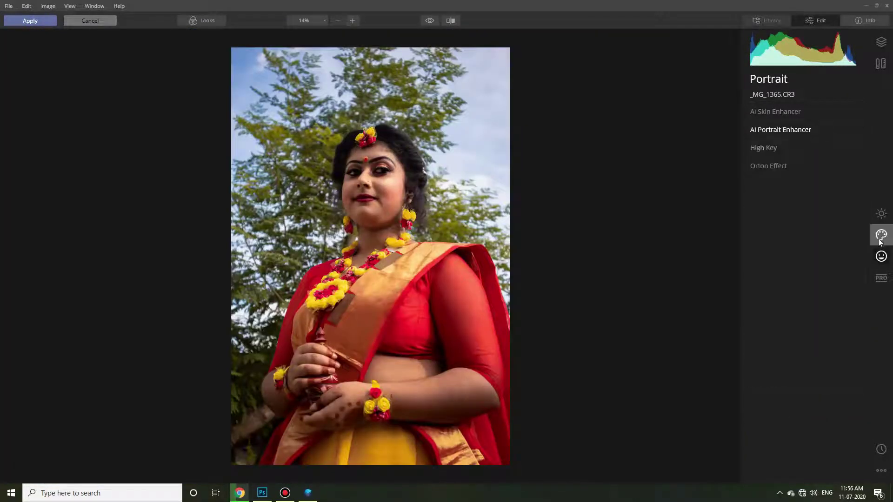
left_click(834, 133)
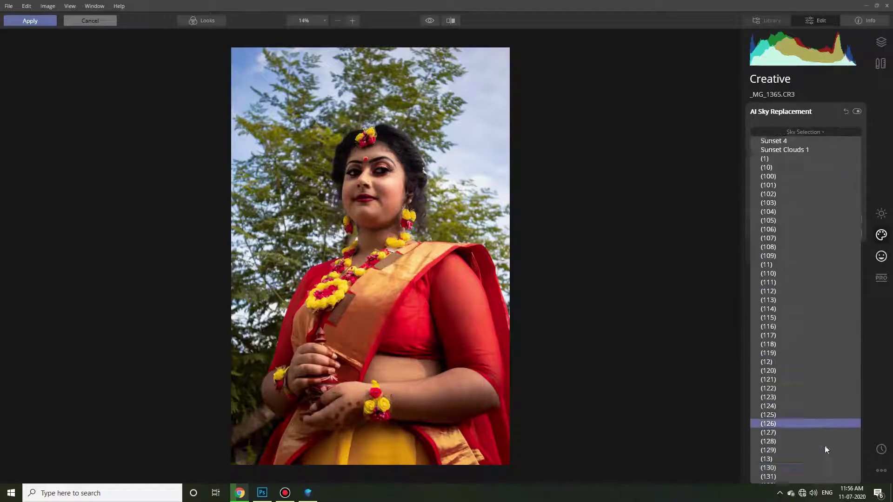
scroll(818, 458, "down", 10)
scroll(816, 455, "down", 10)
scroll(820, 456, "down", 10)
scroll(821, 453, "down", 10)
scroll(822, 433, "down", 5)
scroll(817, 428, "down", 5)
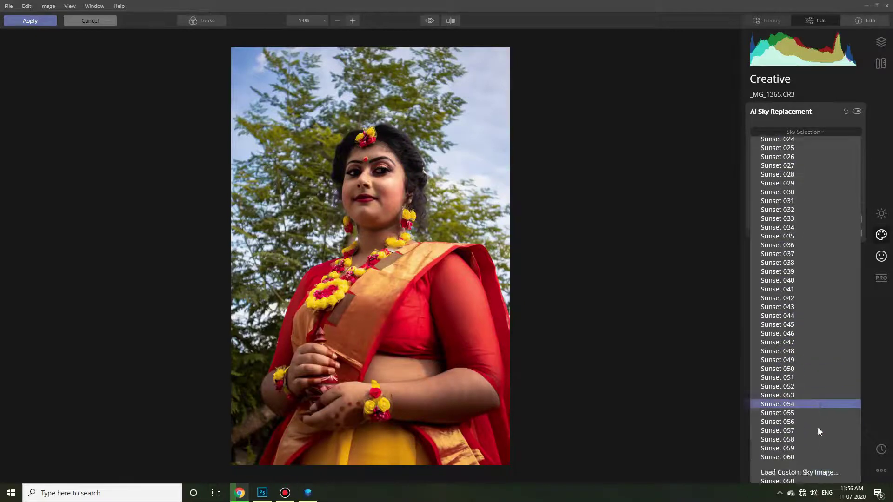
left_click(809, 470)
Step: Browse to 250_Sky_Overlays_1 in large-thumbnail view and apply sky image 83
double_click(306, 79)
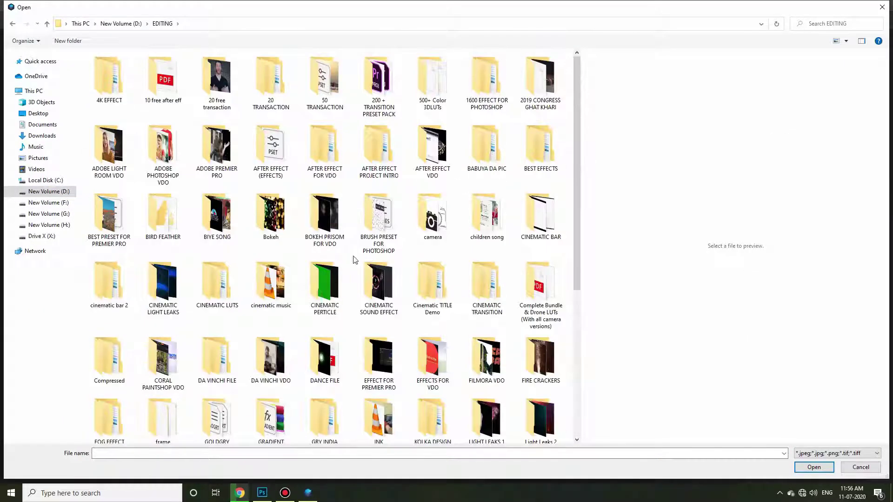
double_click(540, 79)
double_click(135, 68)
left_click(845, 40)
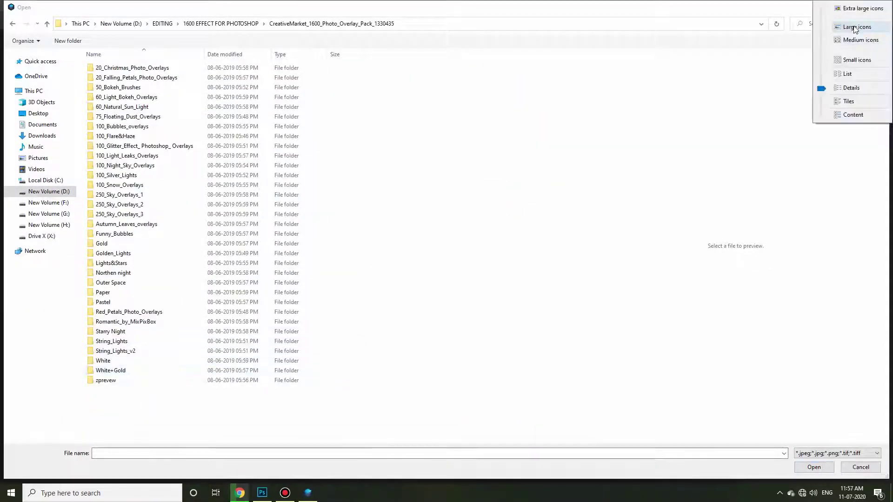
left_click(851, 25)
double_click(257, 149)
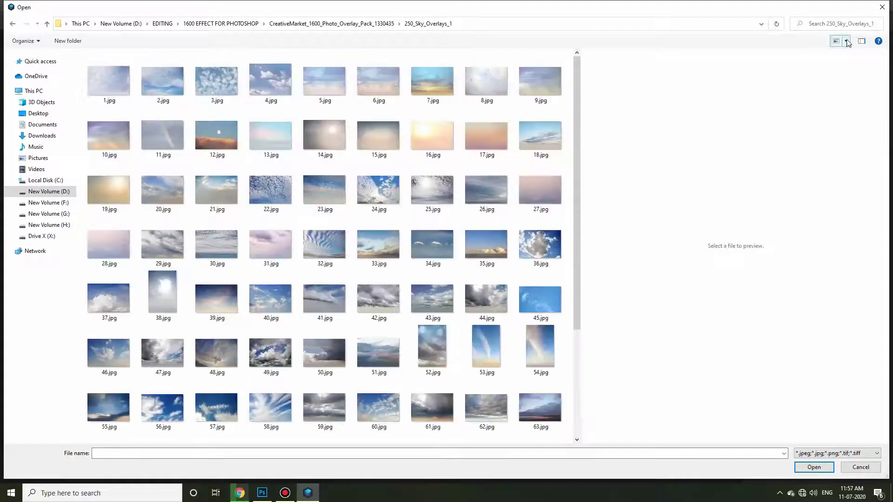
scroll(573, 432, "down", 15)
scroll(572, 419, "up", 3)
double_click(308, 326)
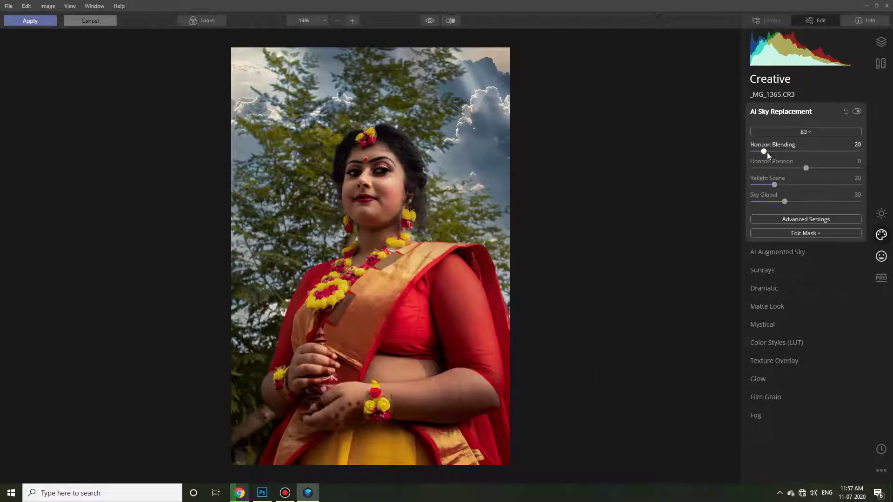
Step: Preview skies 78 and 110, then apply sky 144 from 250_Sky_Overlays_2 and raise its horizon
left_click(813, 219)
left_click(831, 132)
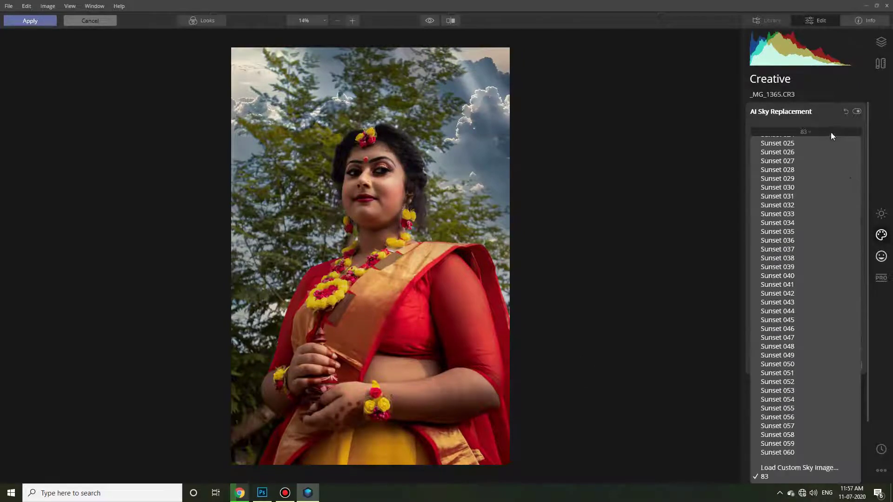
left_click(799, 467)
mouse_move(576, 75)
left_mouse_down()
mouse_move(587, 384)
mouse_move(576, 418)
left_mouse_up()
left_click(472, 195)
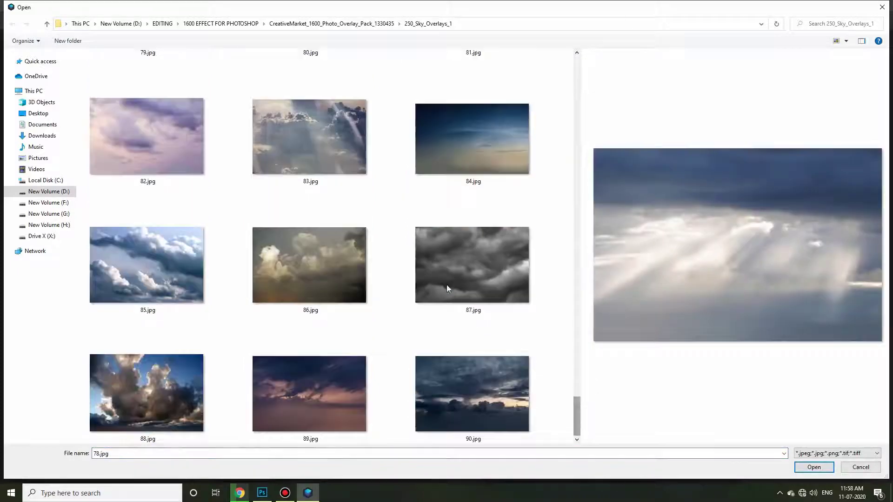
left_click(46, 24)
double_click(303, 139)
left_click(835, 40)
left_click_drag(576, 70, 576, 159)
left_click(334, 175)
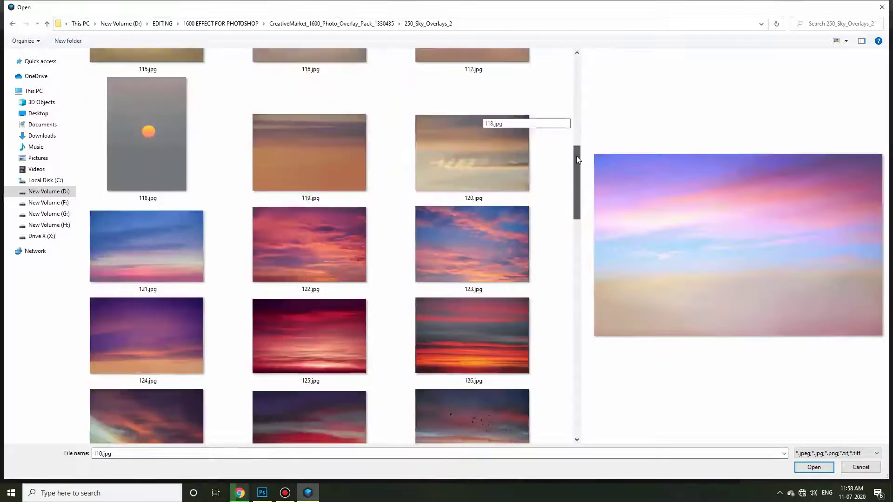
scroll(472, 186, "down", 5)
scroll(508, 172, "down", 5)
left_click(512, 208)
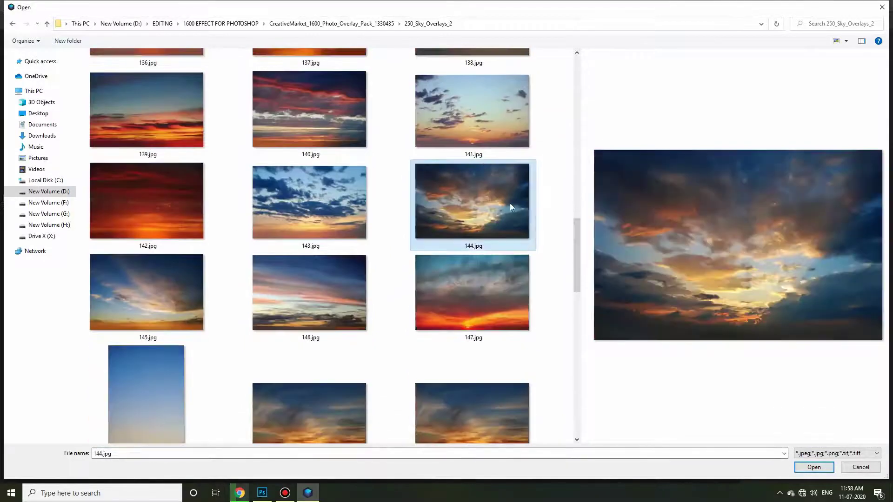
double_click(511, 207)
mouse_move(800, 168)
left_mouse_down()
mouse_move(774, 169)
mouse_move(830, 166)
mouse_move(793, 171)
left_mouse_up()
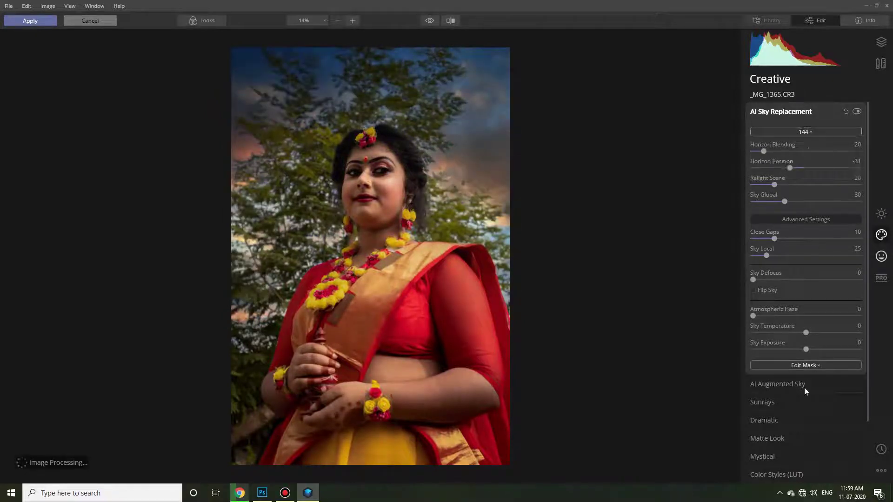
Step: Load and apply the 266_bonus custom sky
left_click(805, 392)
left_click_drag(575, 68, 578, 421)
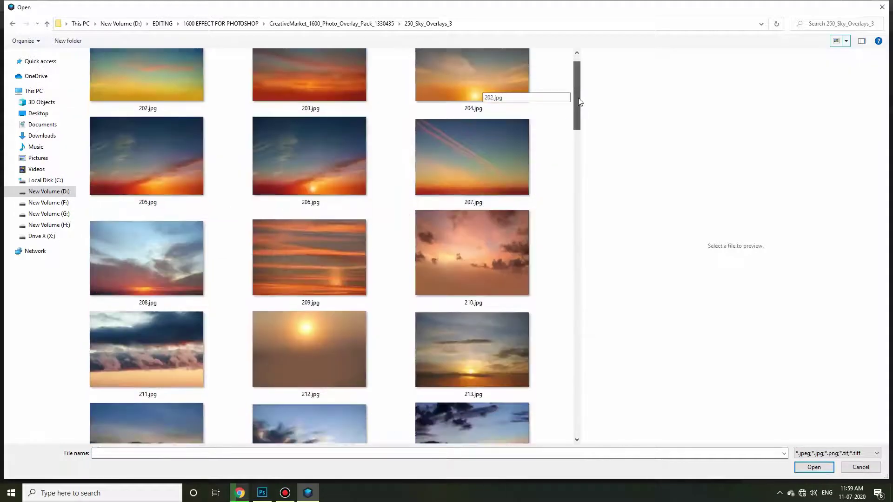
mouse_move(579, 100)
left_mouse_down()
mouse_move(623, 322)
mouse_move(589, 423)
left_mouse_up()
double_click(333, 302)
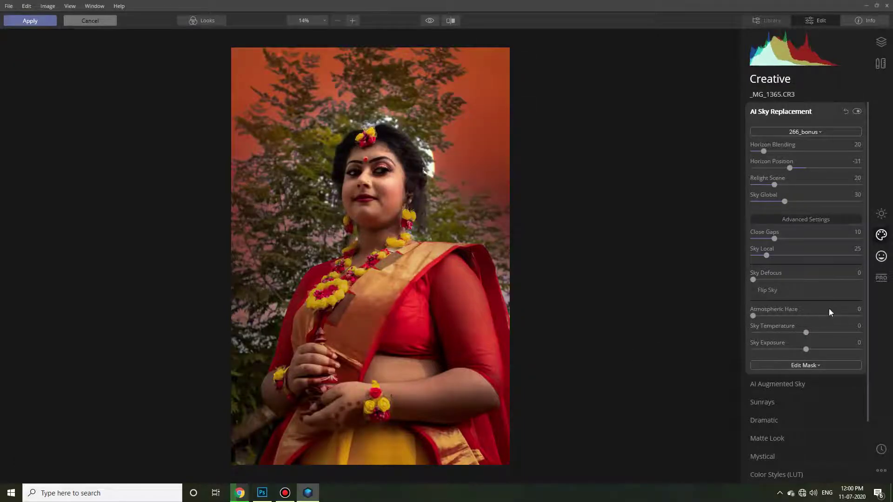
Step: Apply custom sky 225 and raise its horizon to show the orange sunset
left_click(803, 131)
left_click(801, 355)
scroll(550, 265, "down", 3)
mouse_move(576, 100)
left_mouse_down()
mouse_move(576, 422)
mouse_move(615, 194)
left_mouse_up()
left_click(472, 172)
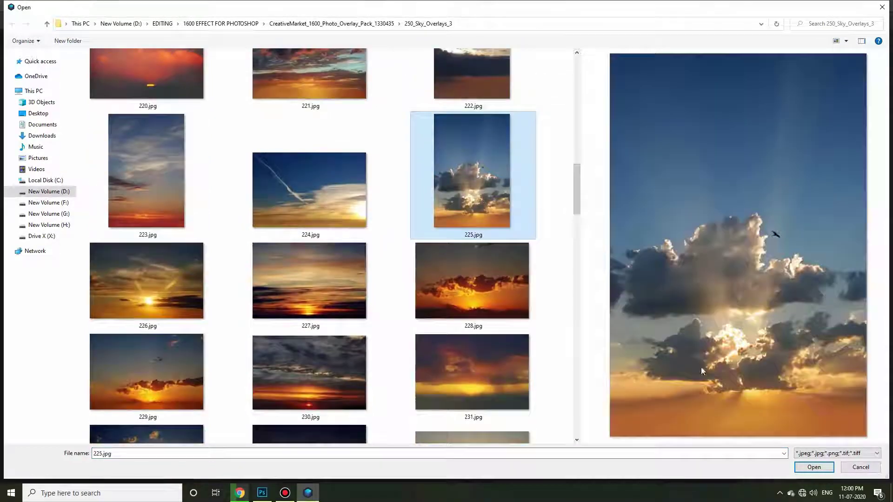
left_click(814, 467)
mouse_move(804, 167)
left_mouse_down()
mouse_move(855, 170)
mouse_move(770, 169)
mouse_move(829, 171)
left_mouse_up()
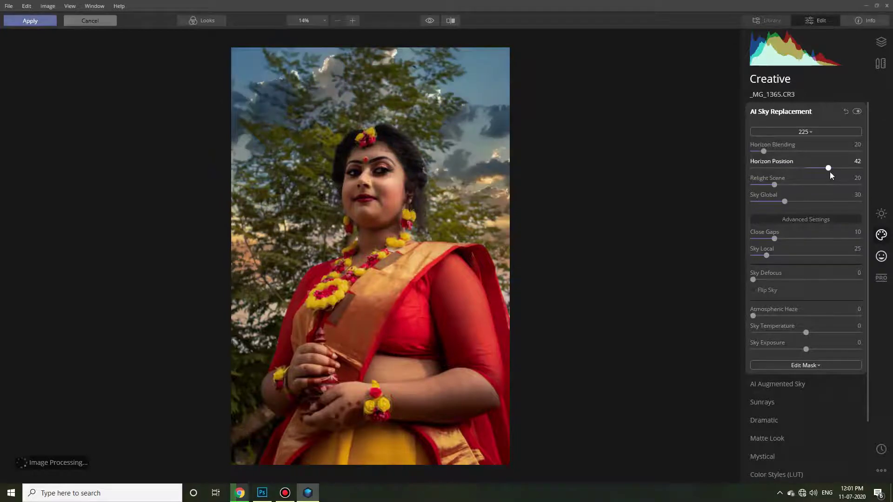
Step: Apply custom sunset sky 224 and set Horizon Position to 39
left_click(809, 131)
left_click(827, 468)
left_click_drag(580, 109, 579, 223)
double_click(309, 153)
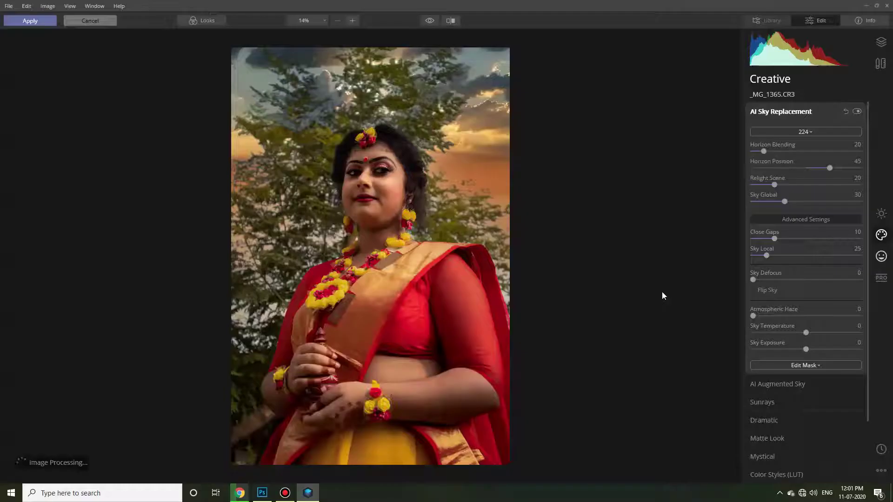
mouse_move(828, 168)
left_mouse_down()
mouse_move(806, 171)
mouse_move(827, 166)
left_mouse_up()
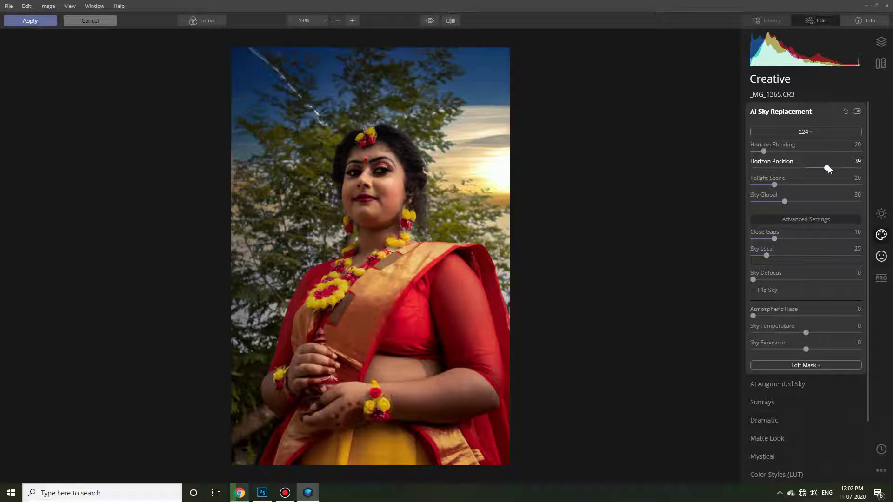
Step: Reduce the sky's Relight Scene effect and settle the horizon position
scroll(813, 131, "down", 1)
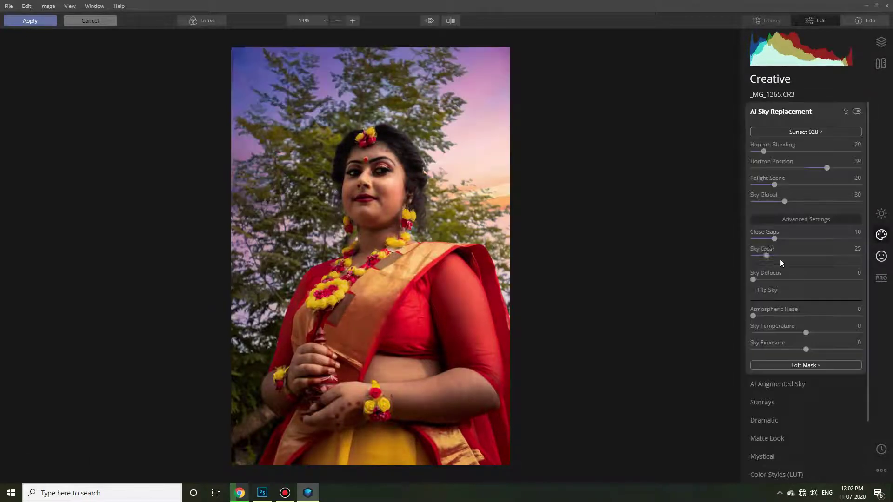
mouse_move(774, 184)
left_mouse_down()
mouse_move(765, 186)
mouse_move(793, 202)
left_mouse_up()
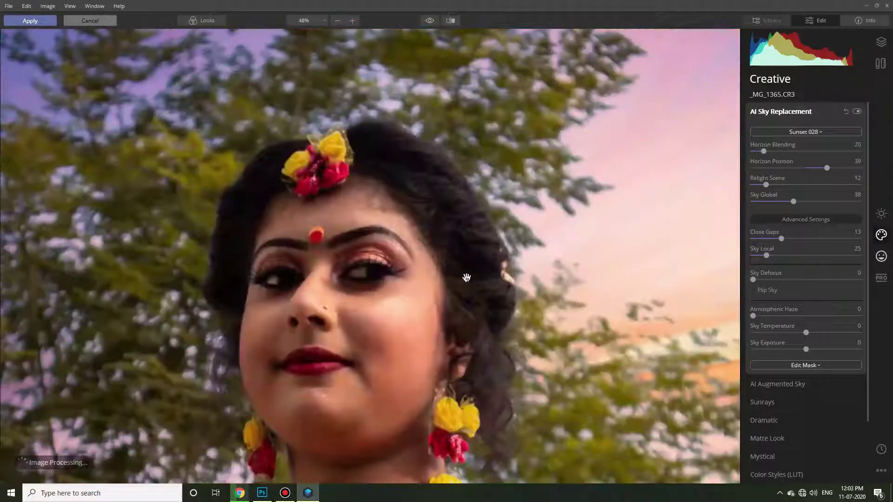
left_click_drag(471, 263, 464, 273)
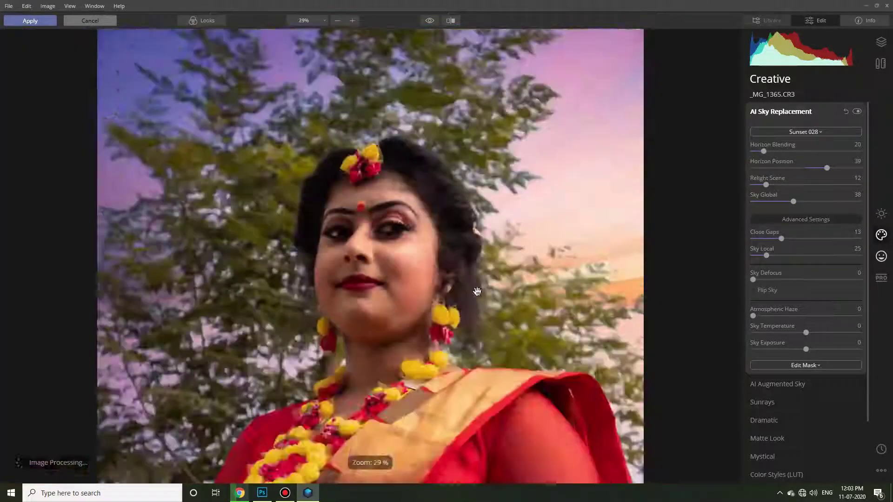
mouse_move(825, 170)
left_mouse_down()
mouse_move(860, 169)
mouse_move(750, 168)
left_mouse_up()
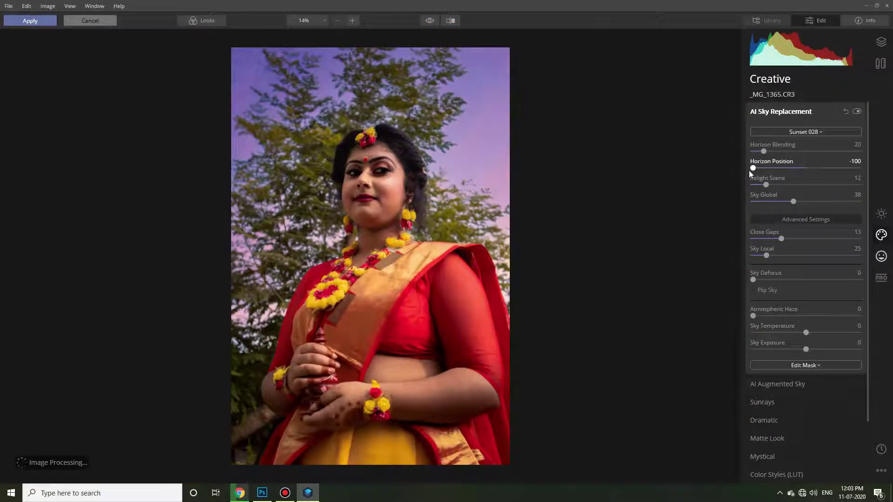
left_click_drag(815, 171, 825, 171)
left_click_drag(830, 169, 824, 169)
mouse_move(763, 151)
left_mouse_down()
mouse_move(753, 152)
mouse_move(860, 156)
mouse_move(765, 155)
left_mouse_up()
Step: Strengthen the local sky adjustment, brighten sky exposure, and start brushing the sky mask
mouse_move(767, 256)
left_mouse_down()
mouse_move(776, 256)
mouse_move(767, 280)
mouse_move(814, 286)
mouse_move(801, 278)
left_mouse_up()
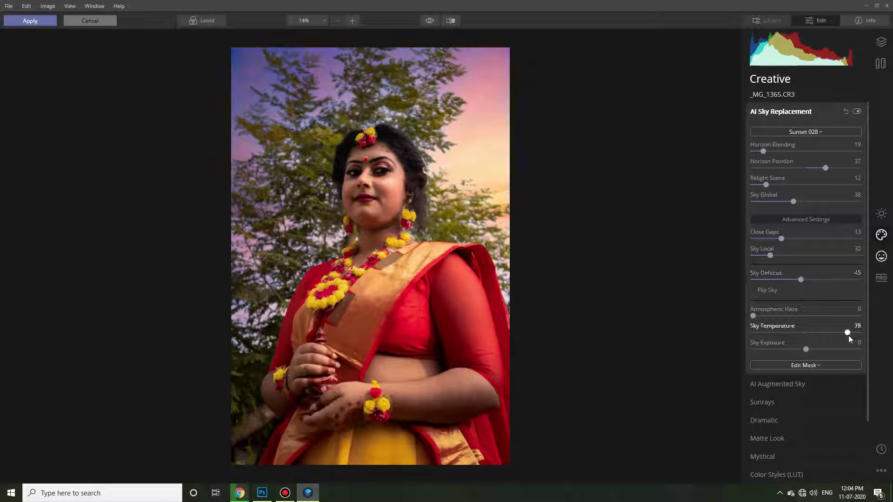
mouse_move(807, 350)
left_mouse_down()
mouse_move(788, 350)
mouse_move(816, 350)
left_mouse_up()
mouse_move(771, 257)
left_mouse_down()
mouse_move(844, 257)
mouse_move(752, 257)
mouse_move(770, 256)
left_mouse_up()
mouse_move(793, 202)
left_mouse_down()
mouse_move(767, 202)
mouse_move(780, 207)
left_mouse_up()
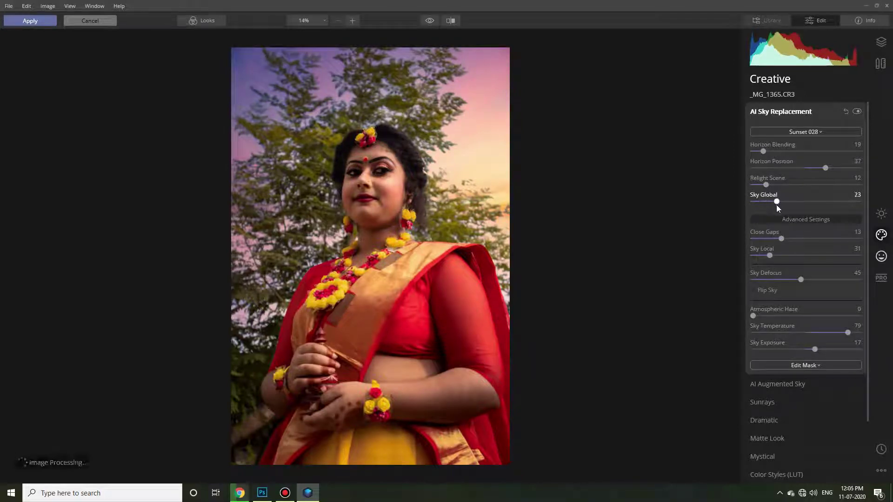
left_click(806, 365)
left_click(766, 376)
Step: Erase the replaced pink sky along the subject's top and left edges in the sky mask
mouse_move(493, 75)
left_mouse_down()
mouse_move(453, 60)
mouse_move(213, 89)
mouse_move(233, 249)
left_mouse_up()
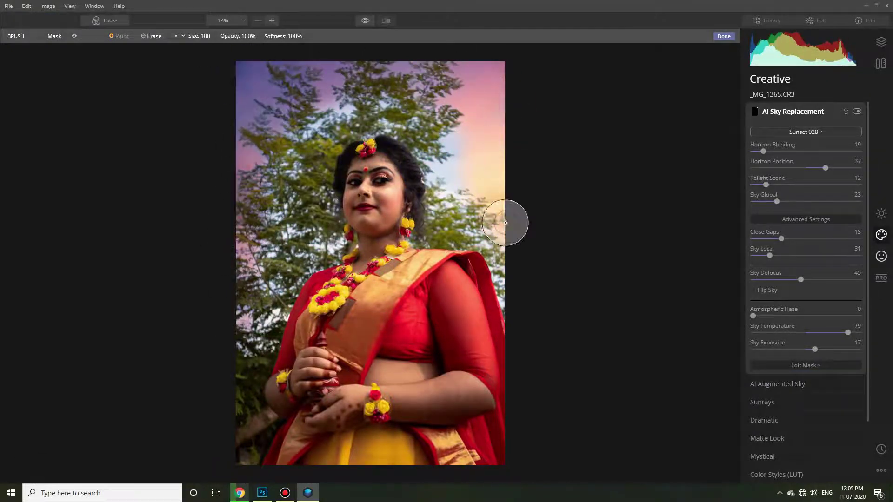
scroll(558, 186, "up", 3)
scroll(558, 134, "down", 1)
scroll(493, 88, "up", 1)
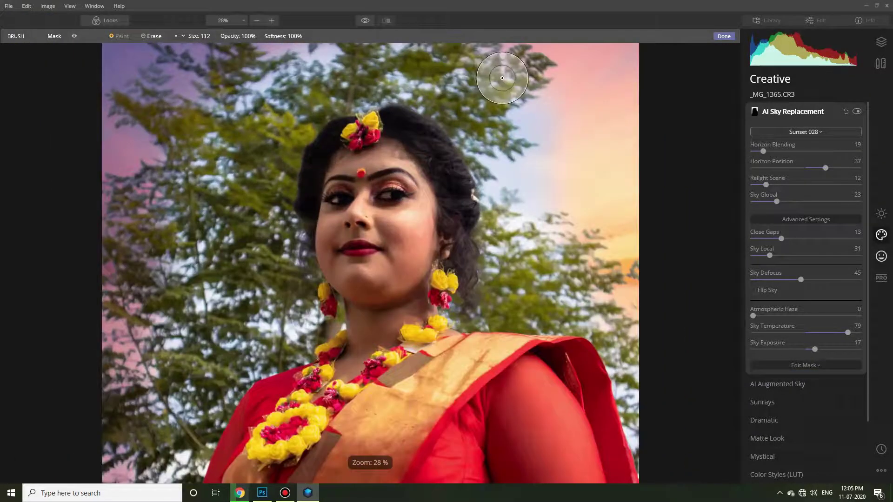
scroll(501, 78, "up", 1)
scroll(627, 241, "down", 5)
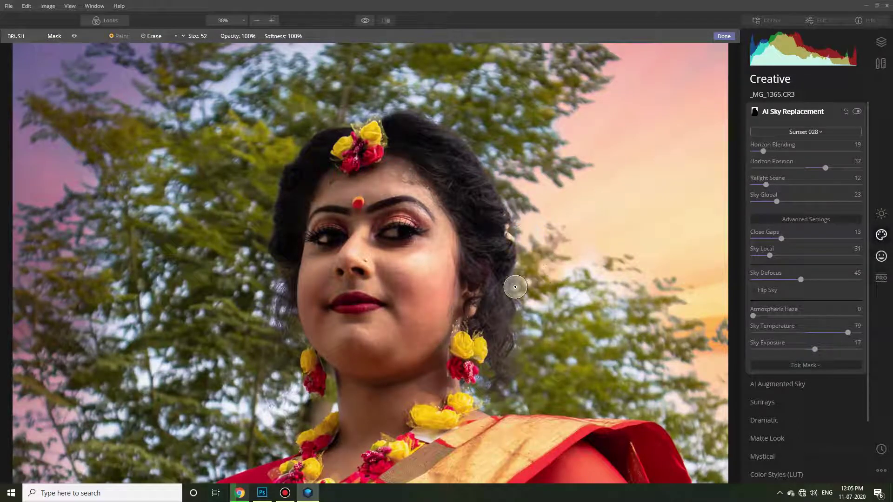
Step: With a smaller Erase brush, clear the sunset sky effect from around the necklace
left_click_drag(515, 287, 529, 349)
scroll(486, 375, "down", 2)
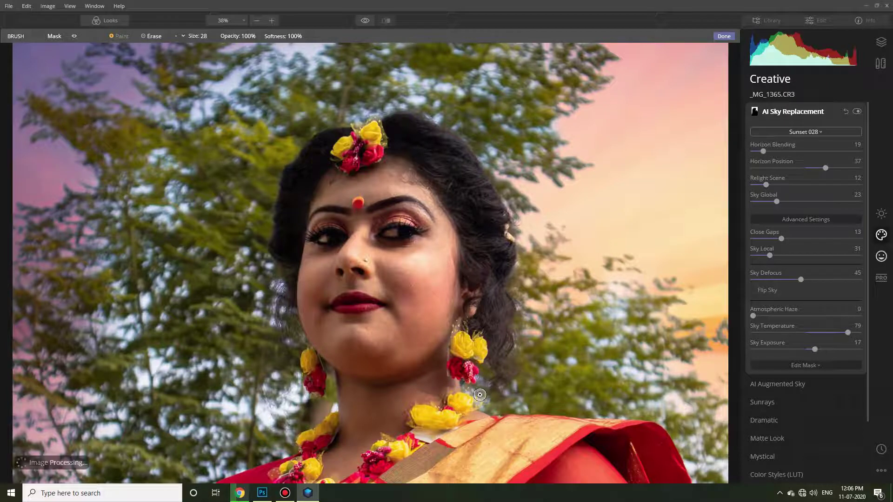
scroll(623, 353, "up", 3)
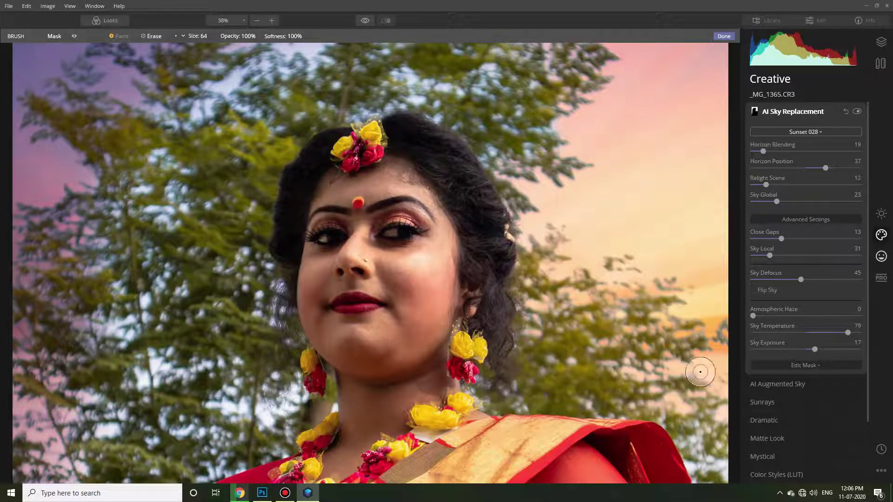
scroll(536, 310, "down", 1)
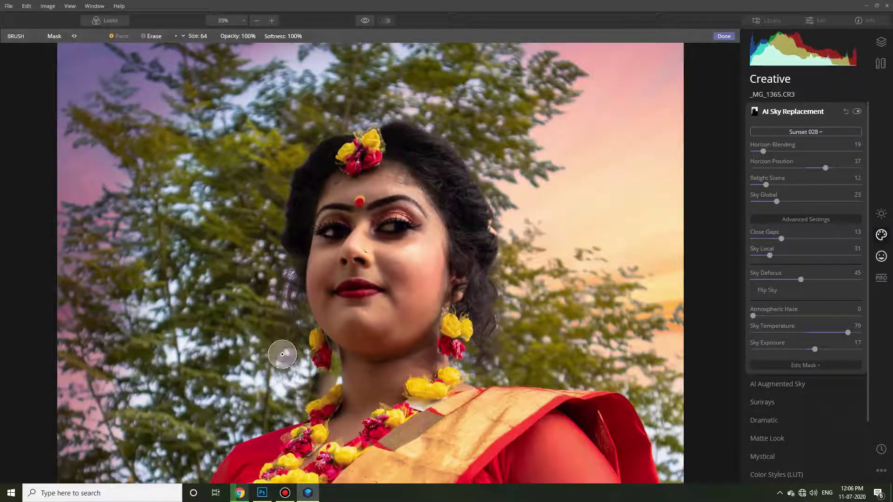
left_click_drag(281, 355, 287, 412)
scroll(326, 384, "up", 1)
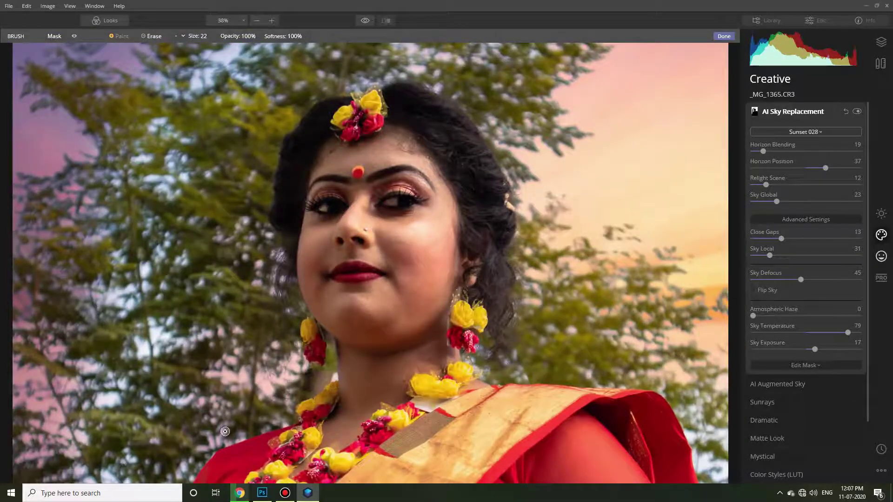
scroll(225, 431, "down", 3)
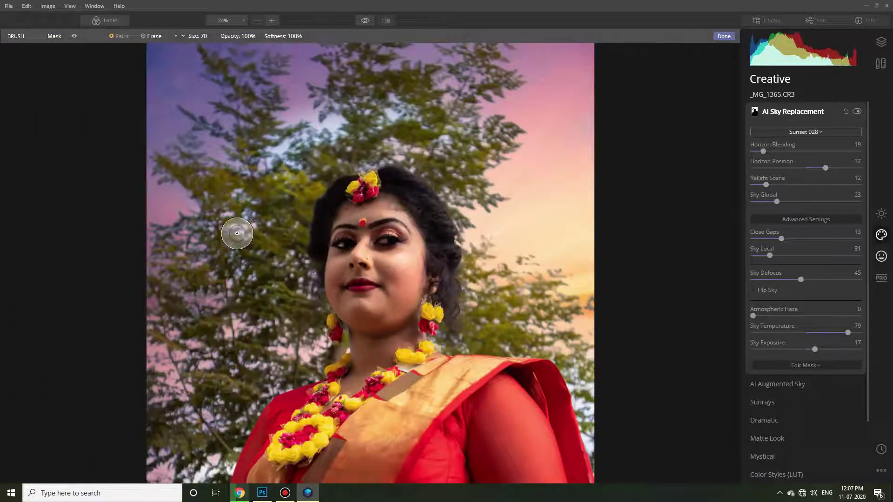
scroll(413, 113, "up", 1)
scroll(327, 218, "up", 3)
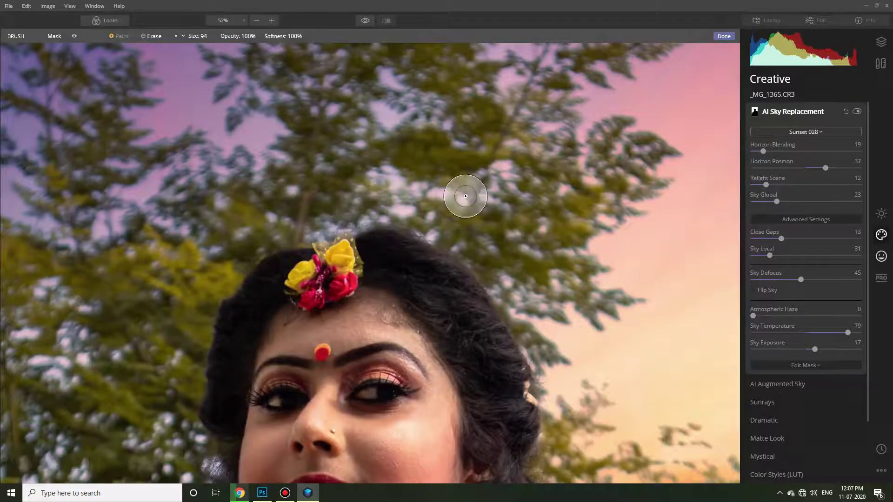
scroll(465, 195, "down", 2)
scroll(216, 344, "down", 2)
scroll(140, 298, "up", 3)
Step: Resize the Erase brush with [ and ] to refine the hair and saree edges
key("bracketleft")
key("bracketleft")
key("bracketleft")
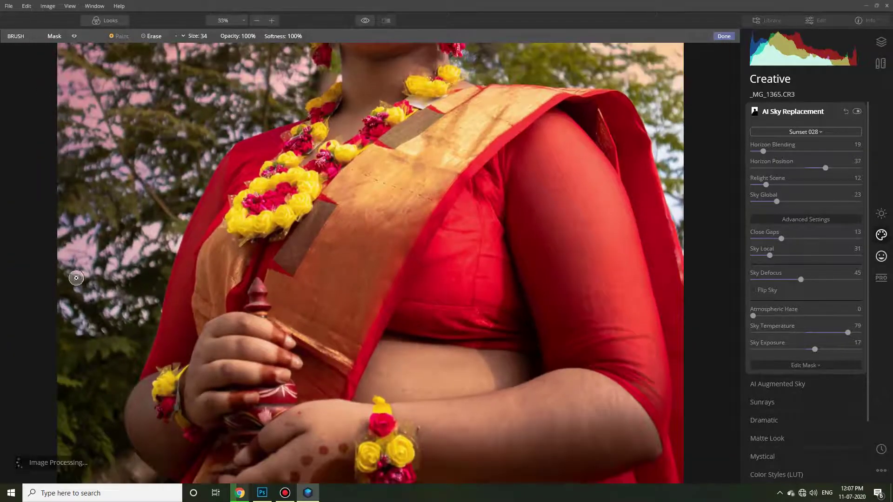
key("bracketright")
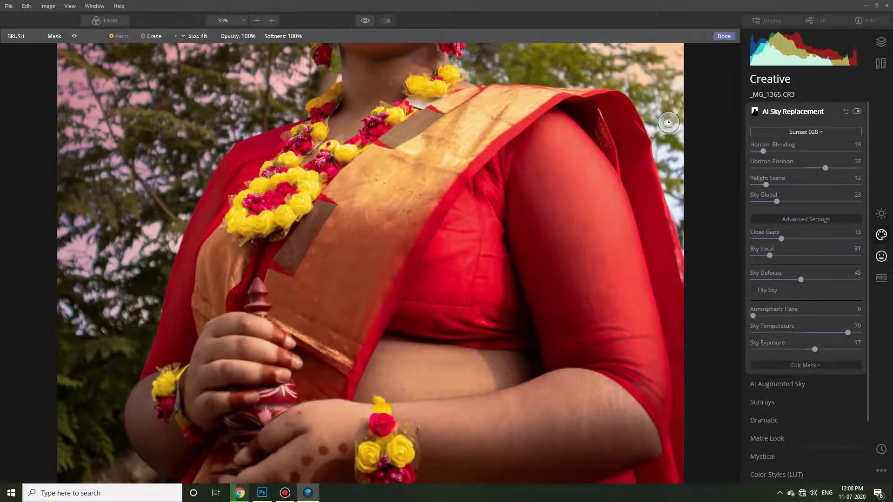
scroll(670, 186, "up", 1)
scroll(676, 195, "down", 1)
key("bracketleft")
key("bracketleft")
key("bracketleft")
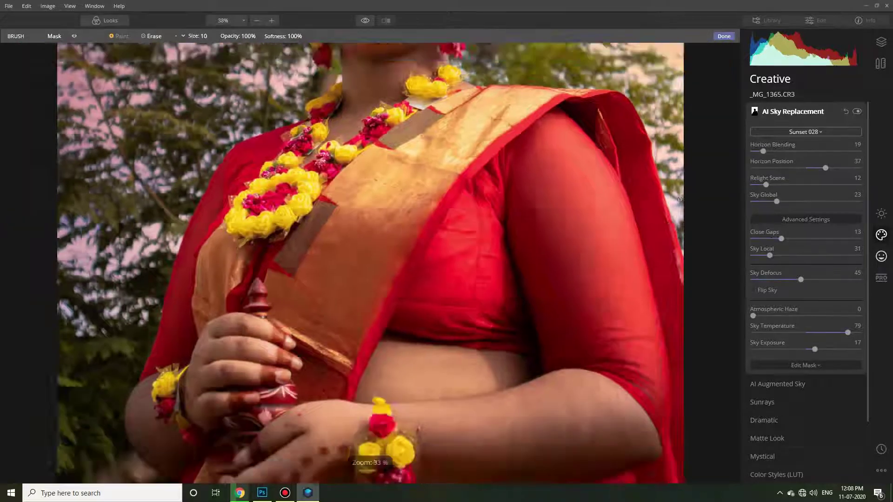
scroll(680, 199, "down", 3)
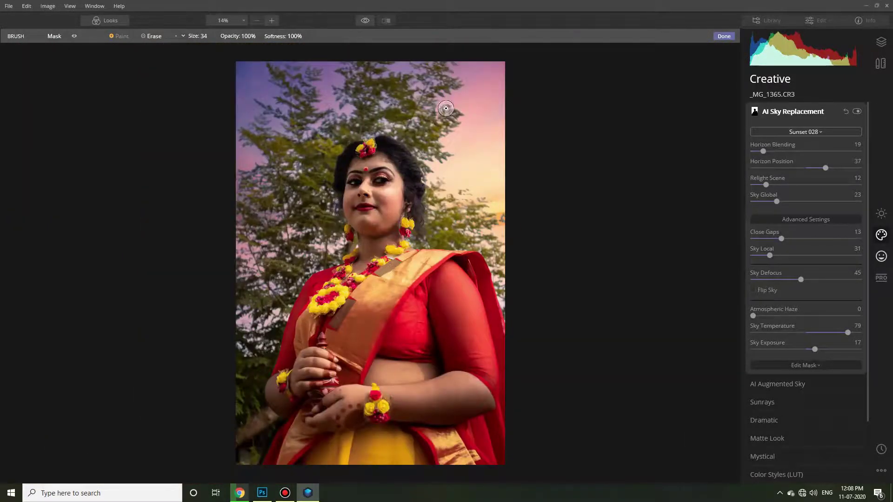
scroll(534, 109, "up", 2)
key("bracketright")
key("bracketright")
key("bracketright")
scroll(524, 93, "down", 1)
scroll(245, 119, "down", 1)
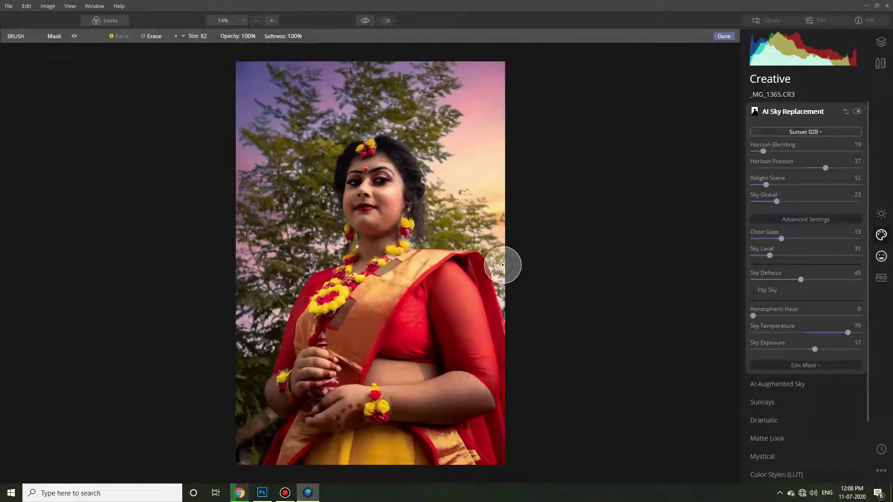
Step: Finish the sky mask and apply the Luminar sunset sky back to the Photoshop layer
left_click(724, 36)
left_click(856, 111)
left_click(856, 111)
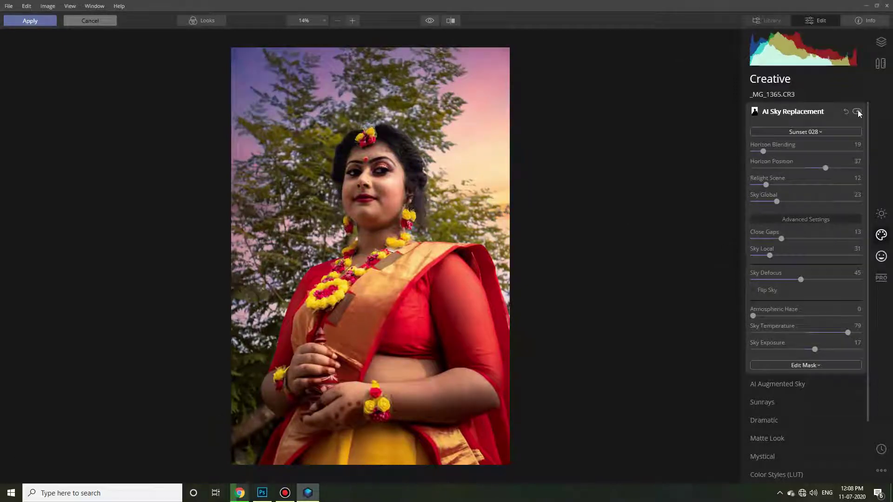
left_click(33, 21)
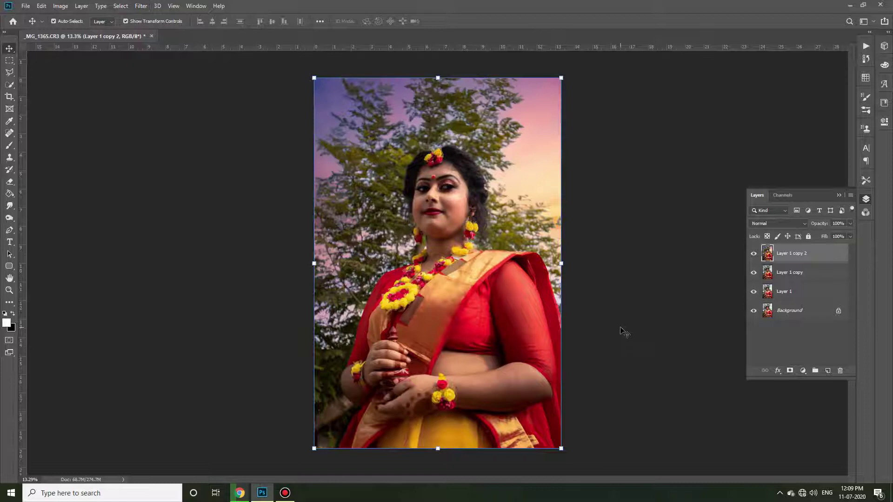
left_click(753, 254)
Step: Duplicate the sunset-sky layer and raise SkinFiner's Skin Tone Brightness to +24
key("ctrl+j")
key("ctrl+alt+f")
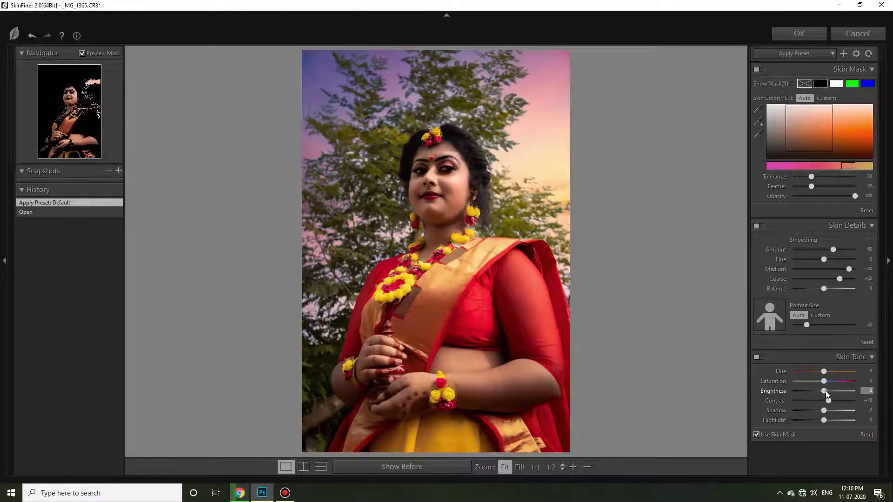
mouse_move(826, 394)
left_mouse_down()
mouse_move(834, 392)
mouse_move(820, 411)
left_mouse_up()
Step: Zoom into the face, set SkinFiner Smoothing Amount 70 and Fine +6, and apply
left_click(443, 183)
scroll(499, 252, "down", 1)
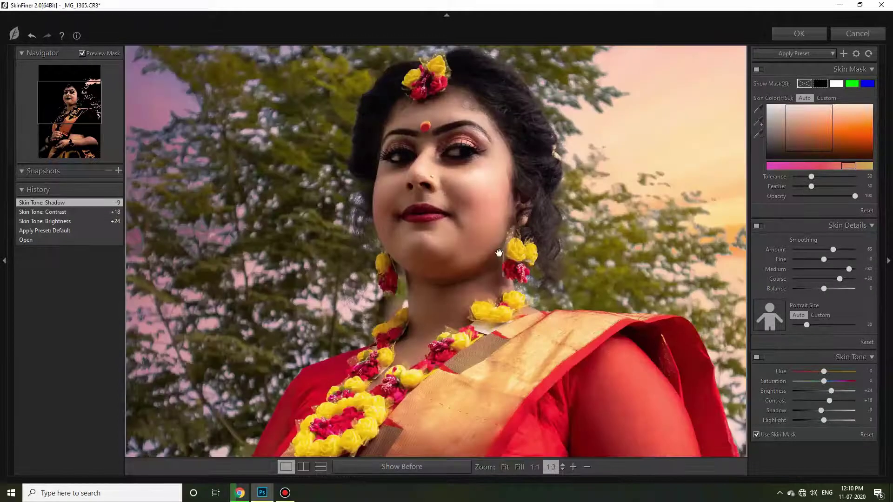
scroll(492, 291, "down", 3)
scroll(823, 372, "up", 3)
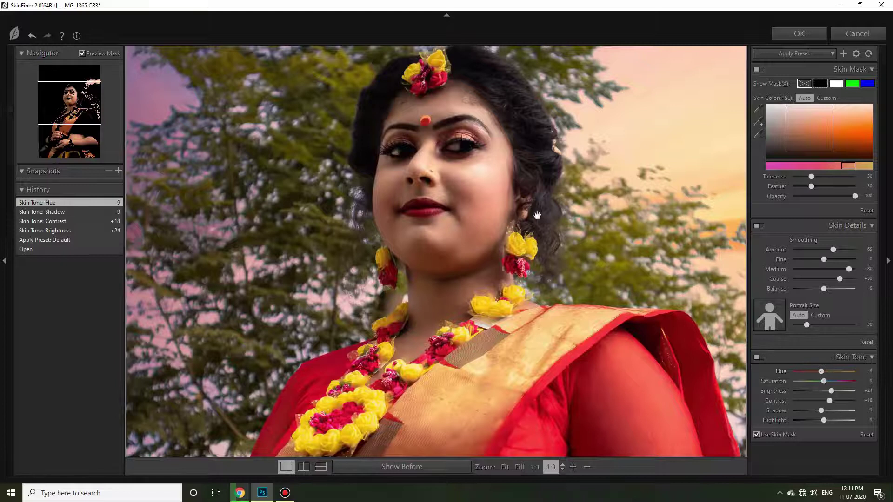
scroll(533, 309, "down", 3)
scroll(482, 289, "up", 2)
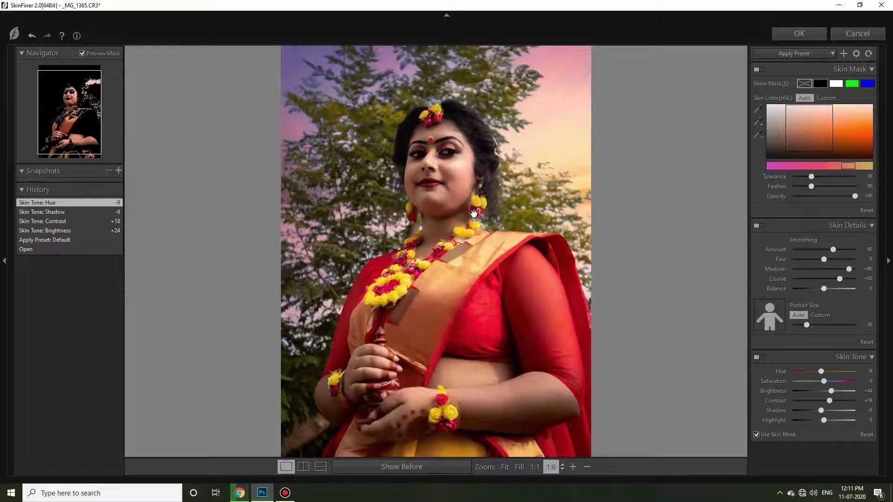
left_click_drag(838, 250, 837, 250)
left_click(824, 260)
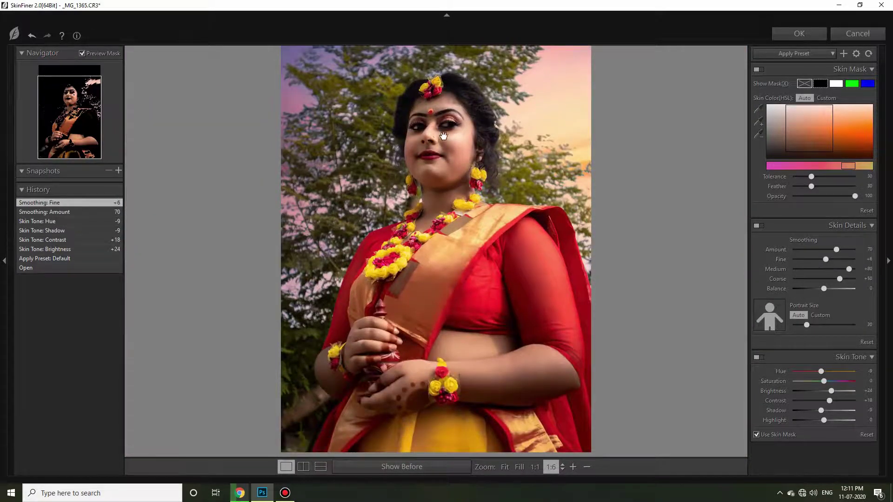
scroll(514, 149, "up", 3)
left_click_drag(515, 149, 514, 237)
scroll(514, 238, "down", 3)
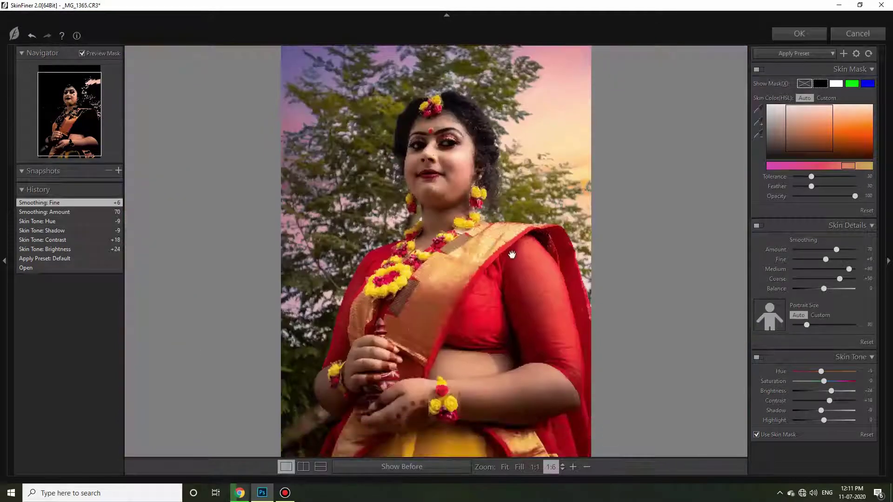
left_click(799, 34)
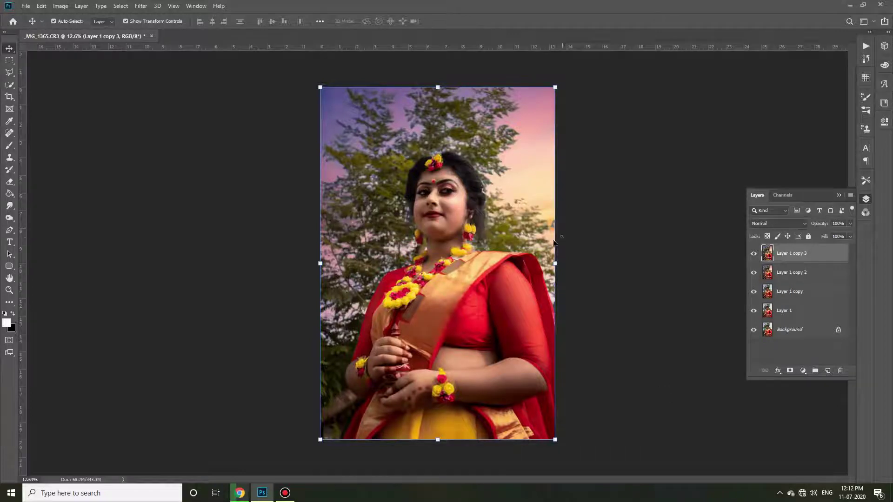
Step: Add an inverted black mask to Layer 1 copy 3 and set a white brush at 100% opacity
left_click(790, 370)
key("ctrl+i")
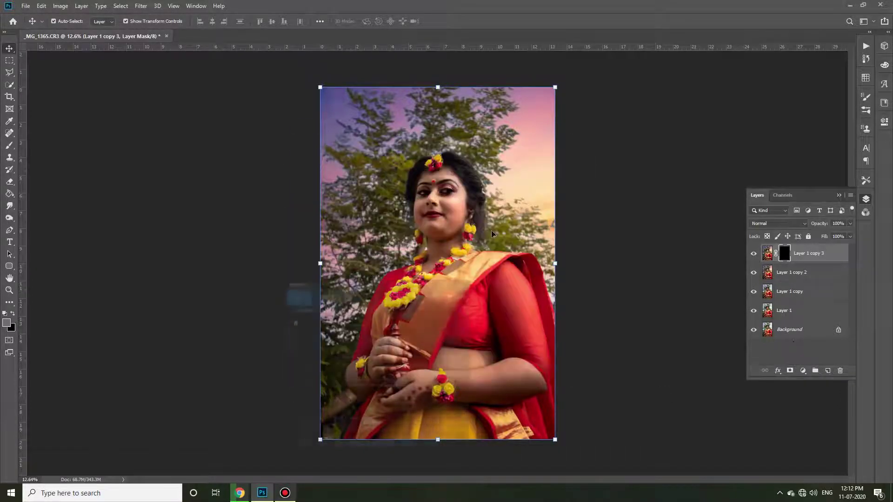
left_click_drag(9, 145, 43, 149)
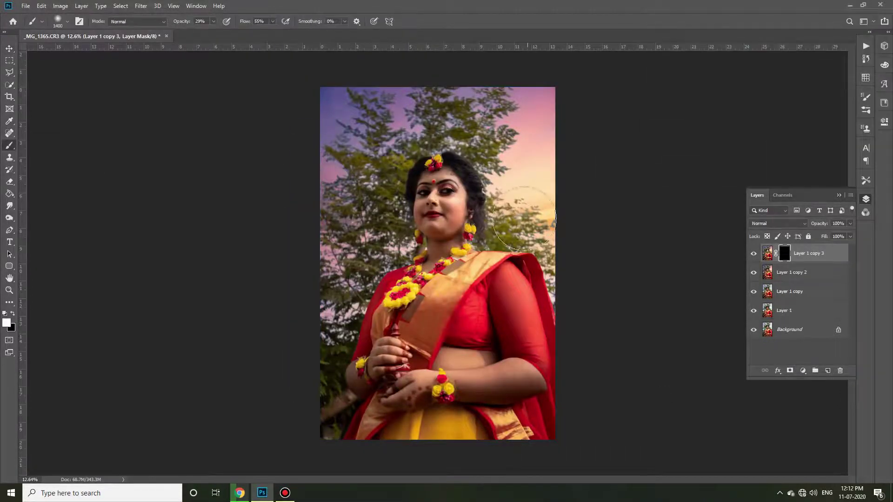
scroll(466, 196, "up", 5)
key("0")
key("bracketleft")
scroll(386, 207, "down", 1)
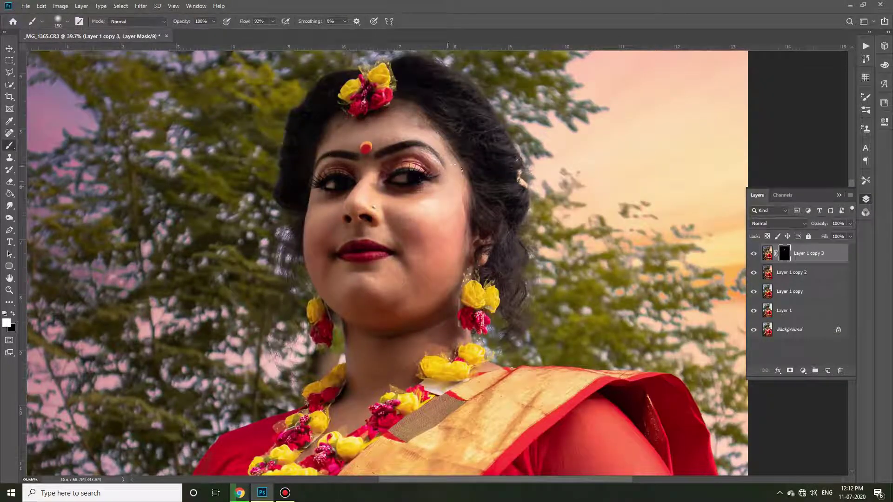
Step: Paint the smoothed skin back onto the face, cheek and upper arm
left_click(317, 204)
scroll(409, 214, "down", 1)
left_click_drag(416, 228, 389, 222)
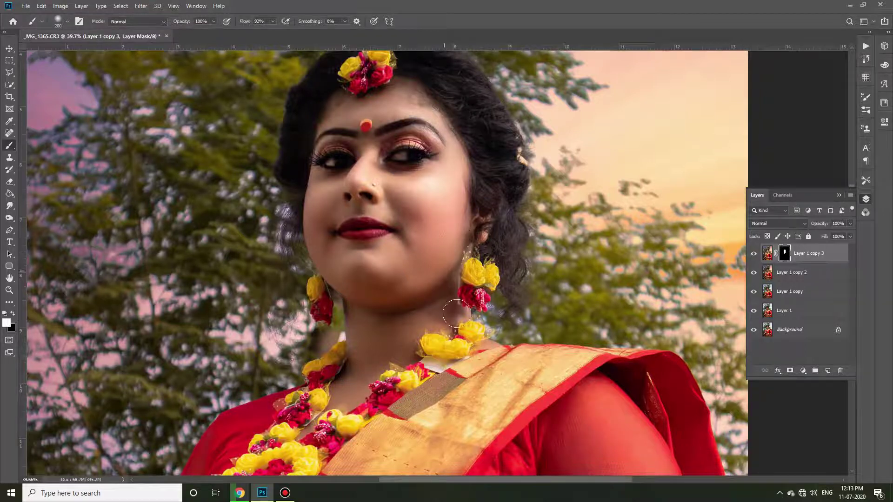
scroll(491, 345, "down", 5)
scroll(194, 315, "down", 5)
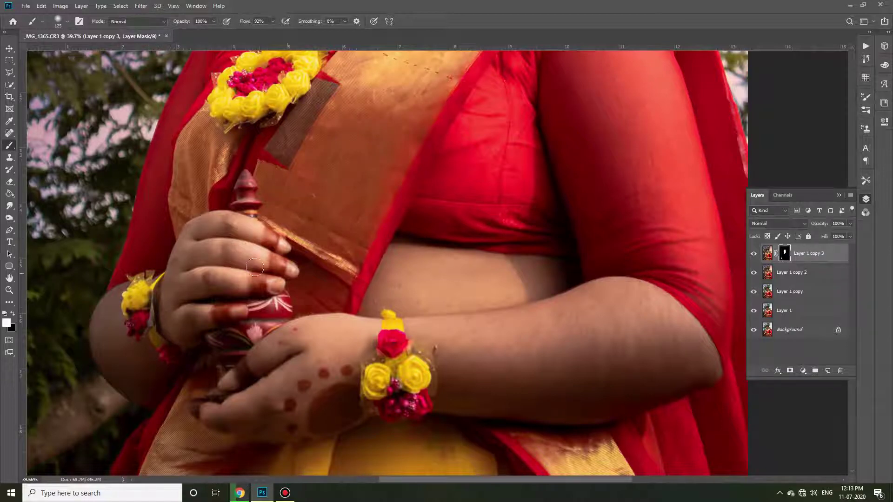
key("bracketright")
key("bracketright")
key("bracketright")
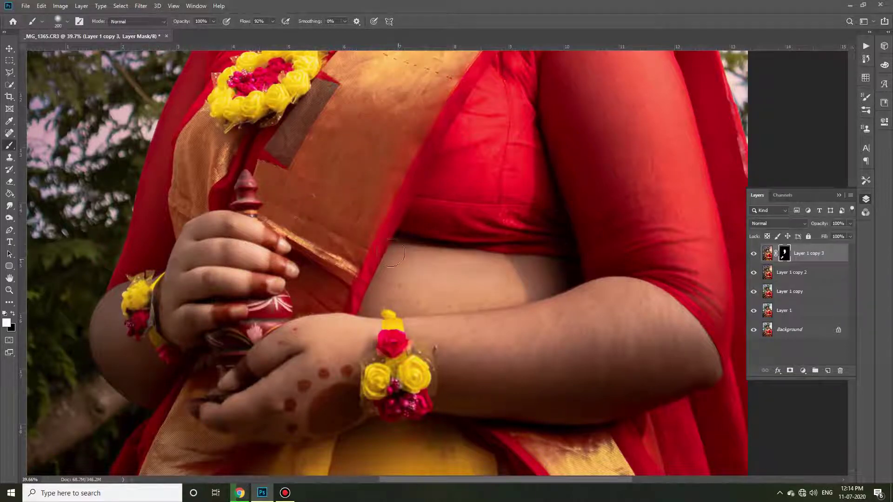
scroll(320, 343, "down", 1)
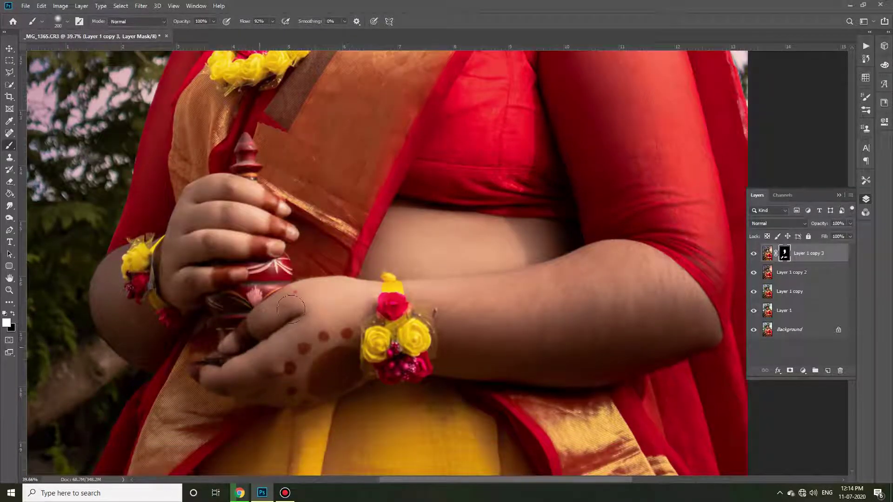
left_click_drag(548, 279, 654, 266)
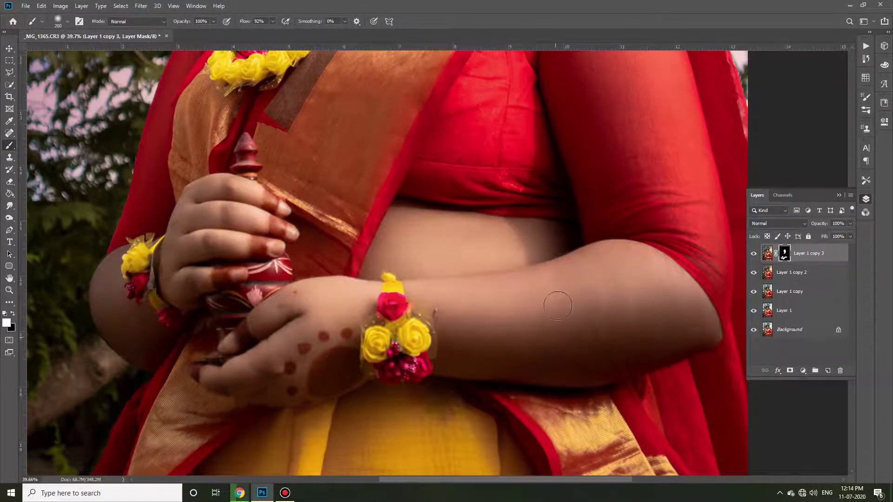
key("ctrl+0")
Step: Create a stamped merged layer and a new layer above the skin retouch
key("v")
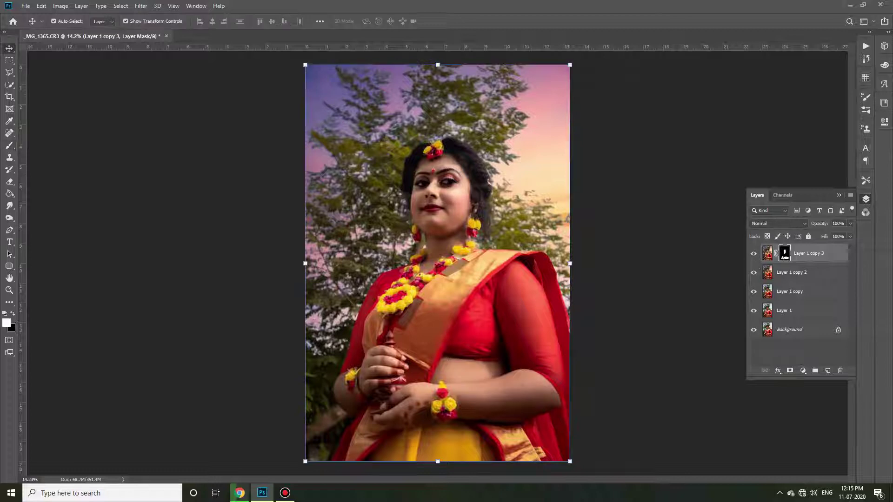
left_click(828, 371)
key("ctrl+alt+shift+e")
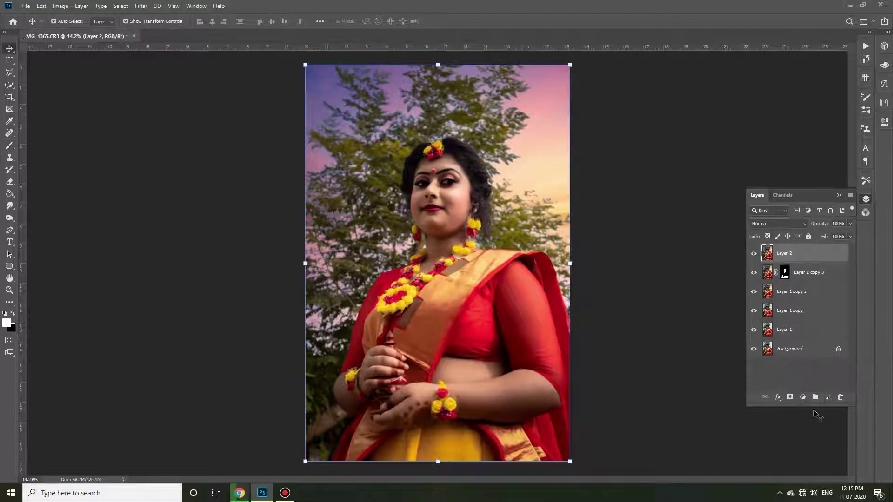
left_click(802, 492)
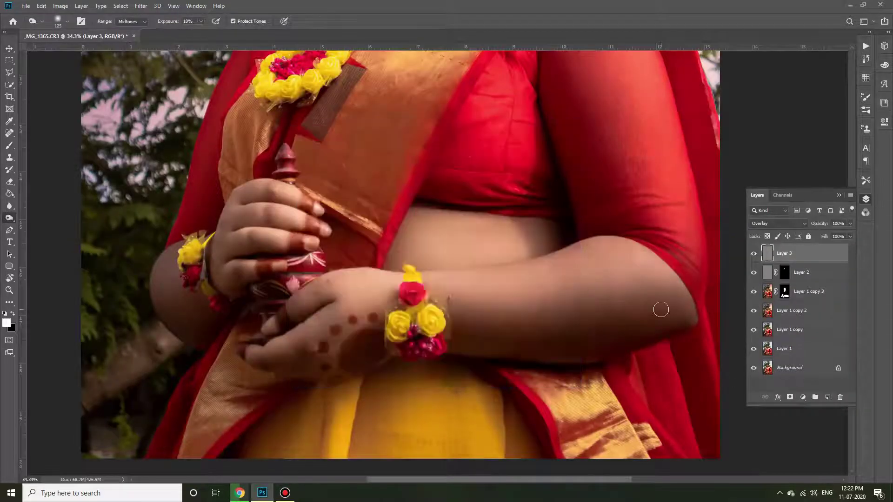
Step: Brighten the fingers and hands with the Dodge tool at 17%
key("bracketright")
key("bracketright")
key("bracketright")
key("shift+o")
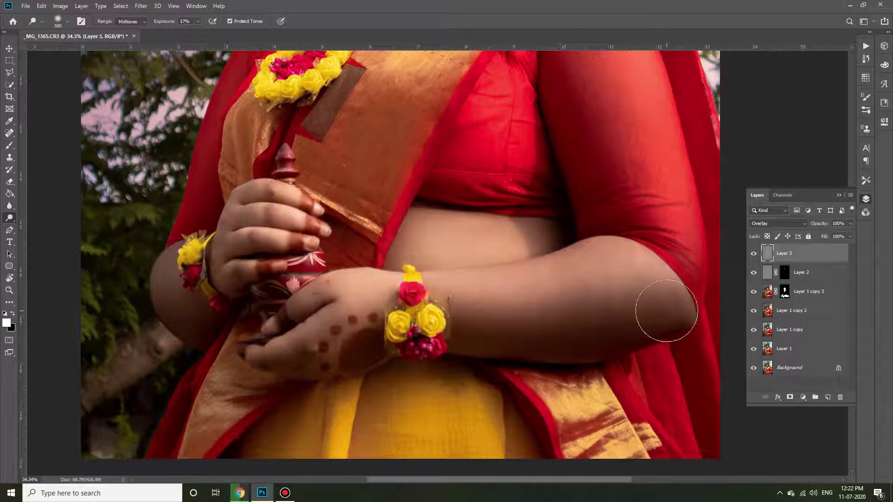
key("bracketleft")
key("bracketleft")
left_click_drag(316, 330, 298, 309)
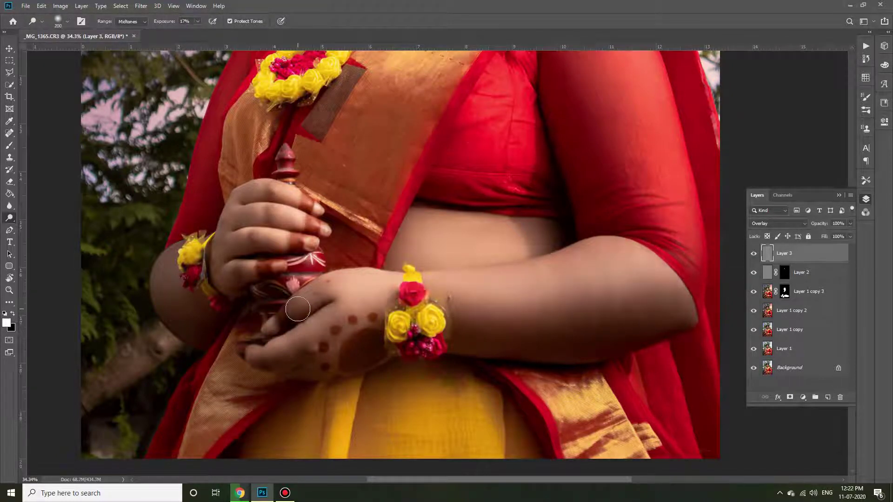
left_click_drag(503, 483, 578, 479)
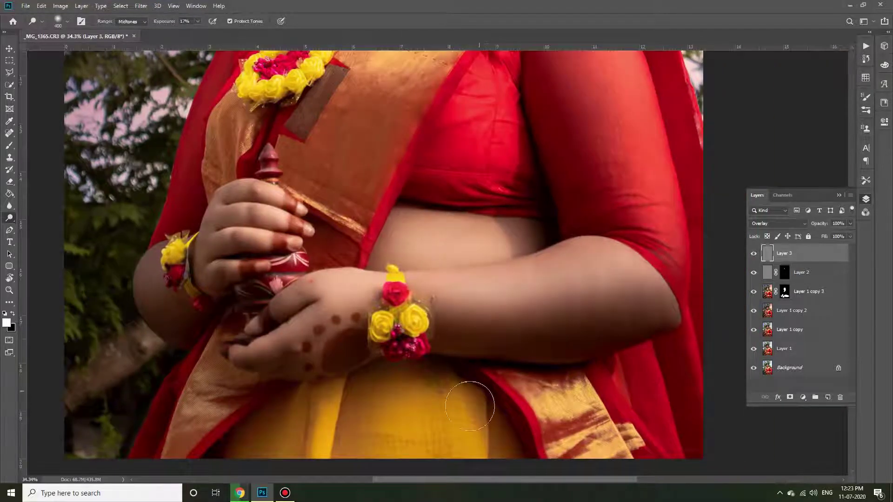
scroll(463, 195, "left", 5)
key("bracketleft")
key("bracketleft")
key("bracketleft")
scroll(450, 126, "up", 2)
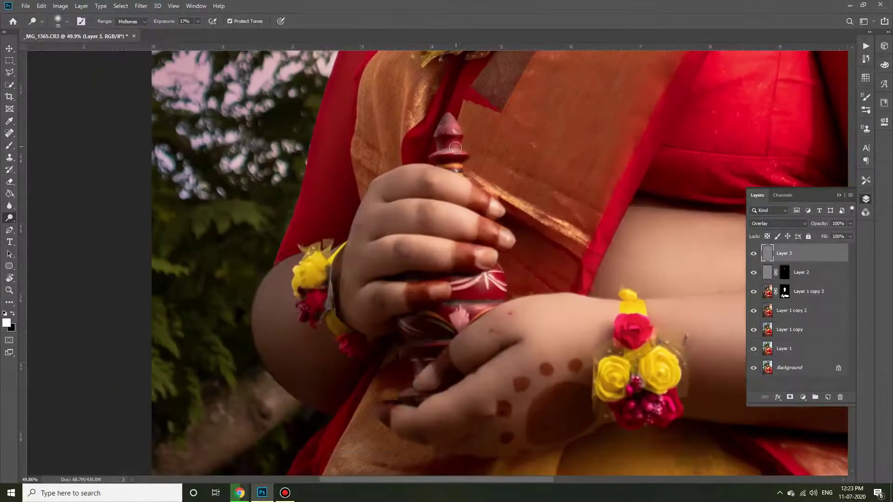
left_click_drag(433, 175, 405, 262)
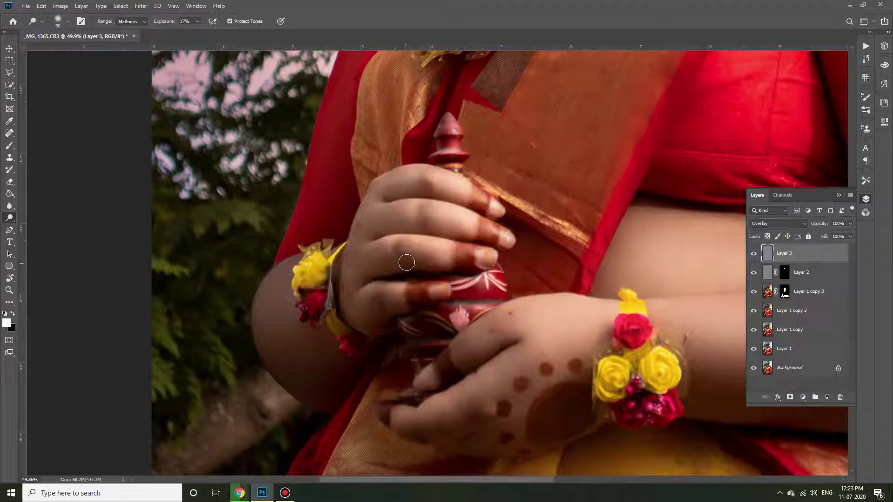
scroll(372, 312, "down", 1)
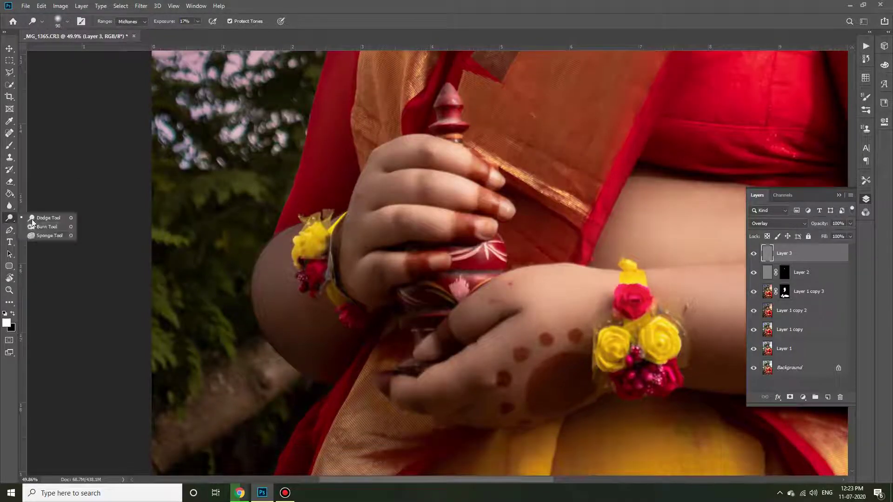
Step: Switch to the Burn tool at 10% with a larger brush for the arm and skirt edges
key("bracketright")
key("bracketright")
key("bracketright")
key("shift+o")
key("1")
key("bracketright")
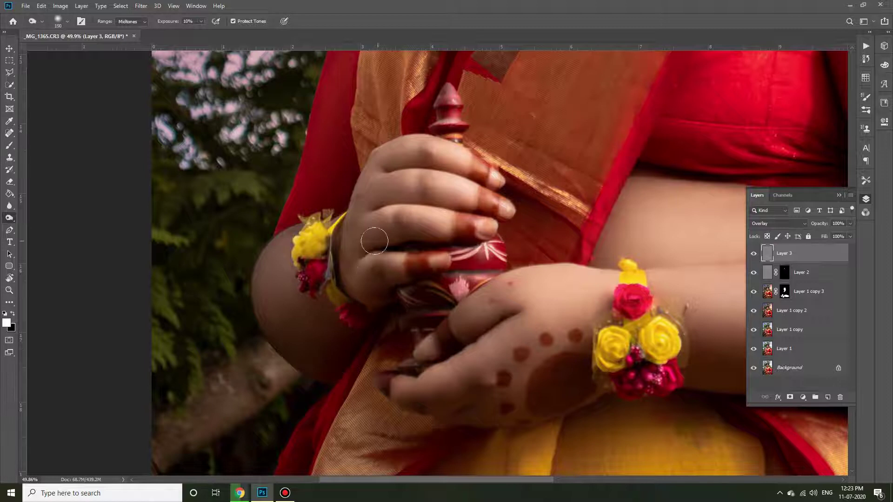
scroll(383, 163, "right", 3)
scroll(409, 200, "right", 2)
scroll(634, 329, "down", 1)
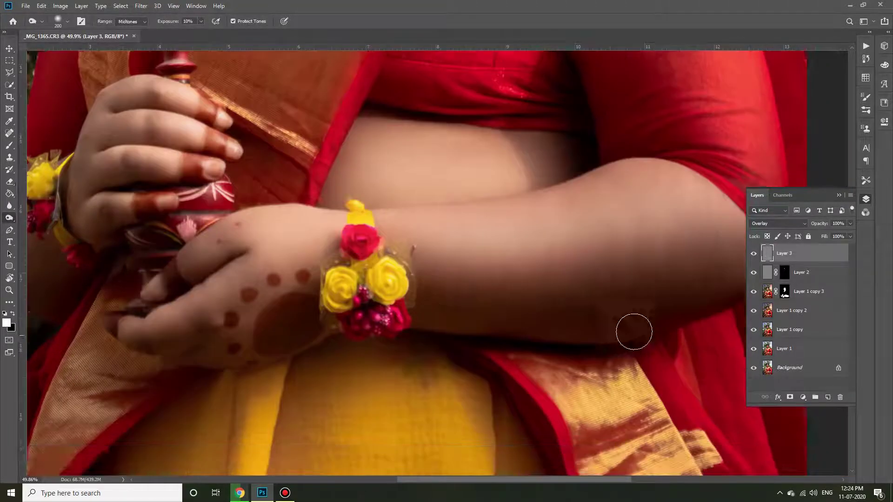
key("bracketright")
key("bracketright")
key("bracketright")
scroll(536, 314, "down", 2)
scroll(536, 314, "down", 1)
key("bracketright")
key("bracketright")
key("bracketright")
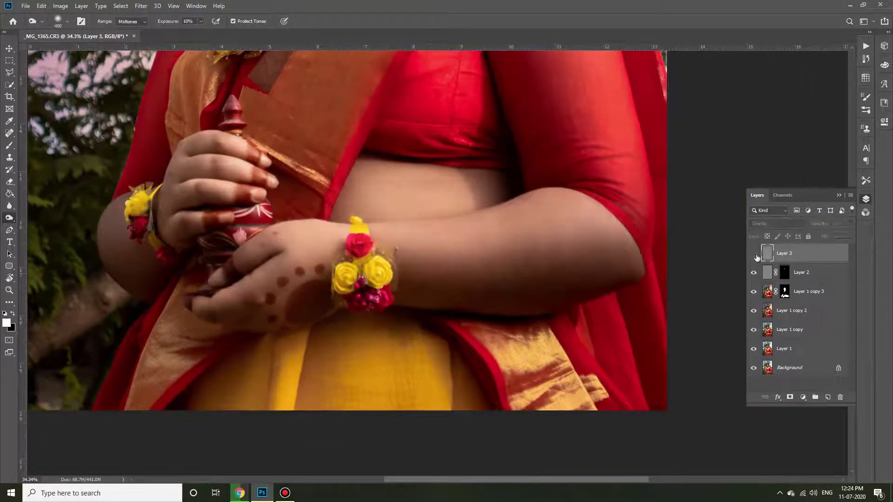
scroll(425, 335, "left", 1)
scroll(200, 348, "left", 2)
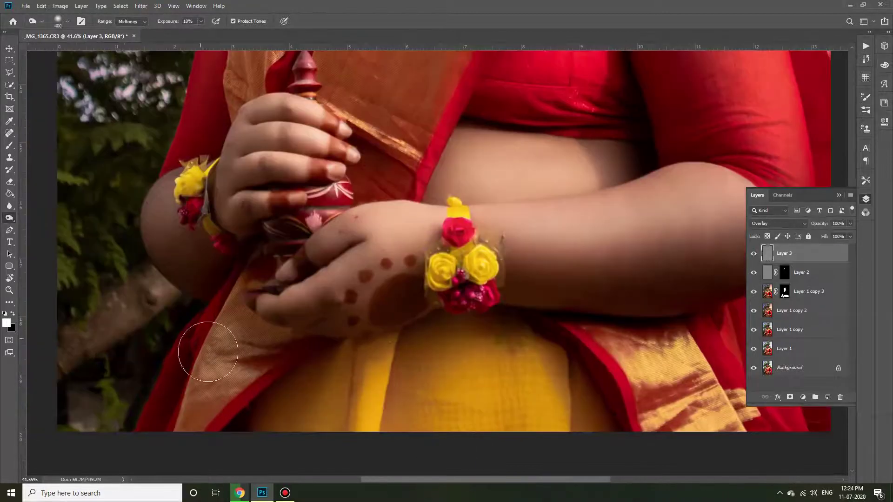
scroll(522, 355, "down", 2)
scroll(665, 163, "up", 3)
scroll(665, 162, "up", 4)
Step: Lighten the shoulder with the Dodge tool, resizing the brush as needed
key("shift+o")
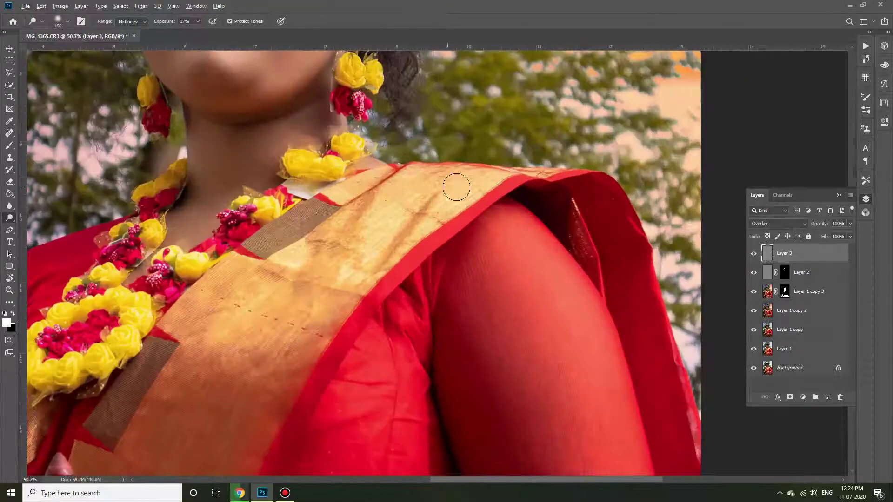
scroll(457, 185, "down", 1)
scroll(558, 208, "left", 2)
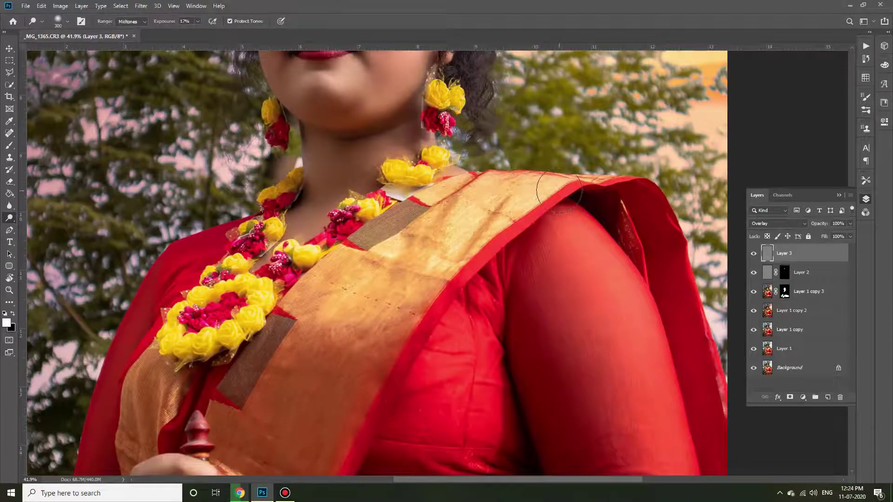
left_click_drag(575, 268, 424, 170)
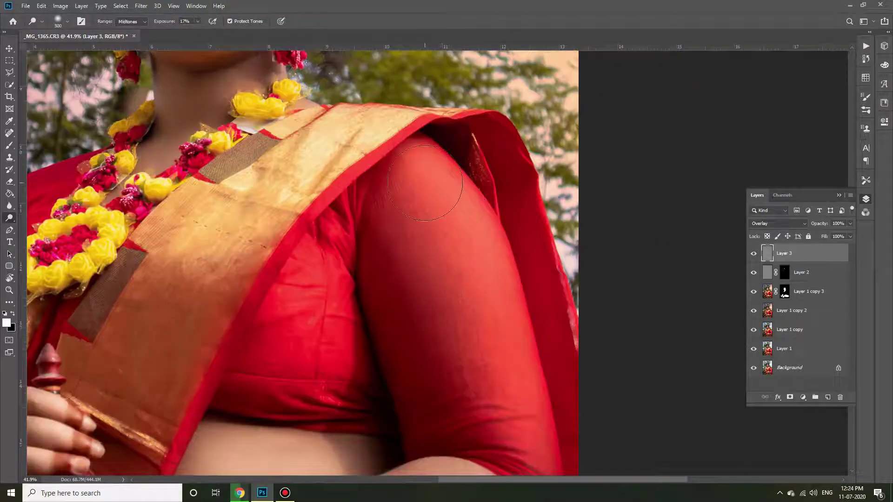
key("]")
key("]")
scroll(538, 444, "down", 2)
key("]")
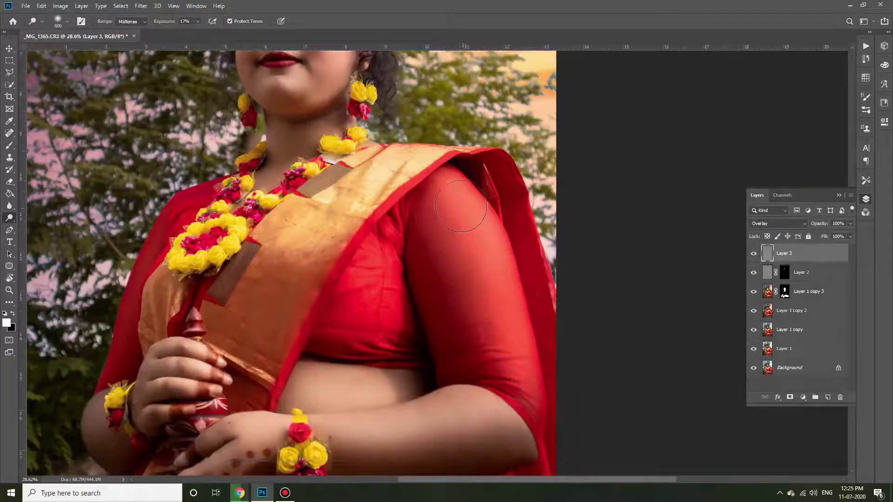
scroll(544, 321, "down", 2)
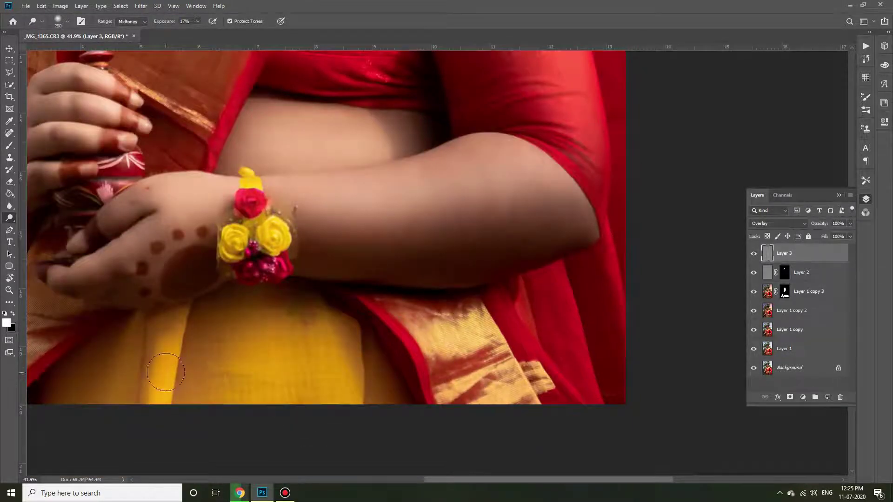
key("[")
key("[")
scroll(572, 369, "up", 2)
scroll(610, 295, "up", 5)
scroll(678, 365, "up", 1)
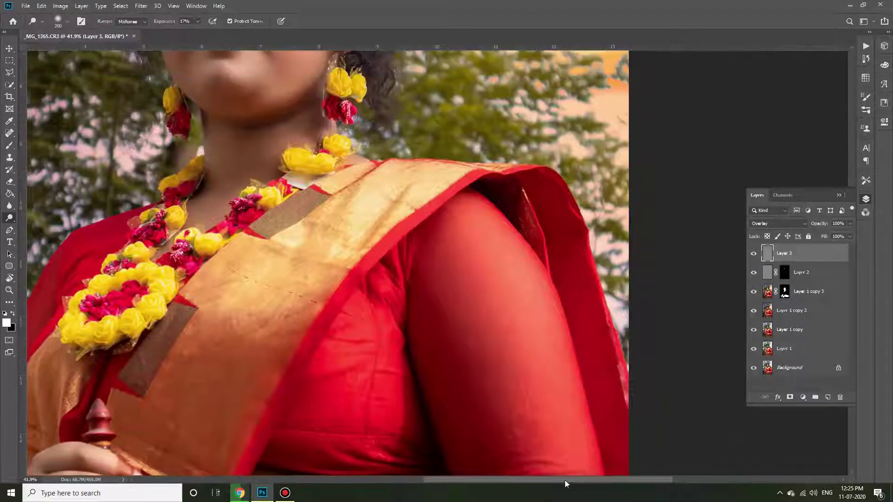
scroll(565, 483, "left", 5)
scroll(325, 184, "down", 1)
scroll(325, 183, "down", 1)
scroll(246, 302, "down", 2)
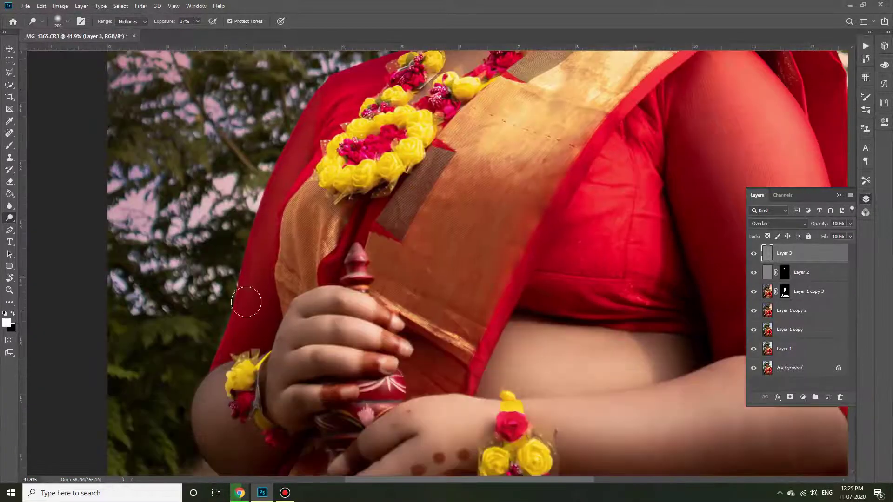
scroll(206, 389, "up", 2)
scroll(309, 239, "down", 3)
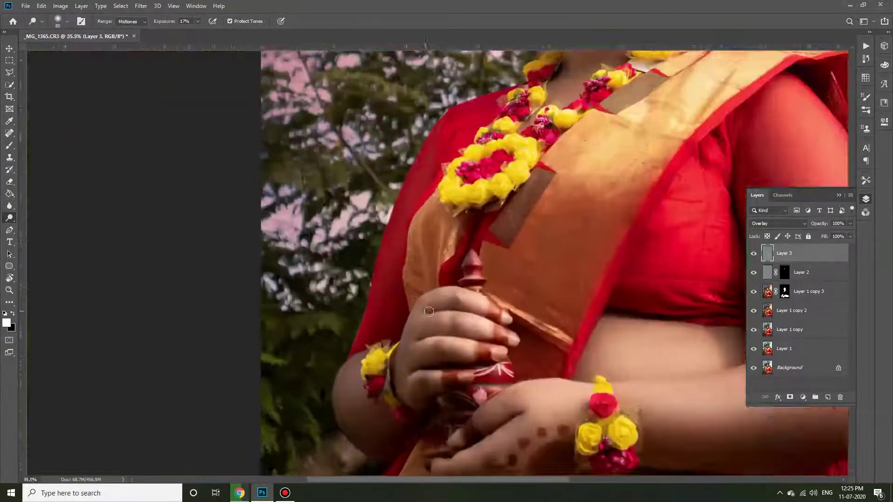
scroll(309, 239, "down", 2)
Step: Darken the red sleeve and sari border near the necklace with the Burn tool
right_click(10, 217)
left_click(37, 228)
scroll(604, 320, "up", 5)
scroll(502, 130, "up", 1)
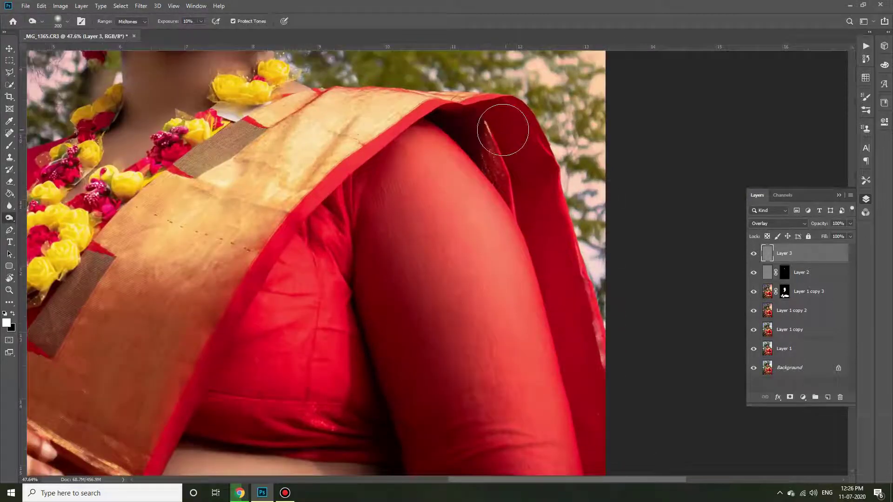
scroll(522, 124, "down", 1)
scroll(360, 251, "down", 1)
key("bracketright")
key("bracketright")
key("bracketright")
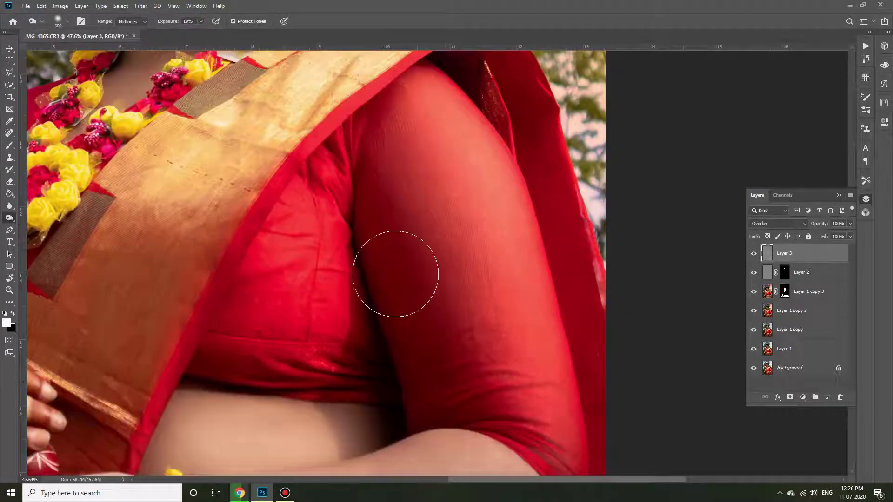
scroll(395, 269, "left", 2)
scroll(339, 279, "up", 1)
scroll(494, 470, "down", 3)
scroll(259, 442, "left", 2)
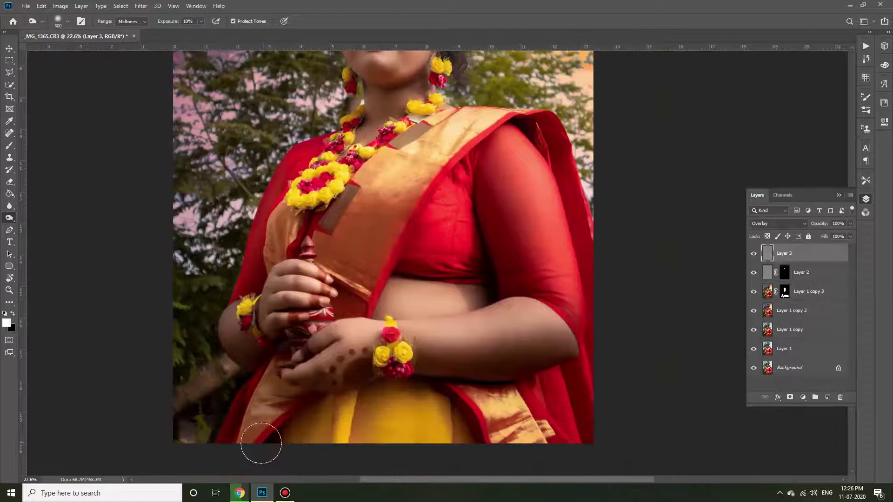
scroll(325, 425, "up", 1)
scroll(325, 425, "up", 3)
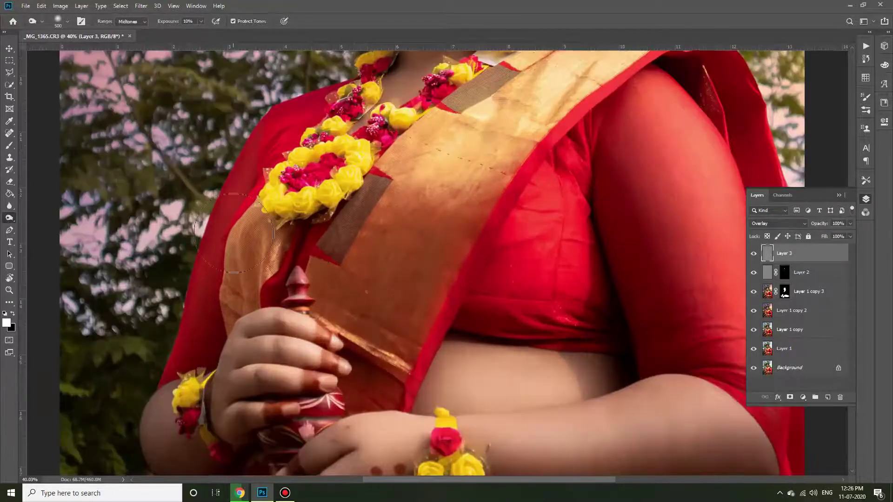
scroll(233, 232, "up", 3)
key("bracketleft")
scroll(313, 339, "down", 1)
scroll(361, 280, "up", 1)
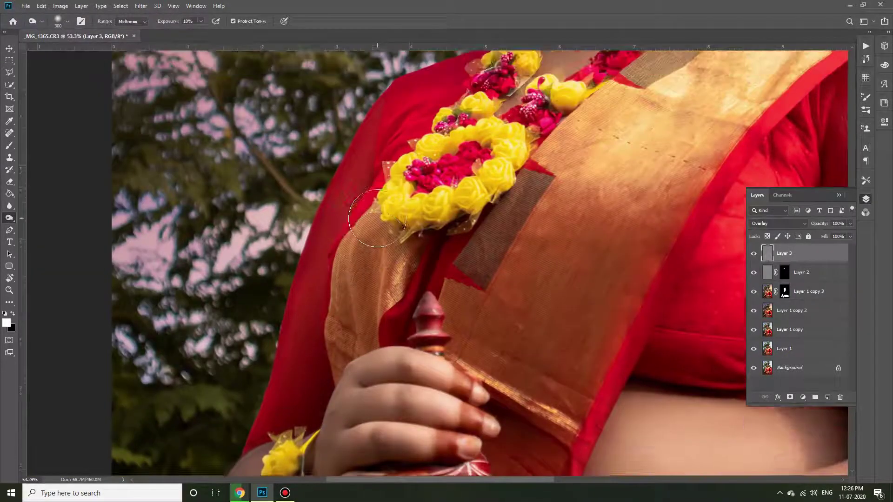
scroll(488, 103, "up", 1)
key("bracketleft")
scroll(581, 313, "down", 5)
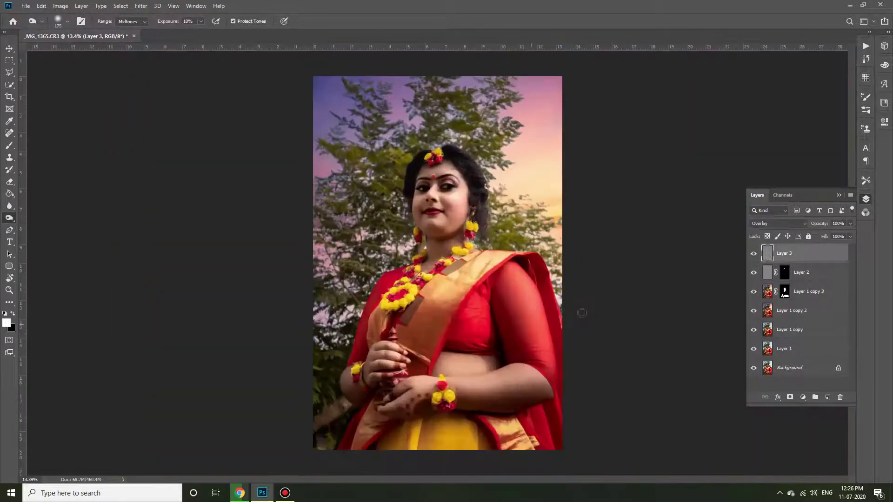
Step: Stamp all visible layers into a new Layer 4 and duplicate it
key("ctrl+0")
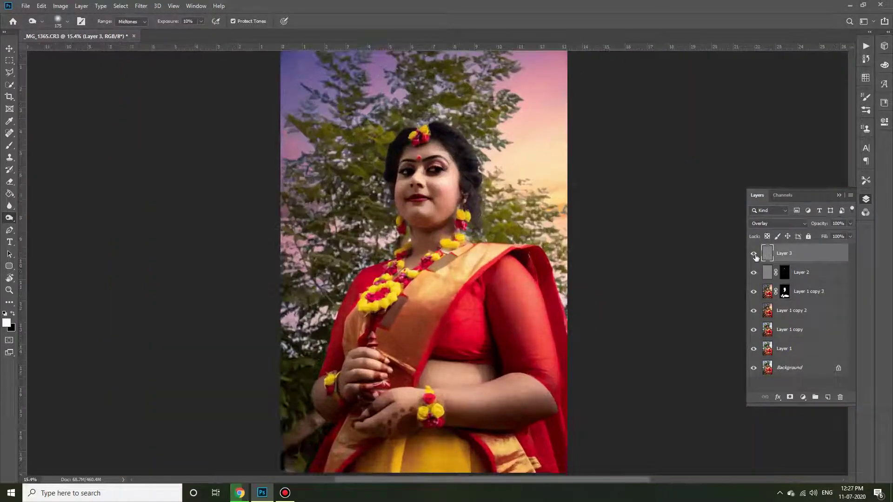
key("v")
key("ctrl+shift+alt+e")
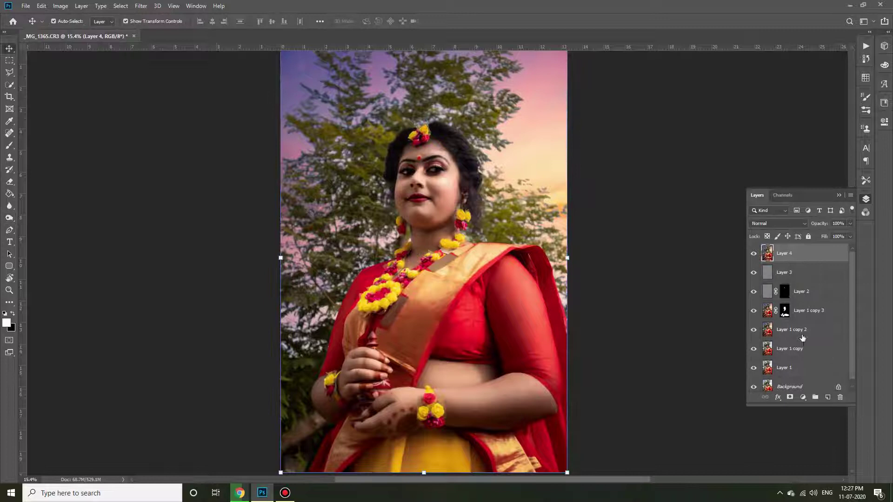
key("ctrl+j")
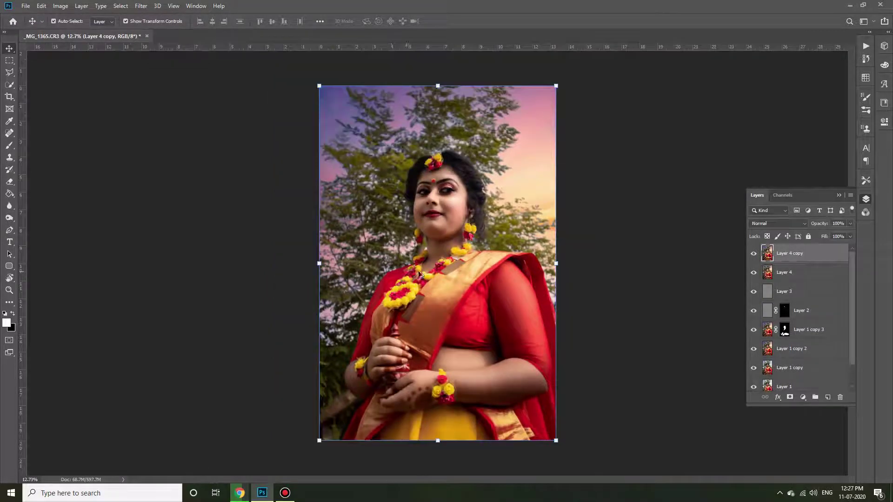
Step: Apply a Gaussian Blur with a 27.7-pixel radius to the duplicated layer
left_click(141, 5)
left_click(275, 145)
left_click_drag(755, 171, 791, 171)
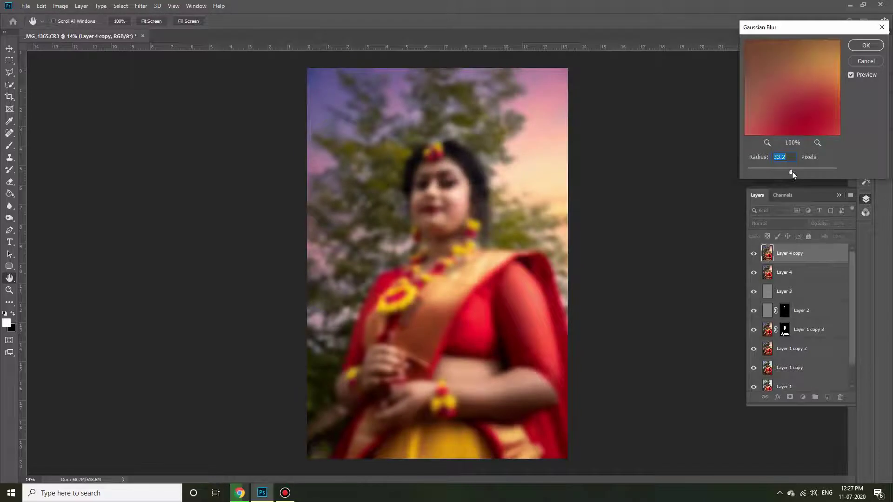
left_click_drag(792, 171, 788, 172)
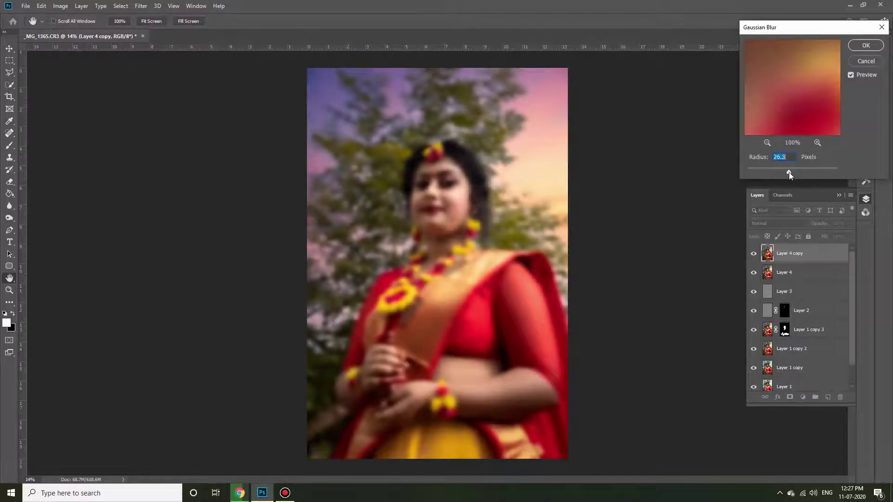
left_click(860, 48)
Step: Add an inverted black layer mask so the blurred copy is hidden
left_click(789, 397)
key("ctrl+i")
right_click(9, 145)
Step: Paint white at full flow on the Layer 4 copy mask across the top sky
left_click(46, 143)
scroll(488, 122, "up", 2)
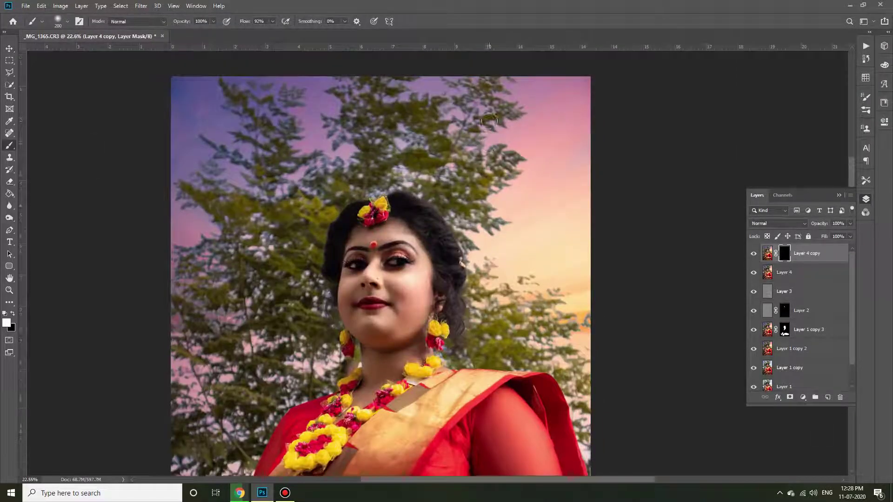
scroll(488, 122, "up", 1)
key("shift+0")
left_click_drag(548, 116, 256, 167)
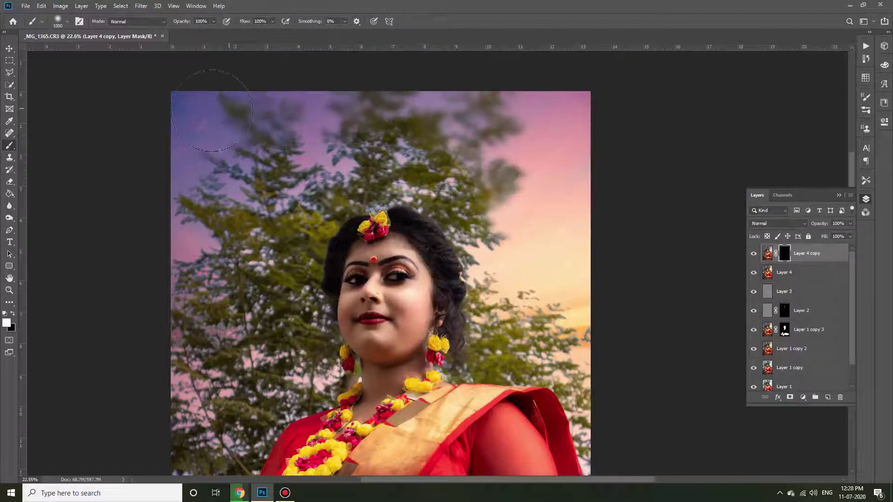
Step: Reveal the blur over the tree on the left side
left_click(285, 492)
left_click(556, 130)
scroll(213, 266, "down", 2)
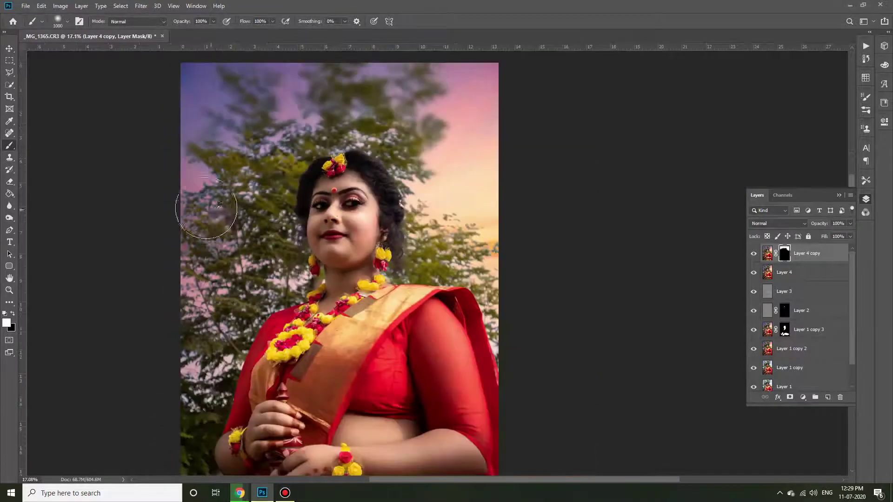
left_click_drag(213, 266, 227, 276)
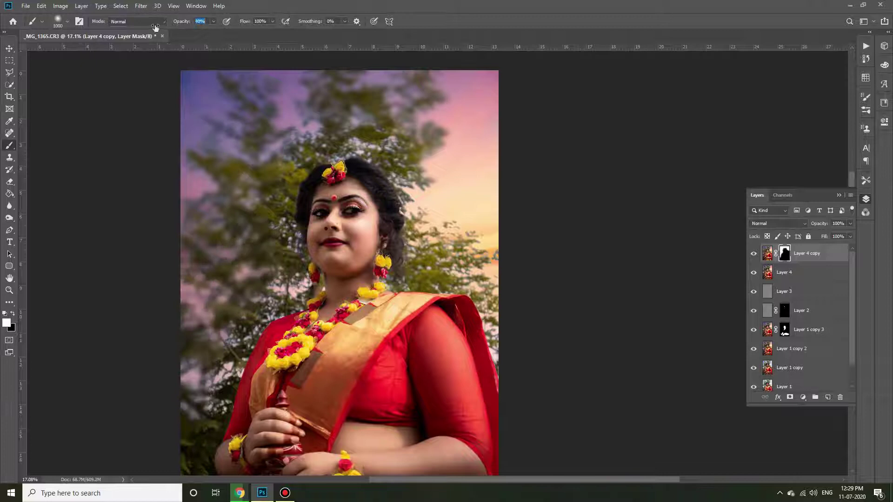
Step: Use a smaller brush to blur the background beside her neck, hair and arm
scroll(381, 121, "up", 3)
key("bracketleft")
key("bracketleft")
key("bracketleft")
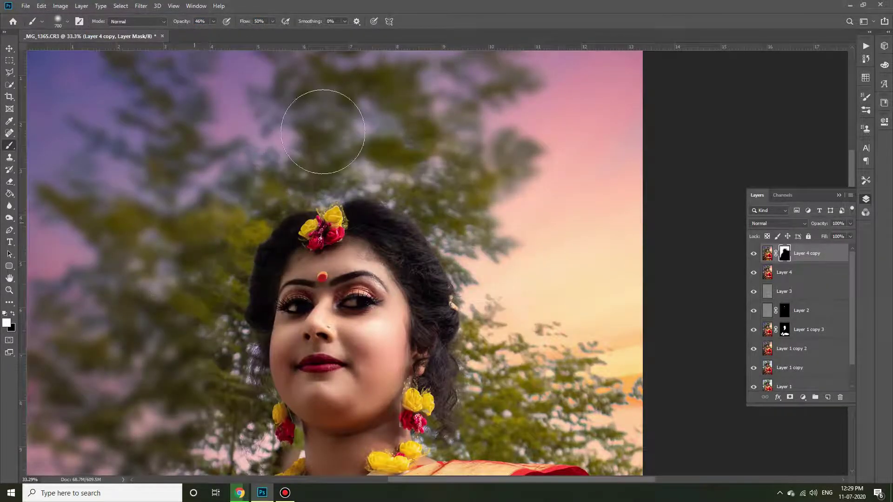
scroll(199, 324, "down", 3)
key("bracketleft")
key("bracketleft")
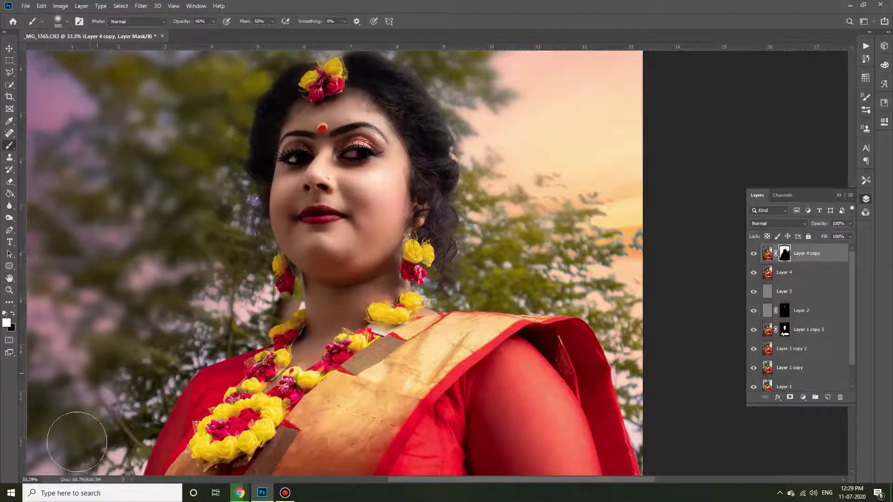
key("bracketleft")
key("bracketleft")
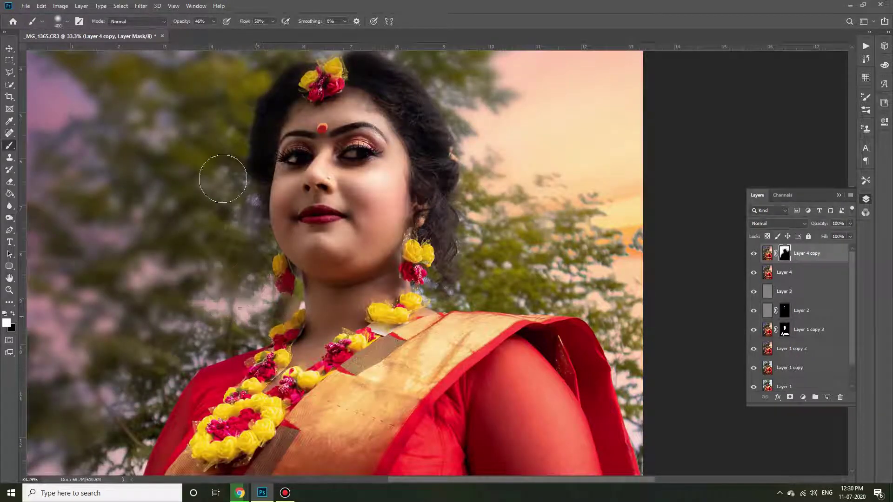
key("bracketright")
key("bracketright")
key("bracketright")
key("bracketleft")
key("bracketleft")
key("bracketleft")
left_click_drag(450, 300, 485, 283)
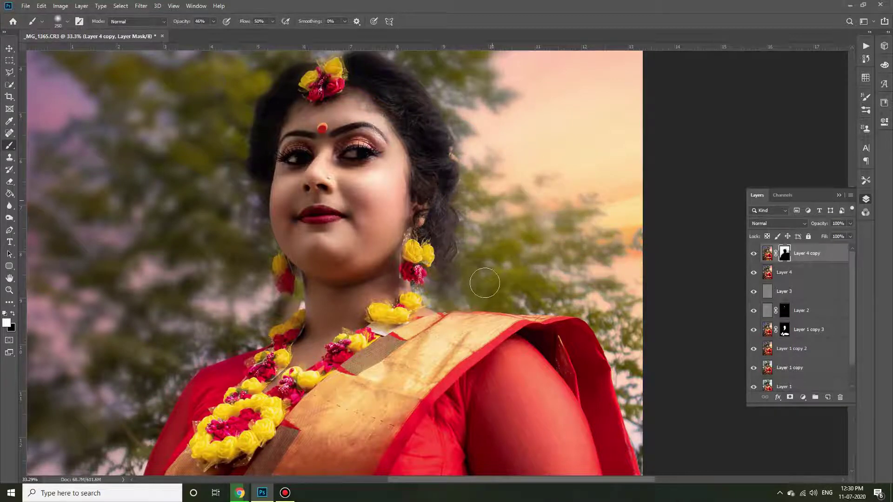
scroll(271, 291, "down", 3)
left_click_drag(271, 291, 252, 299)
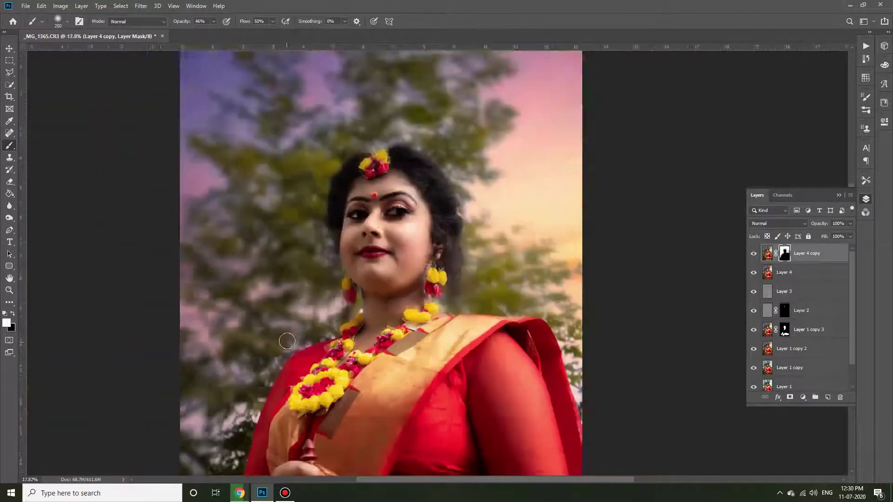
scroll(252, 300, "up", 3)
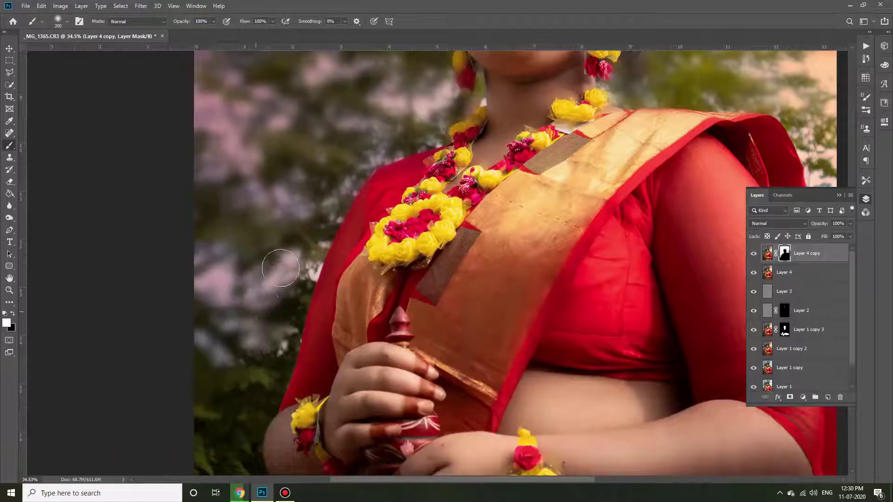
scroll(385, 132, "down", 5)
key("bracketright")
key("bracketright")
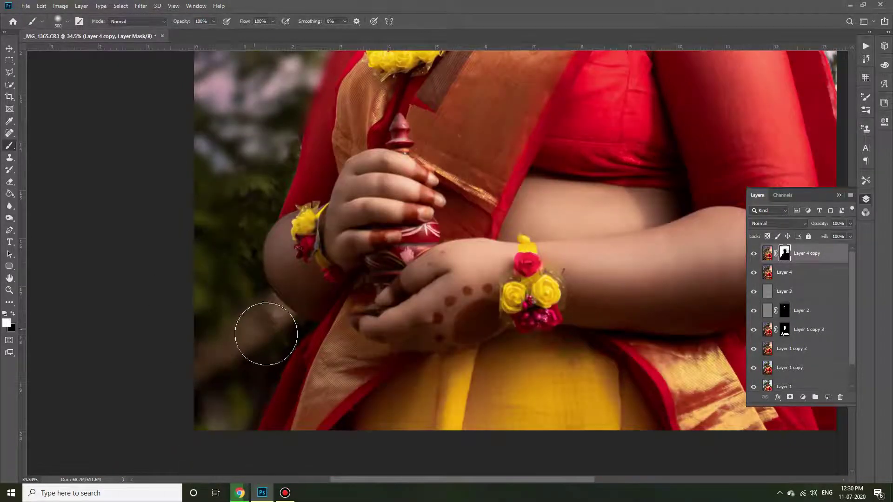
scroll(214, 320, "up", 1)
scroll(201, 409, "up", 4)
scroll(612, 313, "right", 7)
scroll(573, 294, "up", 2)
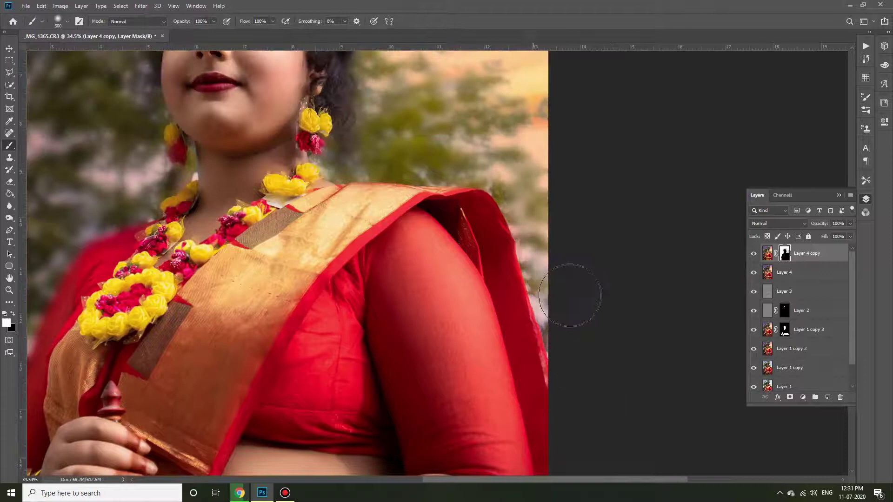
scroll(535, 209, "up", 2)
scroll(372, 167, "left", 3)
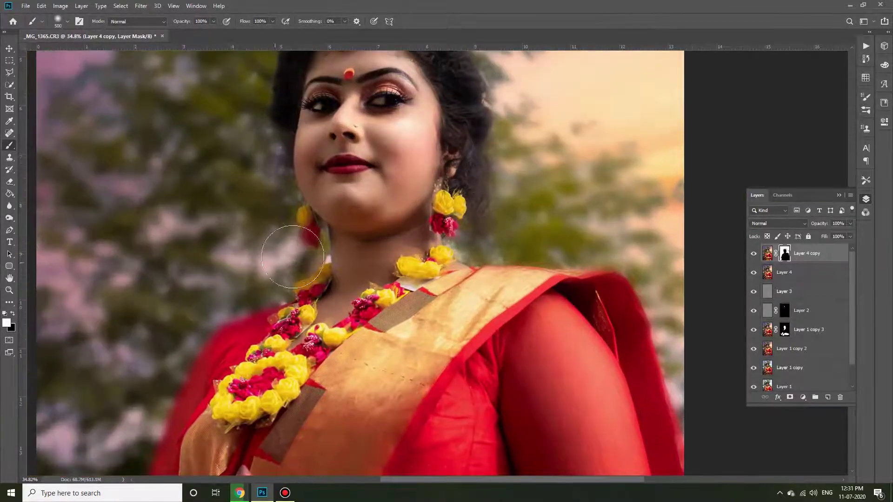
scroll(608, 153, "up", 1)
scroll(334, 125, "up", 2)
scroll(334, 126, "up", 1)
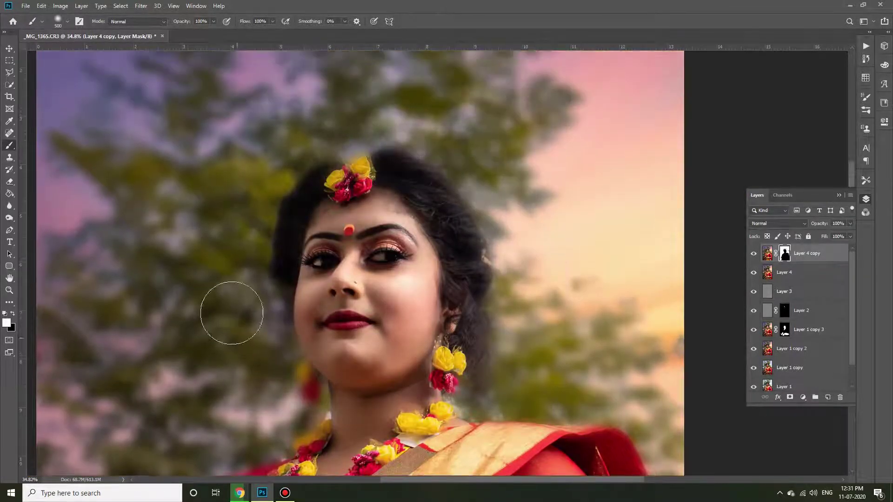
scroll(229, 313, "down", 2)
scroll(454, 209, "up", 3)
scroll(454, 210, "up", 1)
Step: Switch to black with lower brush opacity and flow, sized for the hair flower
key("x")
scroll(359, 190, "up", 1)
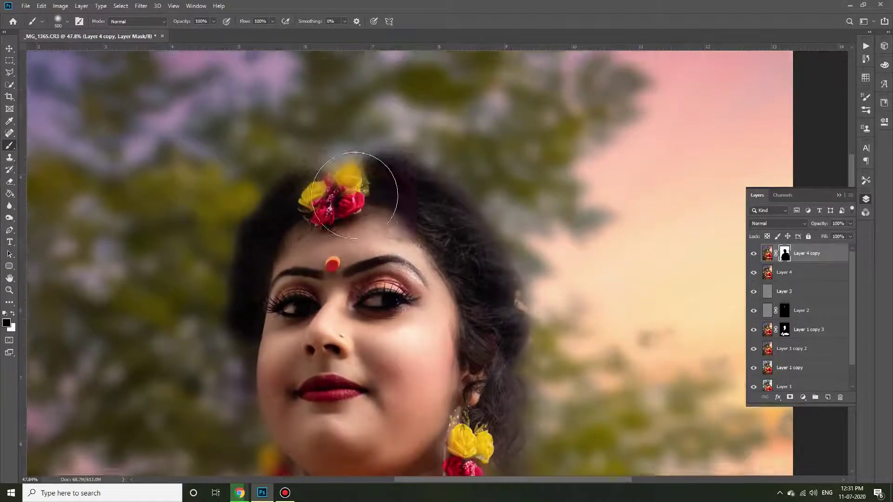
scroll(359, 189, "up", 2)
key("6")
key("6")
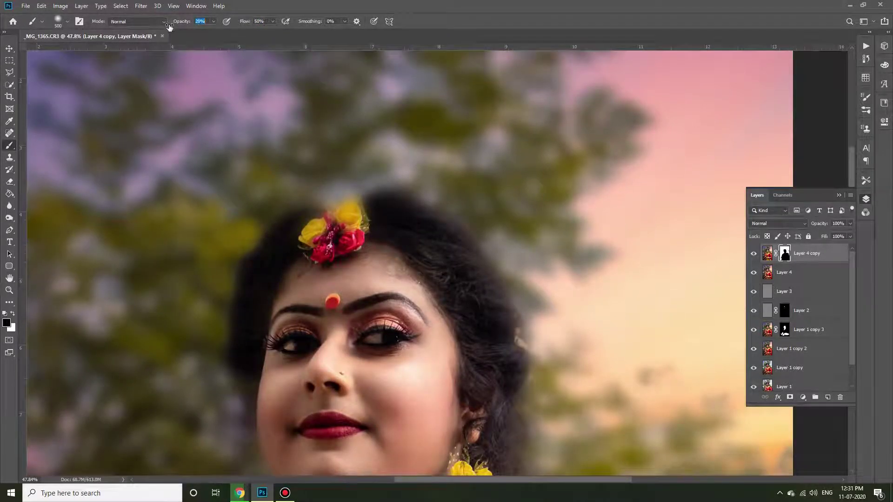
left_click_drag(242, 23, 240, 23)
scroll(386, 219, "up", 2)
key("bracketleft")
key("bracketleft")
key("bracketleft")
scroll(386, 219, "up", 1)
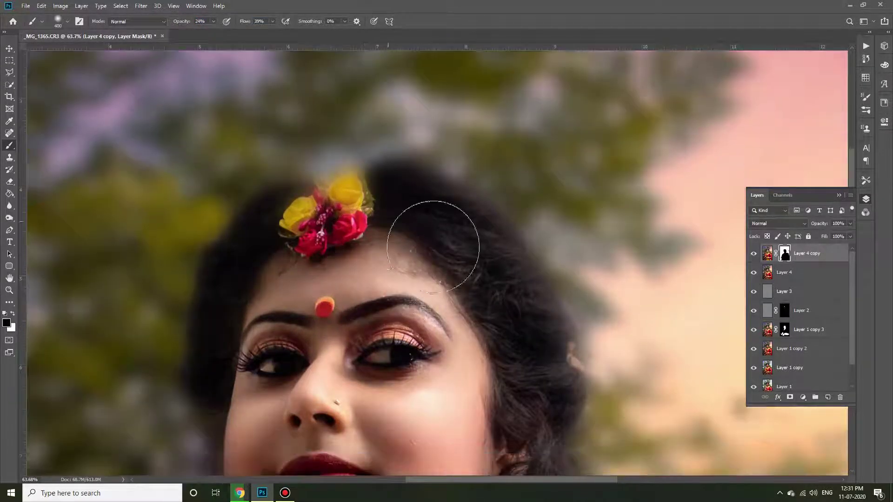
key("bracketleft")
scroll(400, 186, "up", 2)
key("bracketleft")
key("bracketleft")
scroll(390, 219, "up", 1)
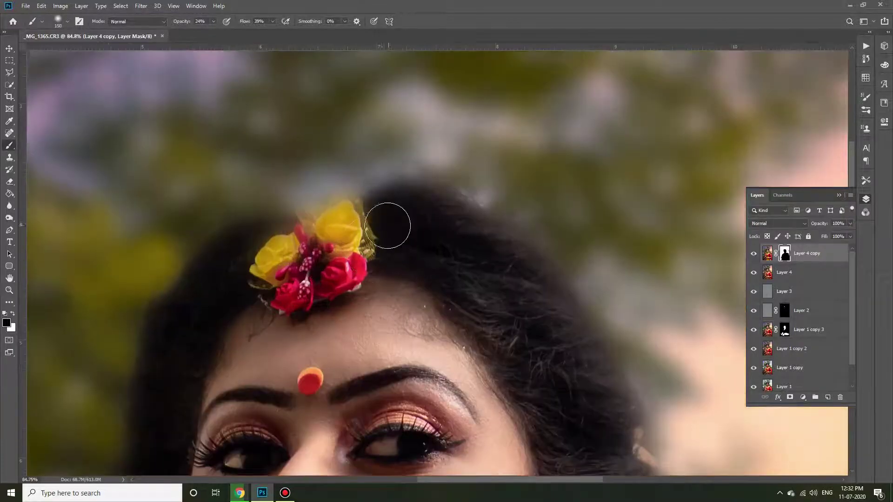
key("bracketright")
key("bracketright")
key("bracketright")
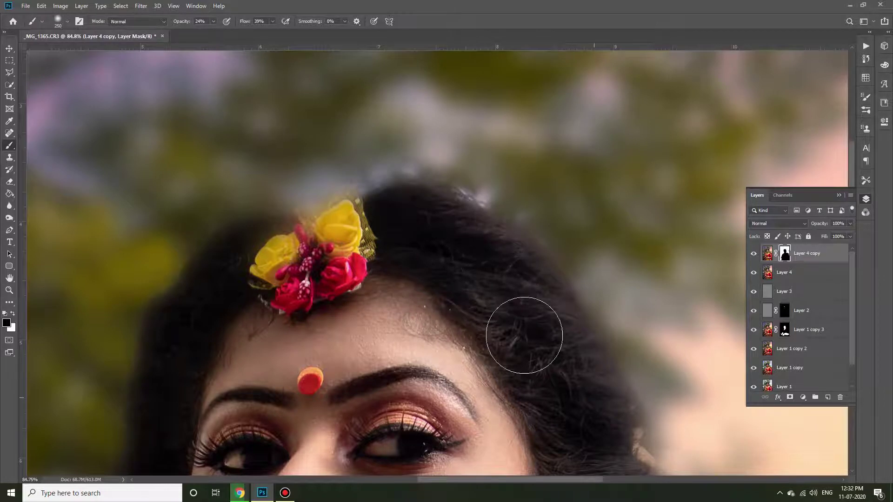
Step: Paint black on the mask to restore sharp hair and net around the flower
mouse_move(321, 263)
left_mouse_down()
mouse_move(260, 258)
mouse_move(424, 194)
left_mouse_up()
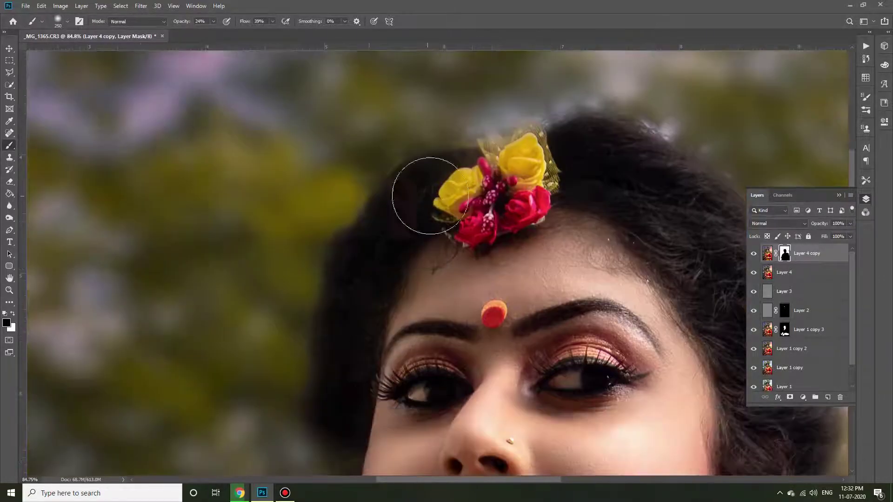
scroll(358, 270, "down", 1)
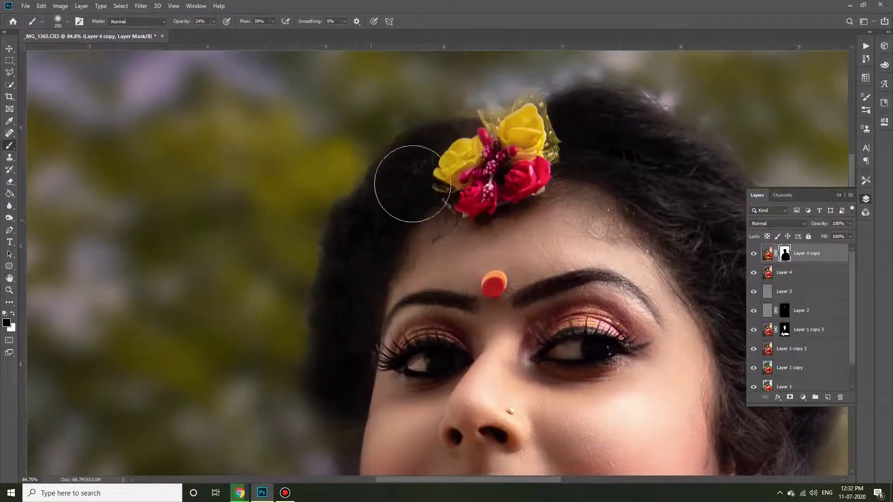
scroll(360, 227, "down", 2)
scroll(409, 259, "down", 3)
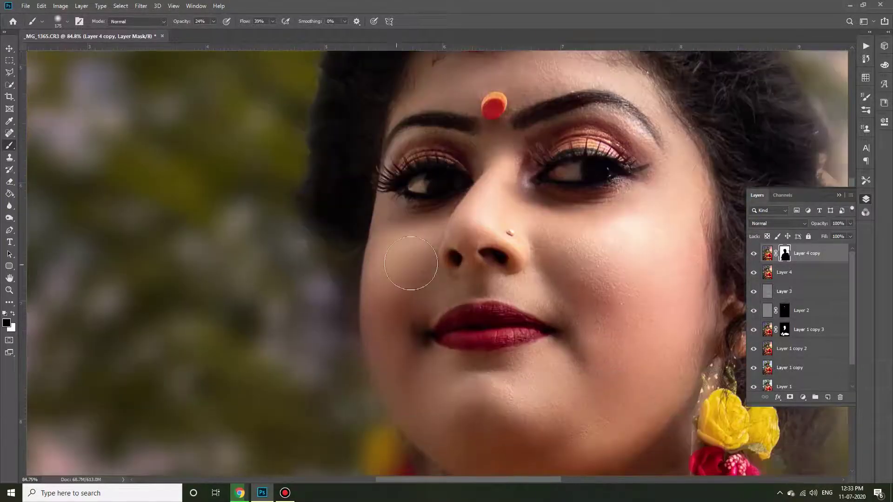
scroll(355, 203, "down", 1)
scroll(341, 223, "up", 1)
scroll(425, 335, "up", 2)
scroll(409, 369, "up", 1)
scroll(373, 310, "down", 2)
key("bracketleft")
scroll(373, 310, "down", 5)
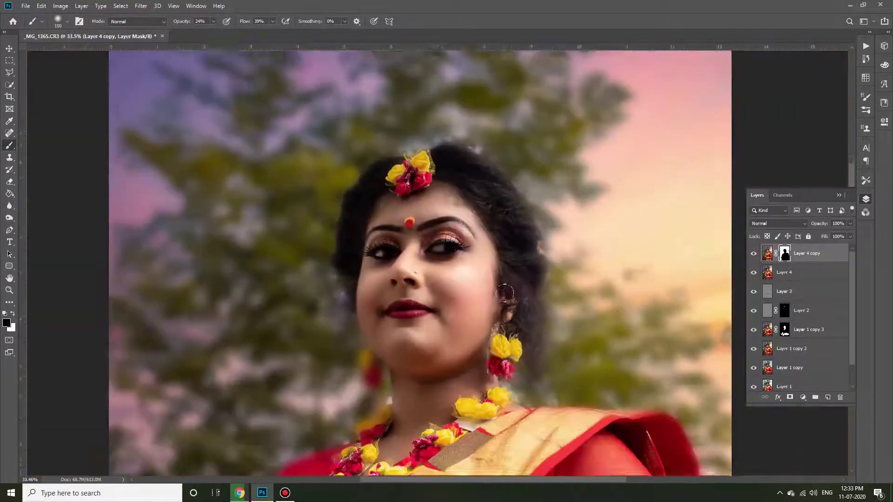
Step: Resize the soft black brush and move to the sleeve and neck edges
scroll(452, 200, "up", 5)
scroll(466, 256, "up", 3)
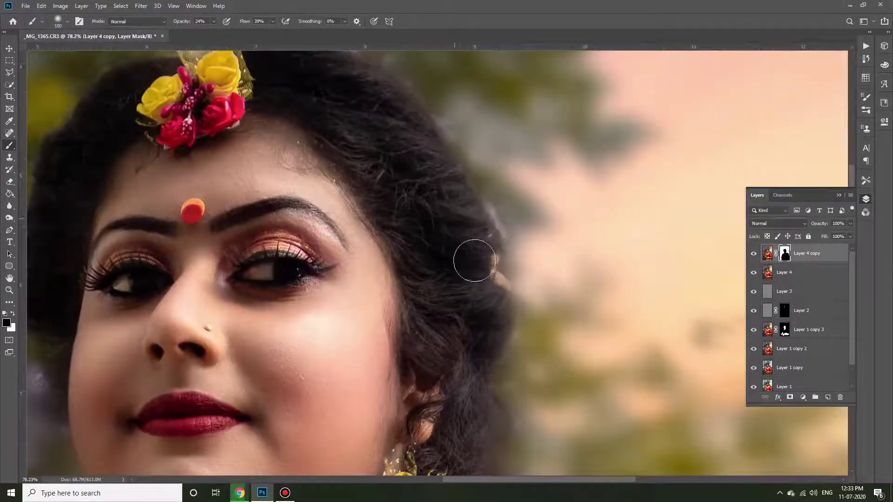
scroll(474, 281, "down", 3)
scroll(464, 228, "down", 2)
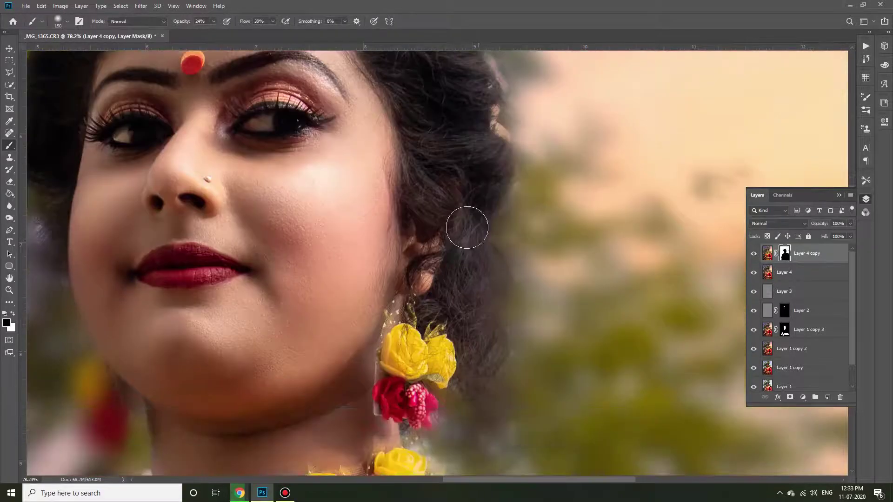
scroll(478, 259, "down", 3)
key("bracketright")
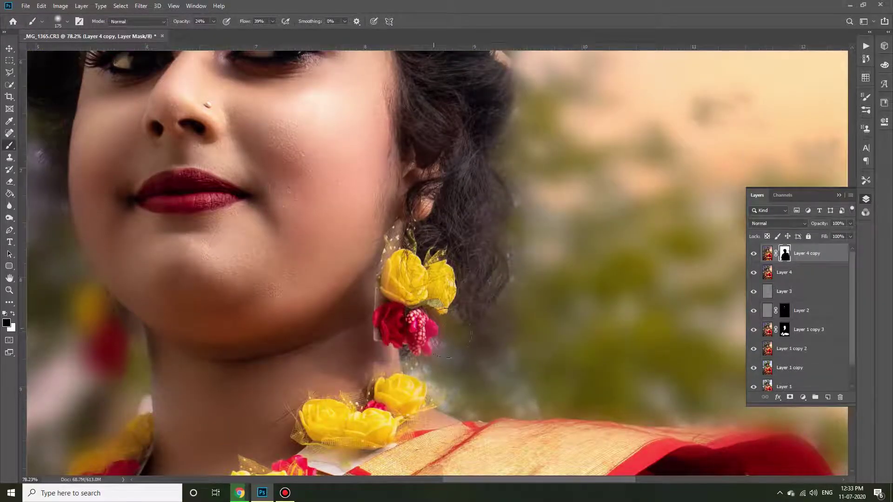
key("bracketright")
key("bracketright")
key("bracketright")
scroll(518, 449, "up", 1)
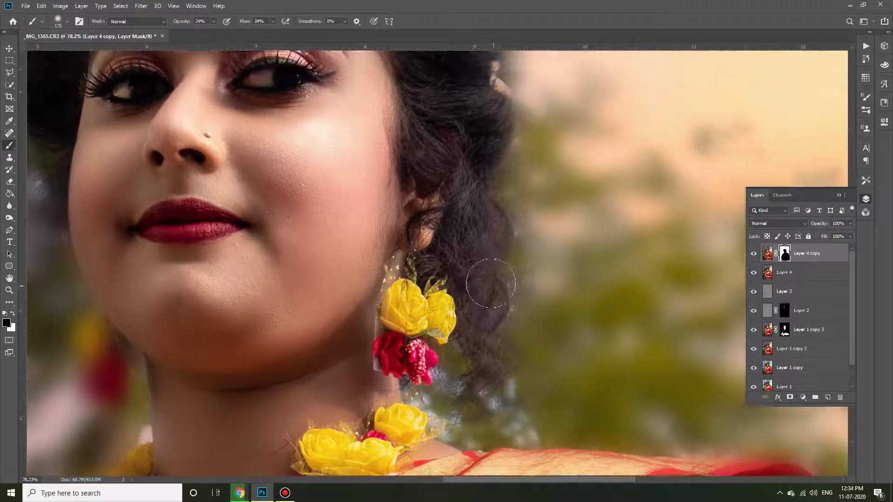
key("bracketleft")
key("bracketleft")
key("bracketleft")
scroll(473, 365, "up", 1)
scroll(473, 365, "down", 4)
scroll(371, 413, "right", 2)
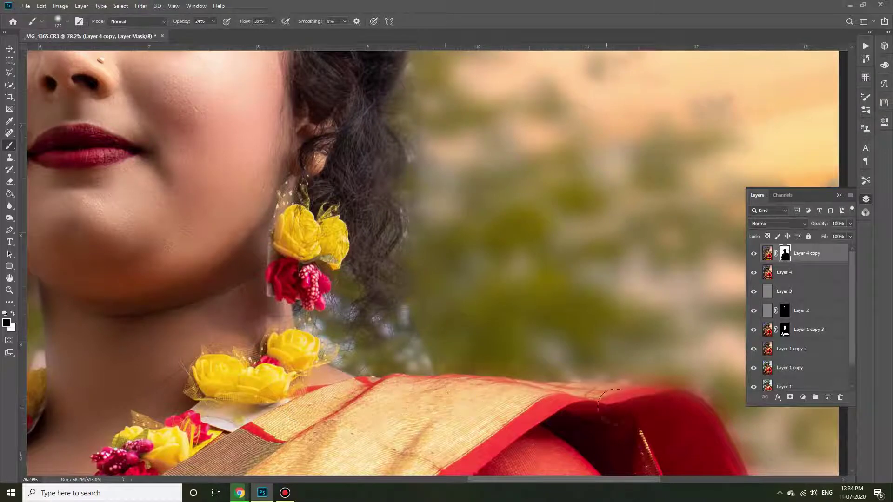
scroll(659, 406, "right", 4)
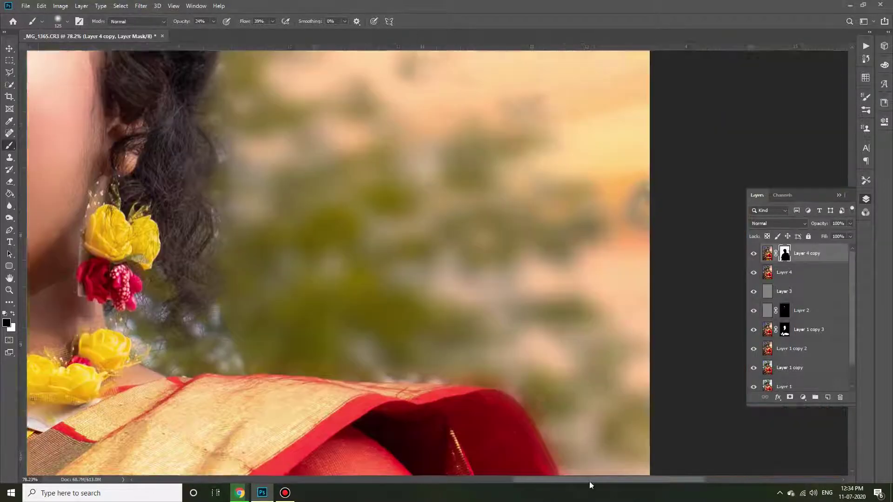
scroll(504, 397, "down", 2)
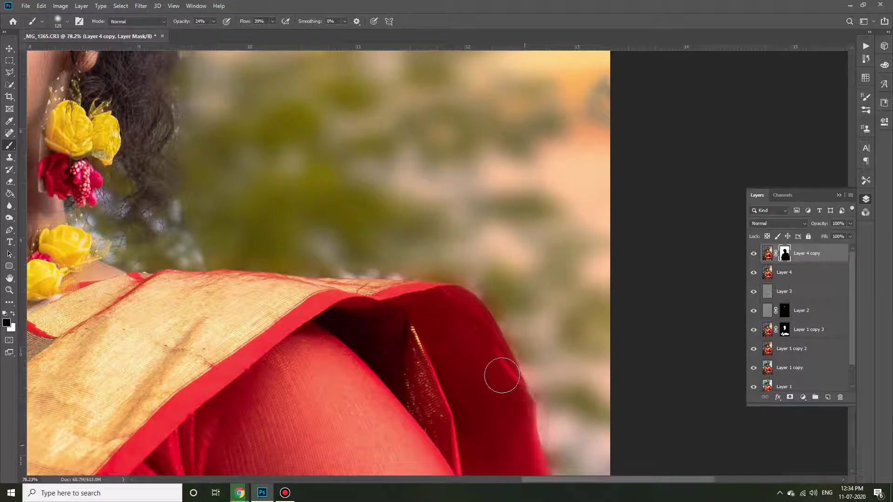
scroll(461, 345, "down", 4)
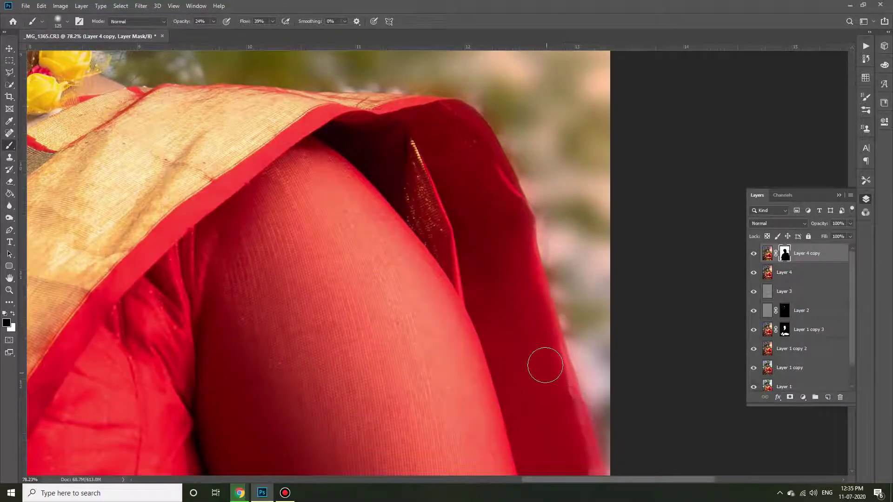
scroll(567, 419, "down", 3)
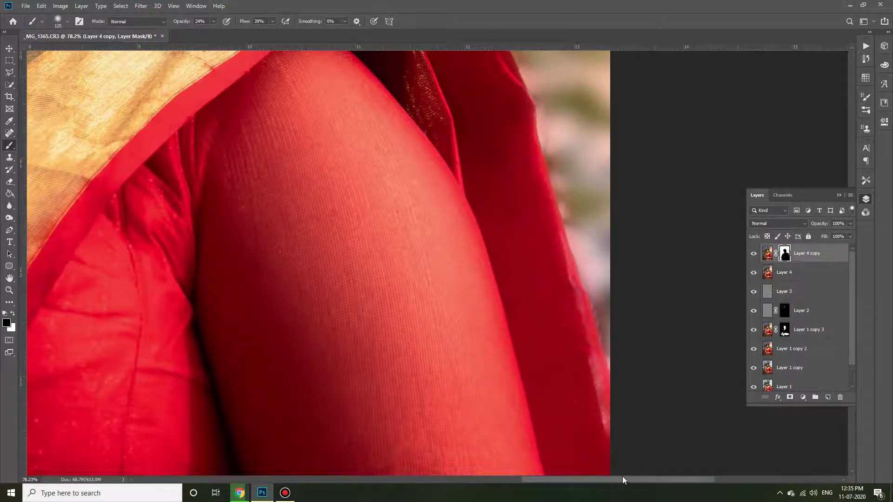
Step: Paint black at 24% opacity along the red sleeve and neck edges to keep them crisp
left_click_drag(622, 479, 526, 481)
scroll(369, 239, "up", 4)
scroll(488, 309, "up", 3)
scroll(403, 169, "up", 2)
key("bracketleft")
key("bracketleft")
scroll(403, 193, "up", 1)
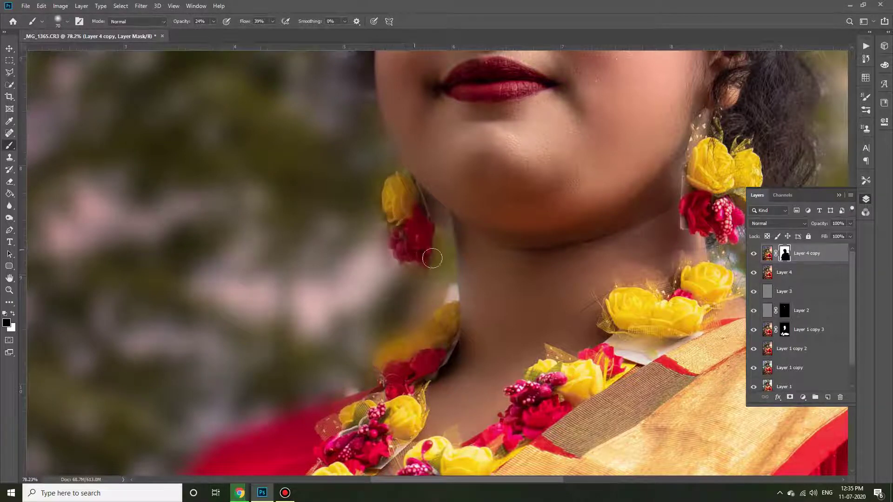
scroll(432, 259, "down", 1)
scroll(459, 220, "down", 3)
Step: Use a larger black brush down the left outline: necklace, shoulder, hands, bangle and lower saree border
scroll(398, 248, "down", 1)
key("bracketright")
key("bracketright")
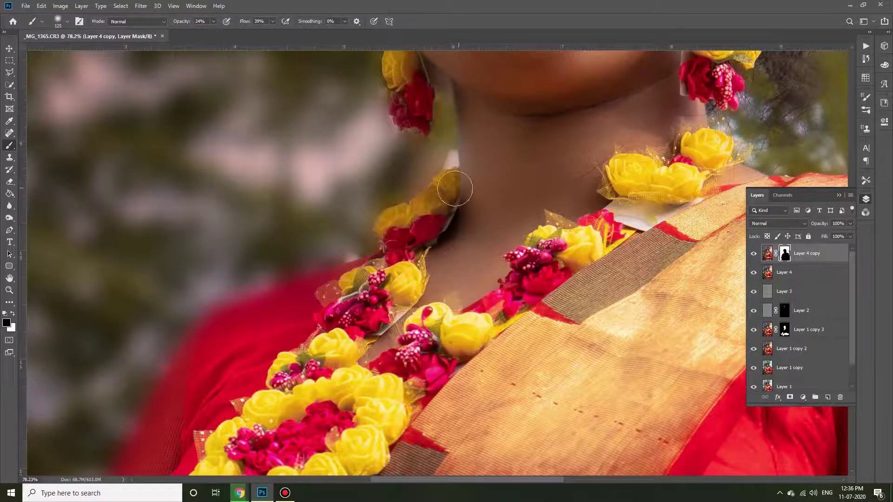
scroll(518, 267, "left", 6)
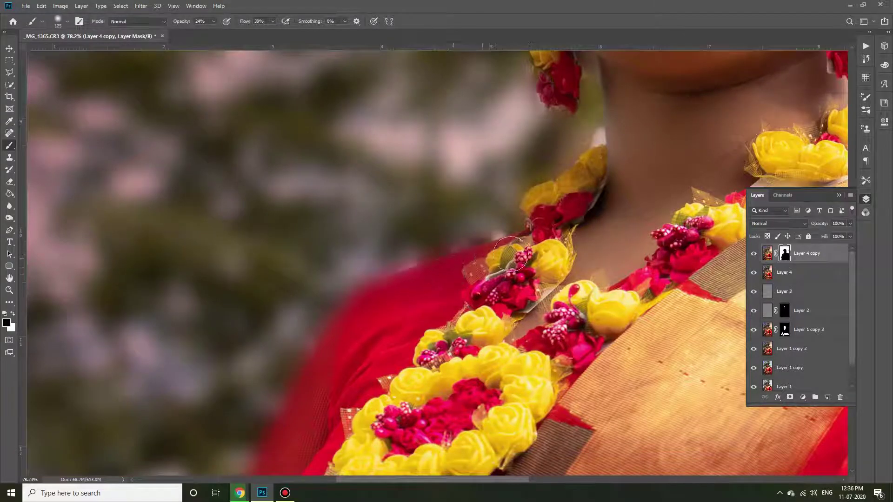
scroll(397, 234, "down", 3)
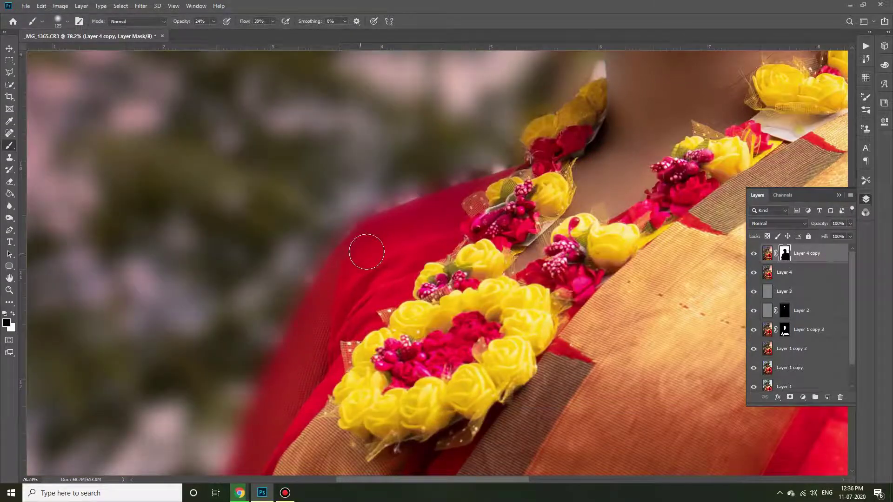
scroll(295, 371, "down", 3)
scroll(241, 446, "down", 3)
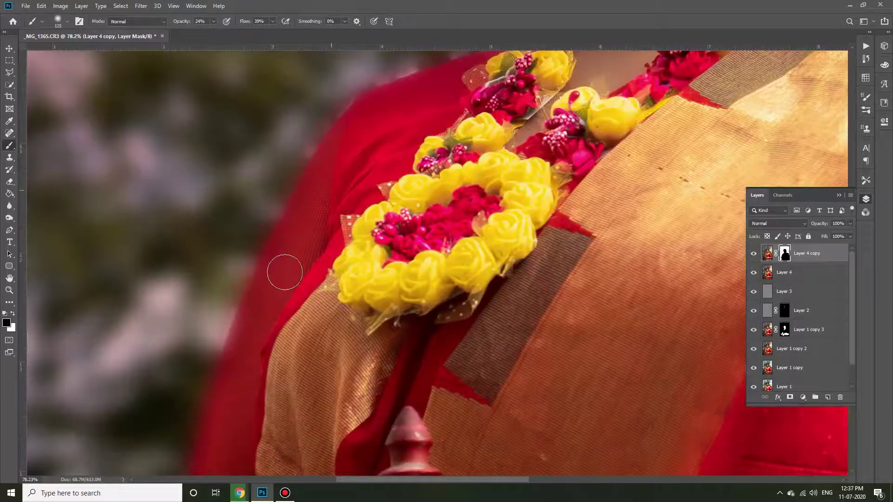
scroll(409, 460, "left", 4)
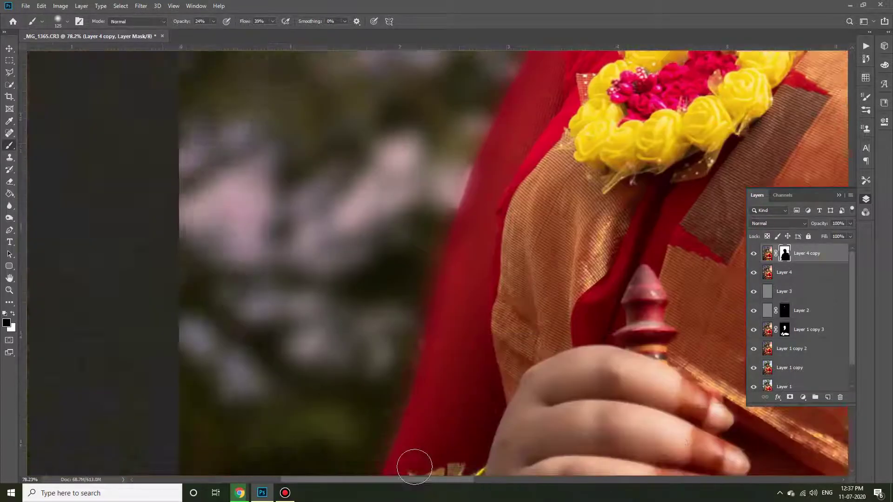
scroll(455, 291, "down", 3)
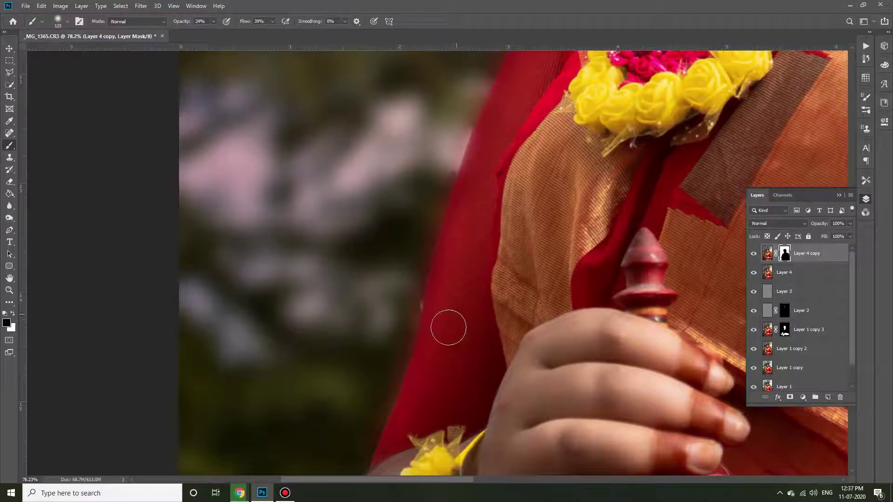
scroll(403, 452, "down", 10)
scroll(442, 283, "down", 2)
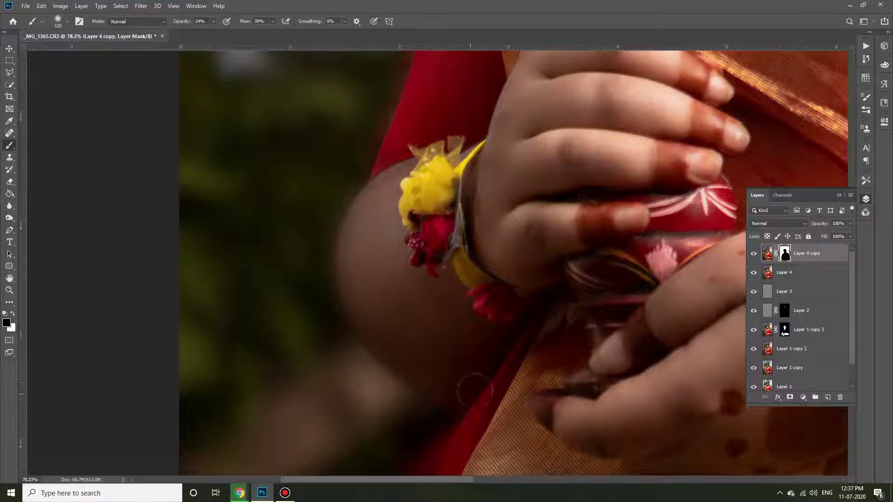
scroll(439, 315, "down", 8)
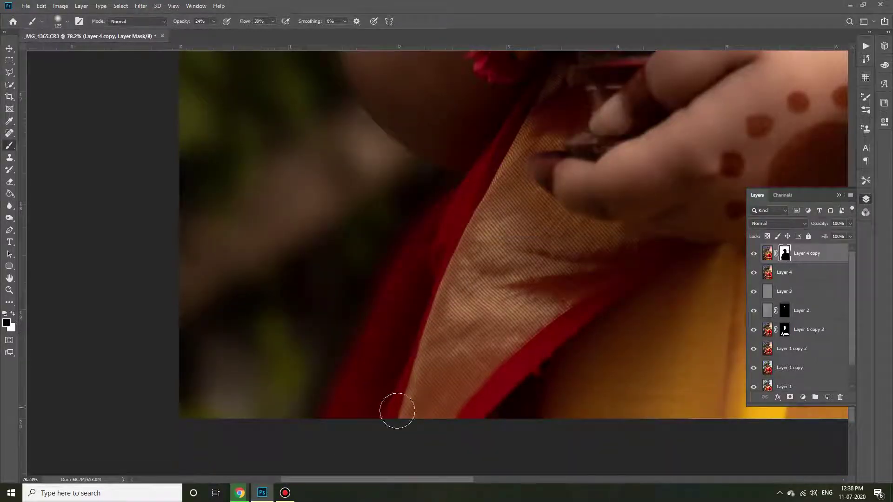
Step: Paint white at 19% opacity to blend the blur back around the hair and face
scroll(602, 351, "down", 5)
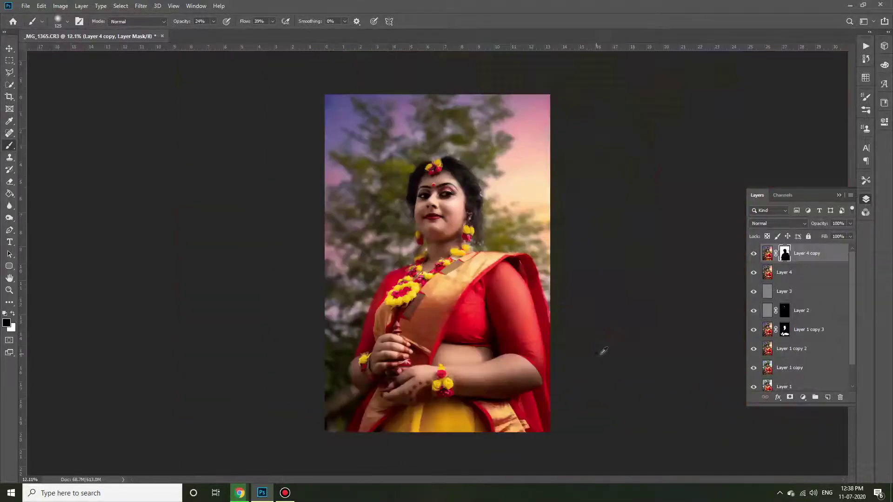
scroll(651, 341, "up", 1)
scroll(512, 233, "up", 3)
scroll(436, 172, "up", 2)
scroll(436, 172, "up", 3)
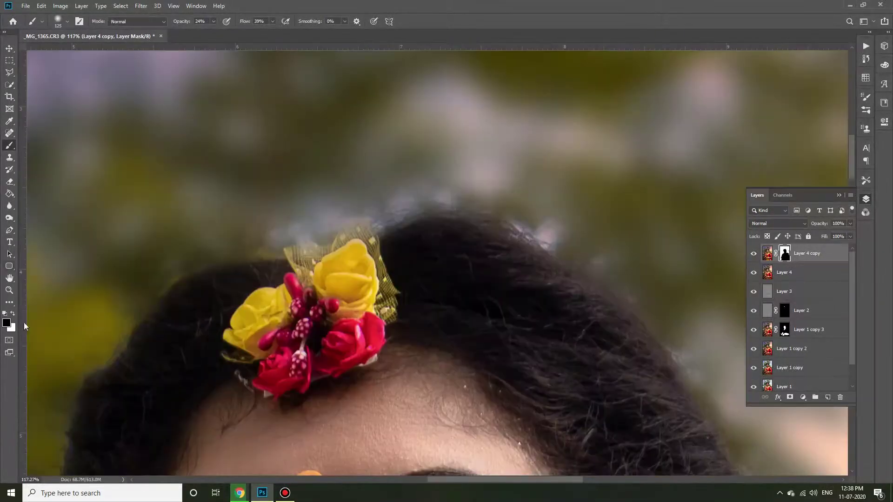
key("x")
scroll(487, 183, "up", 1)
scroll(493, 151, "down", 1)
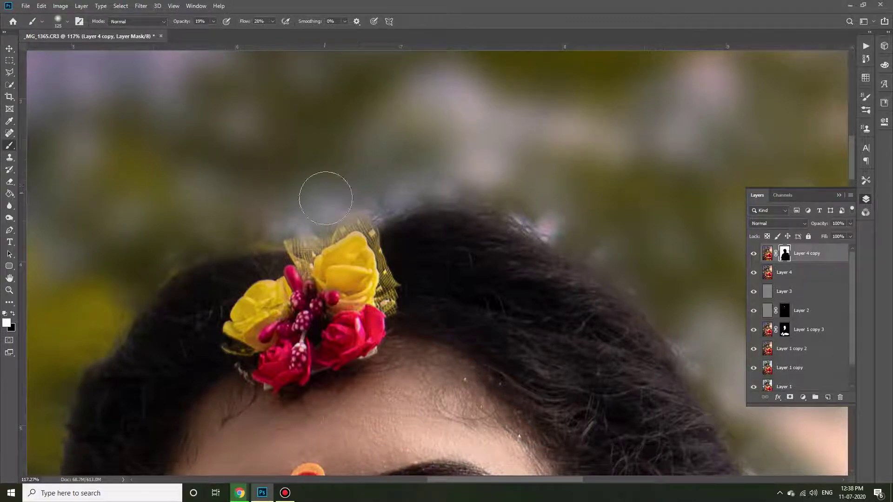
scroll(440, 255, "left", 6)
scroll(439, 255, "down", 3)
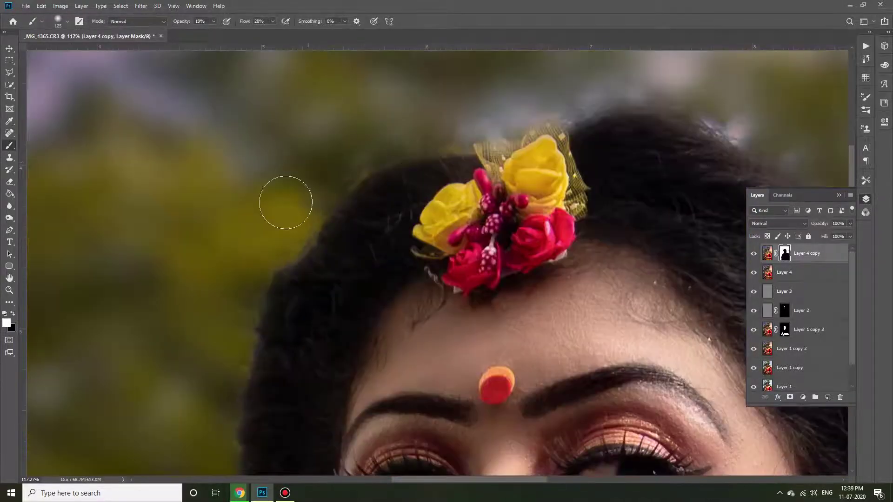
scroll(215, 225, "down", 2)
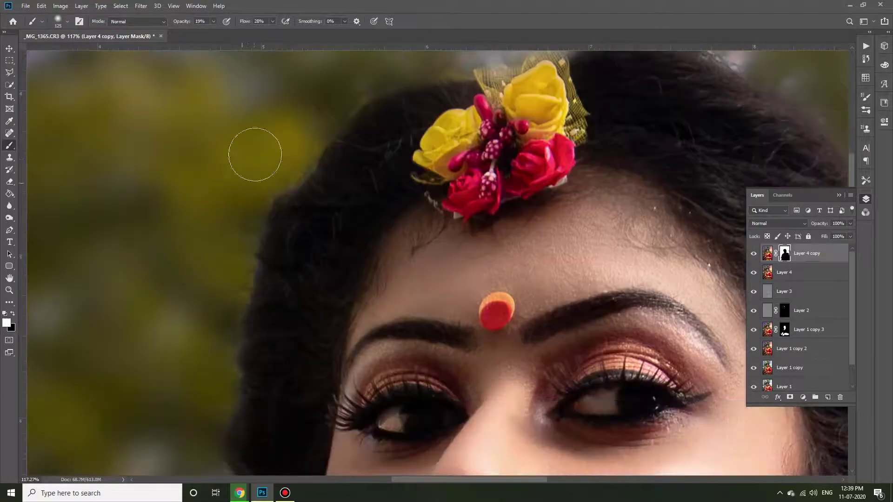
scroll(164, 349, "down", 5)
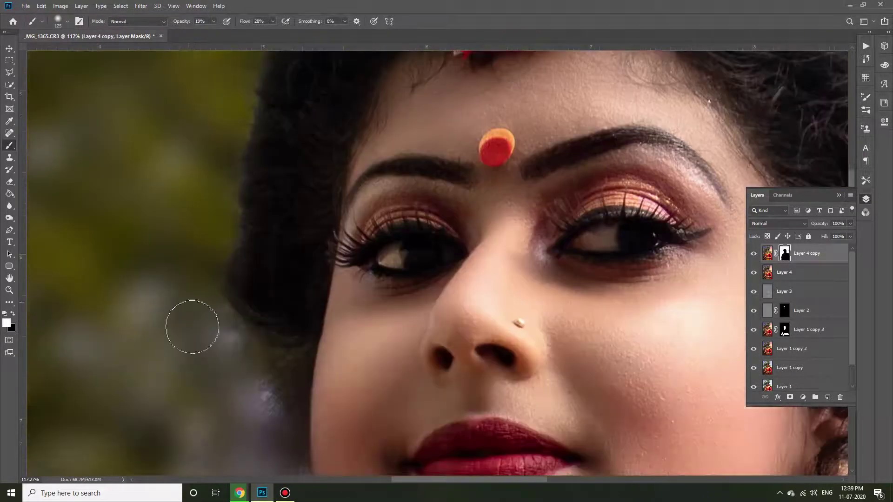
scroll(257, 374, "down", 2)
scroll(229, 239, "down", 4)
scroll(281, 355, "down", 2)
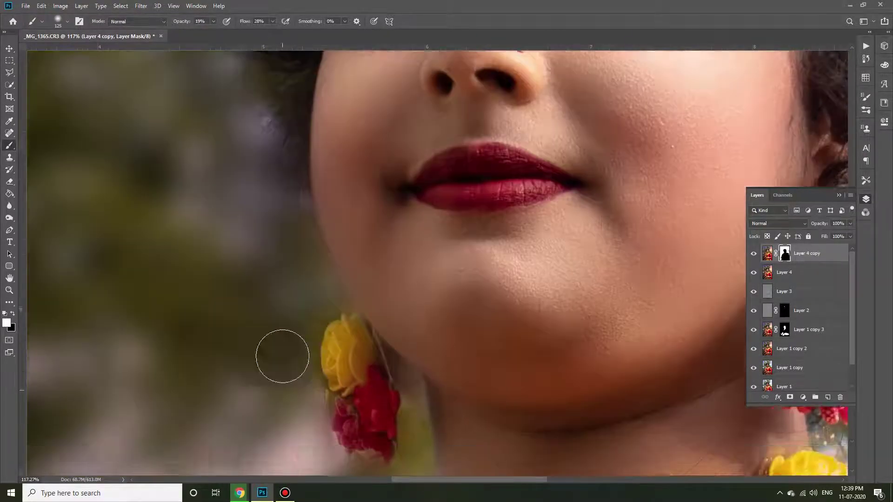
scroll(303, 245, "down", 2)
Step: With a smaller brush, blend the blur around the earring, neck and saree outline
key("bracketleft")
key("bracketleft")
key("bracketleft")
scroll(307, 305, "down", 1)
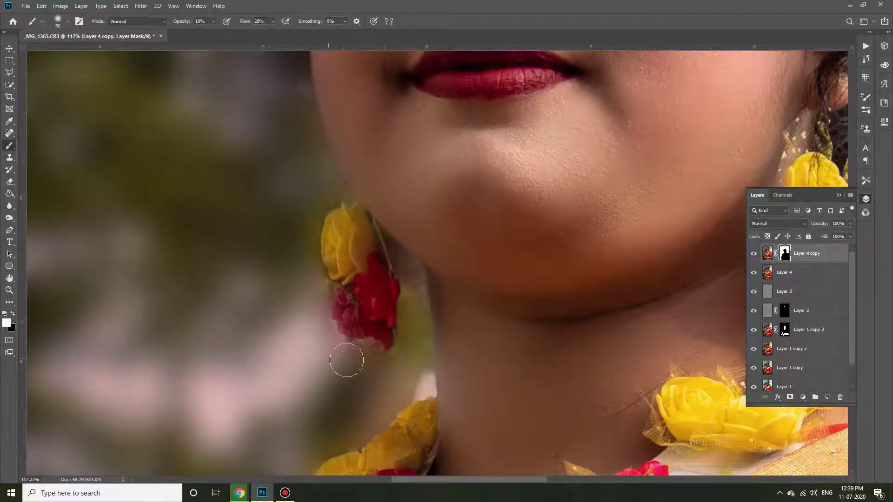
scroll(394, 342, "down", 2)
scroll(302, 362, "down", 2)
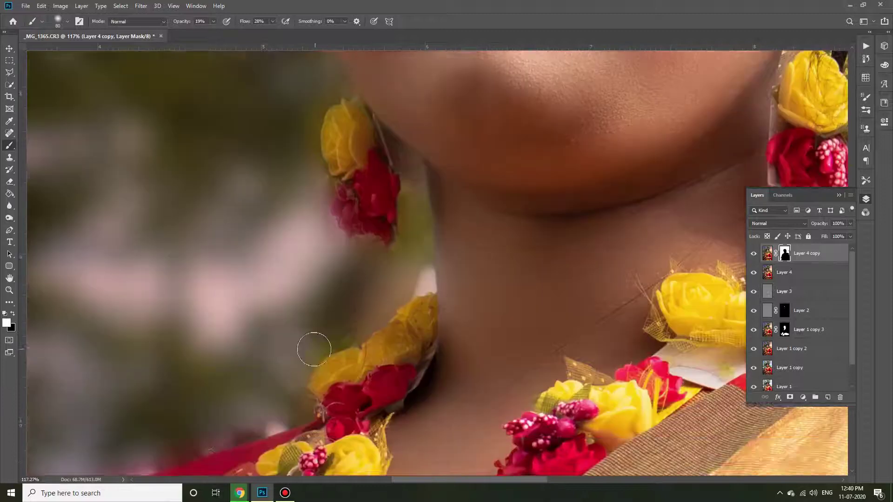
scroll(313, 349, "down", 2)
scroll(430, 269, "left", 3)
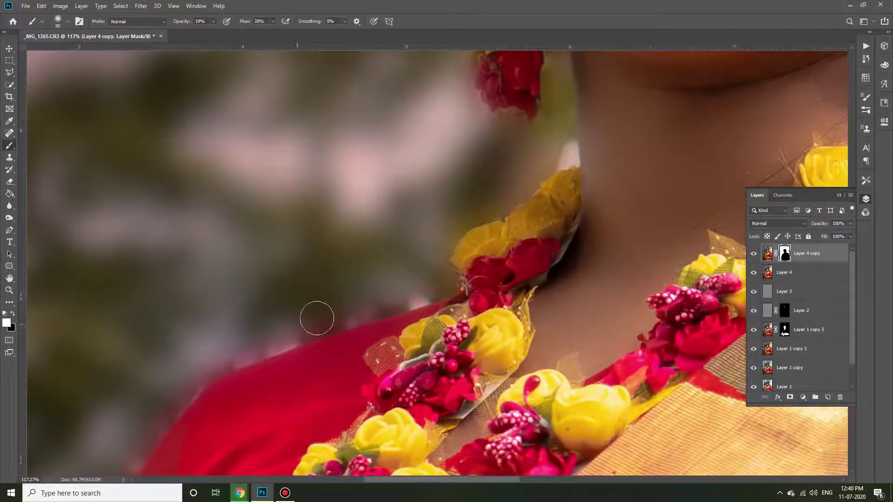
scroll(465, 372, "down", 4)
scroll(410, 258, "left", 4)
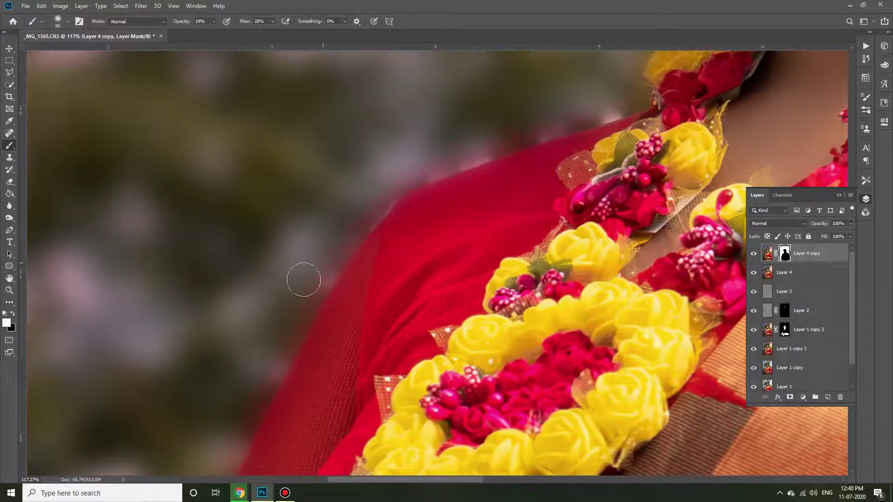
scroll(303, 280, "down", 3)
scroll(419, 333, "left", 3)
scroll(411, 231, "down", 4)
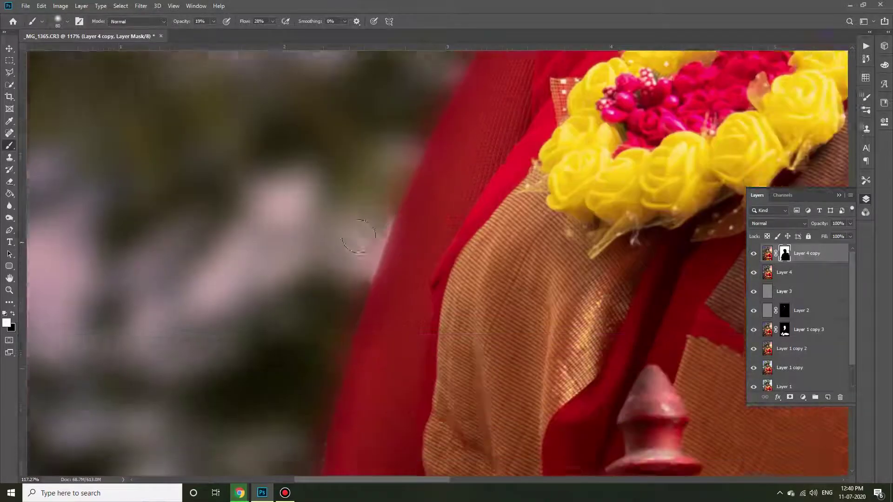
scroll(357, 185, "left", 3)
scroll(402, 292, "down", 5)
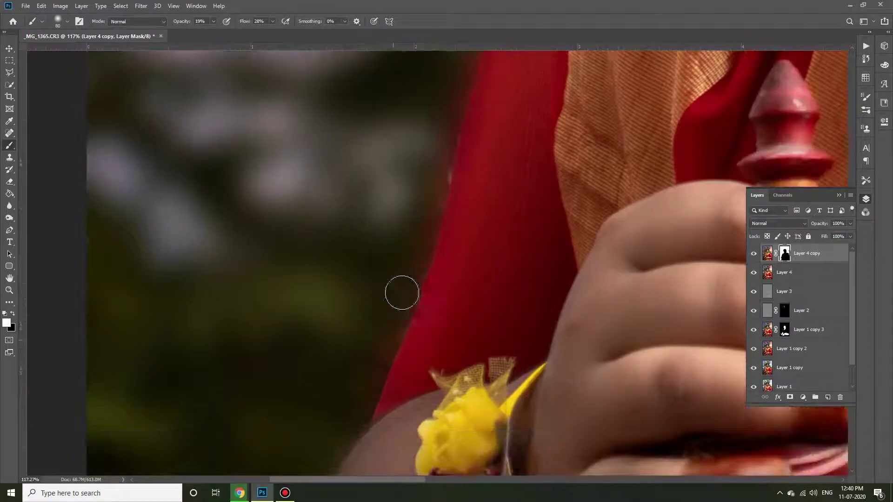
scroll(347, 373, "down", 3)
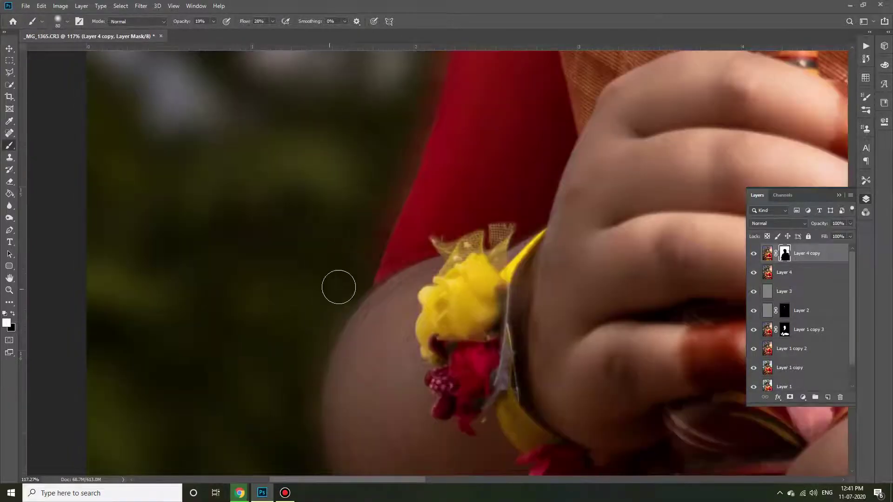
scroll(279, 361, "down", 1)
scroll(404, 425, "down", 3)
Step: Enlarge the brush three times while scrolling around the portrait's hair edges
scroll(623, 339, "down", 5)
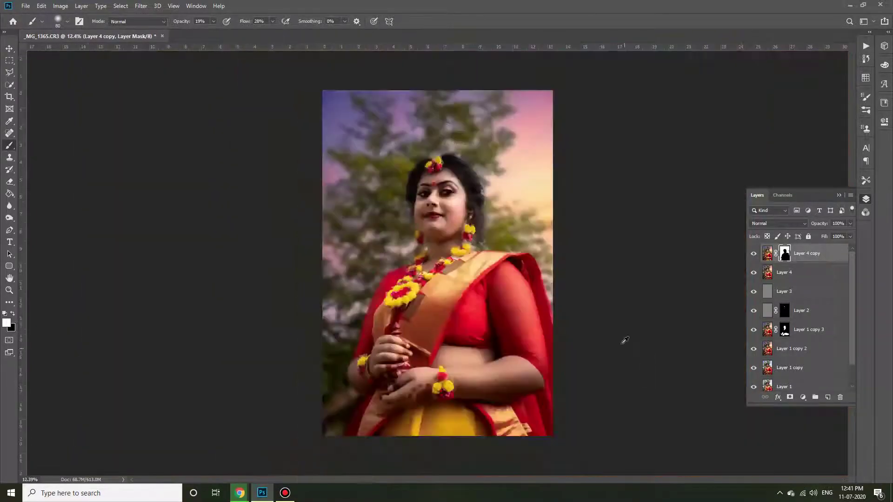
scroll(623, 339, "up", 4)
scroll(470, 133, "left", 3)
scroll(470, 133, "up", 3)
scroll(331, 126, "up", 2)
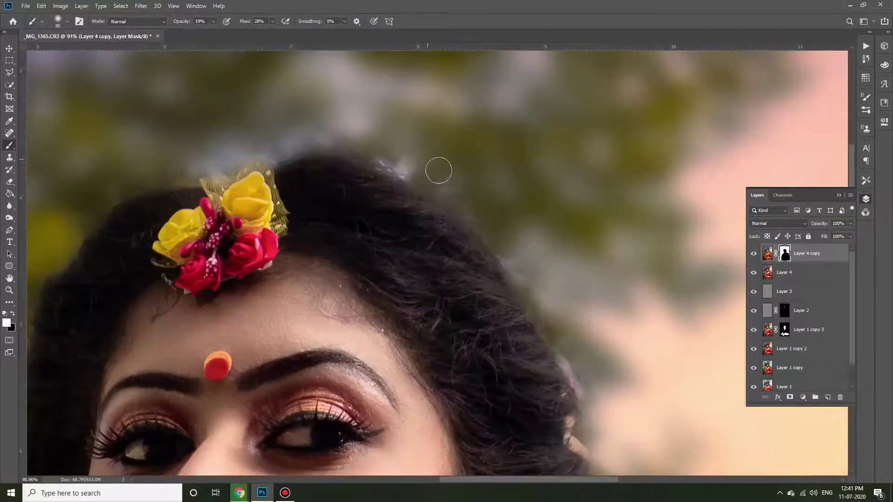
scroll(439, 170, "down", 1)
key("bracketright")
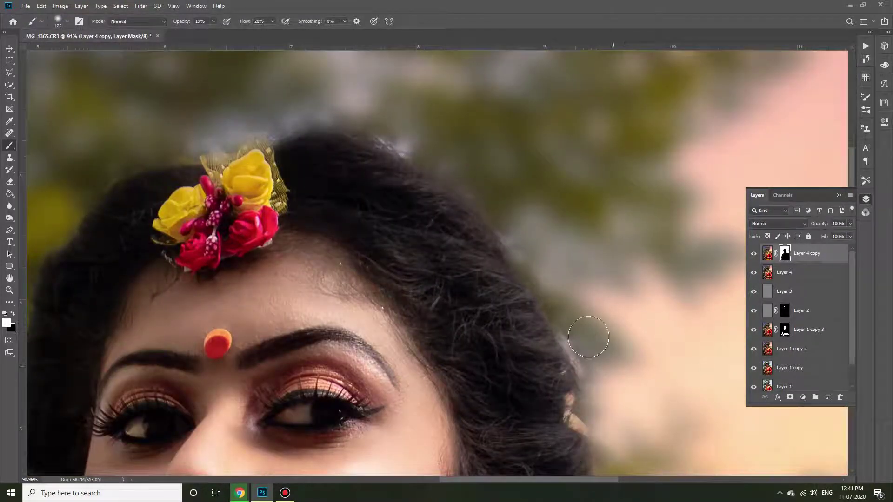
scroll(614, 362, "down", 5)
scroll(659, 482, "right", 5)
scroll(659, 481, "down", 5)
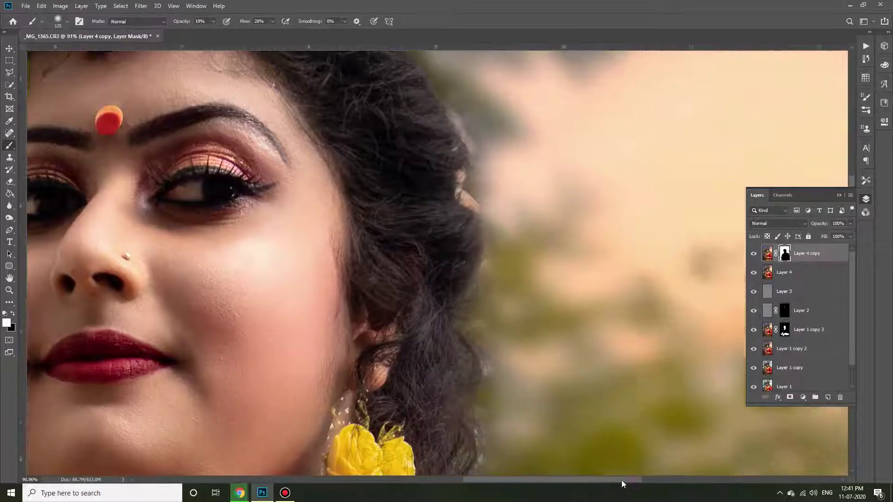
scroll(525, 170, "down", 5)
key("bracketright")
key("bracketright")
scroll(512, 326, "down", 3)
scroll(412, 350, "down", 2)
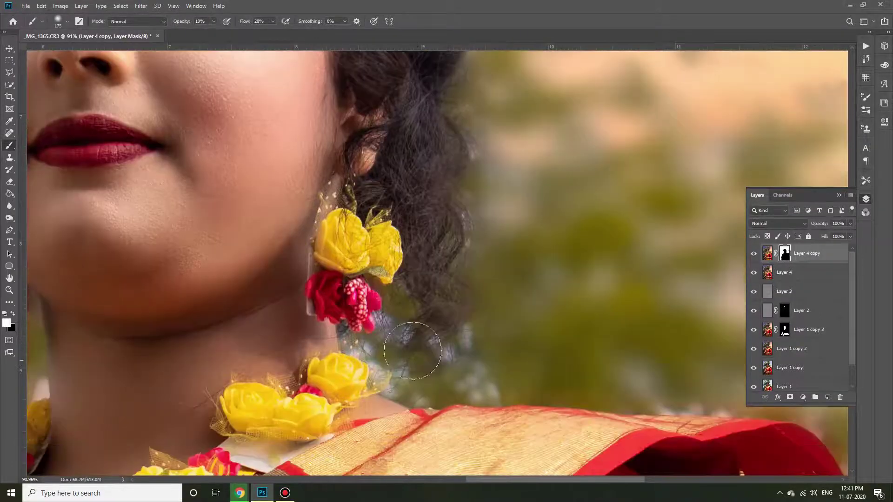
scroll(419, 372, "down", 3)
key("bracketright")
key("bracketright")
key("bracketright")
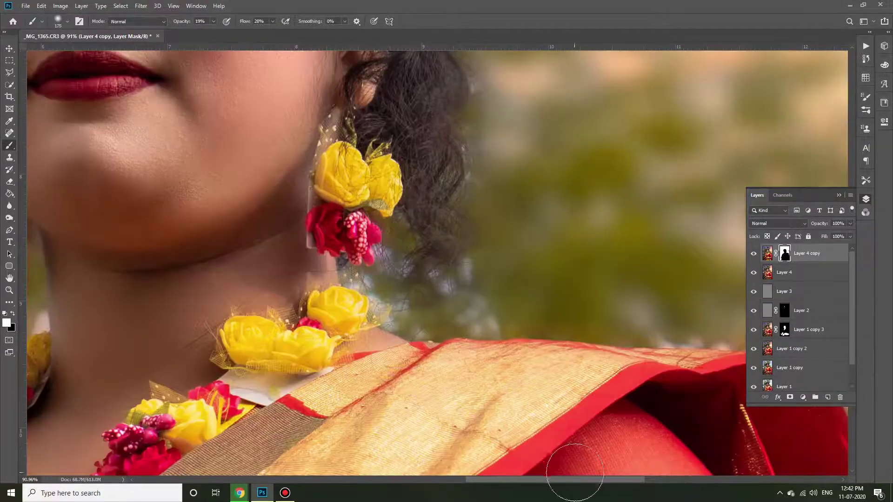
scroll(574, 474, "right", 7)
scroll(624, 481, "down", 3)
scroll(623, 482, "right", 8)
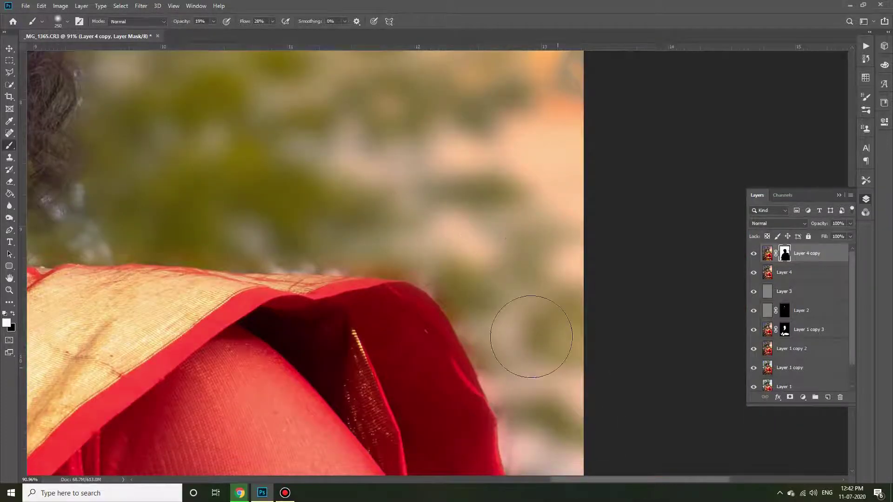
scroll(576, 350, "down", 3)
scroll(565, 279, "down", 3)
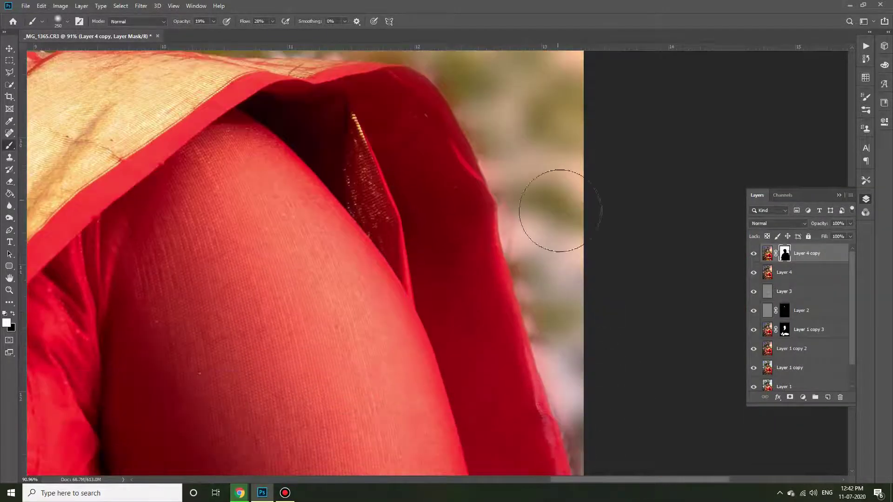
scroll(607, 372, "down", 1)
scroll(619, 406, "down", 1)
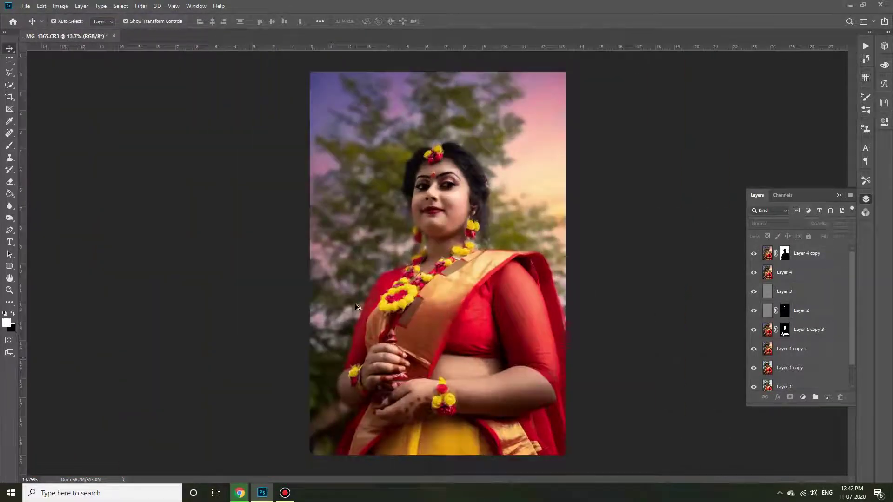
Step: Stamp visible layers into Layer 5, duplicate it, and add an empty Layer 6 for brushing
key("ctrl+shift+alt+e")
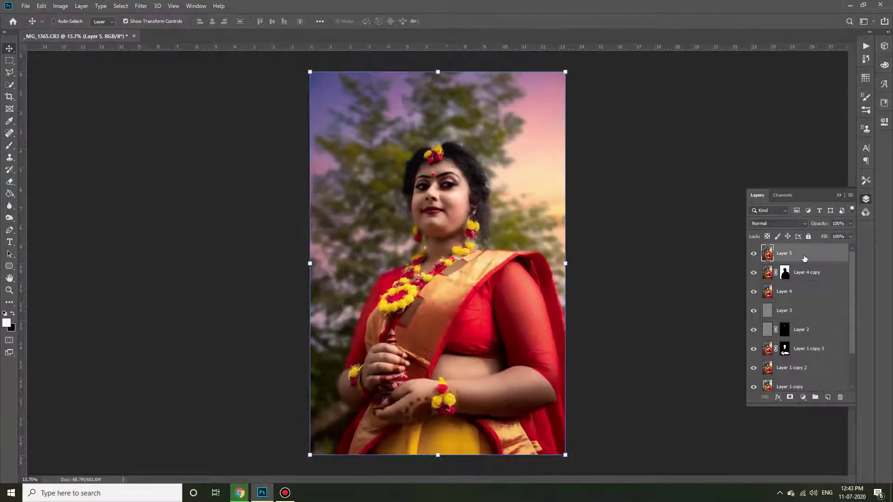
key("ctrl+j")
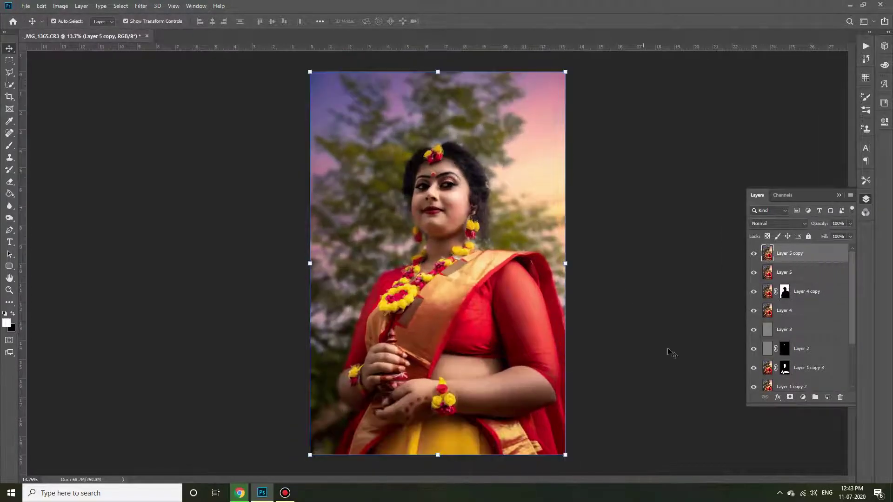
key("ctrl+shift+alt+n")
key("b")
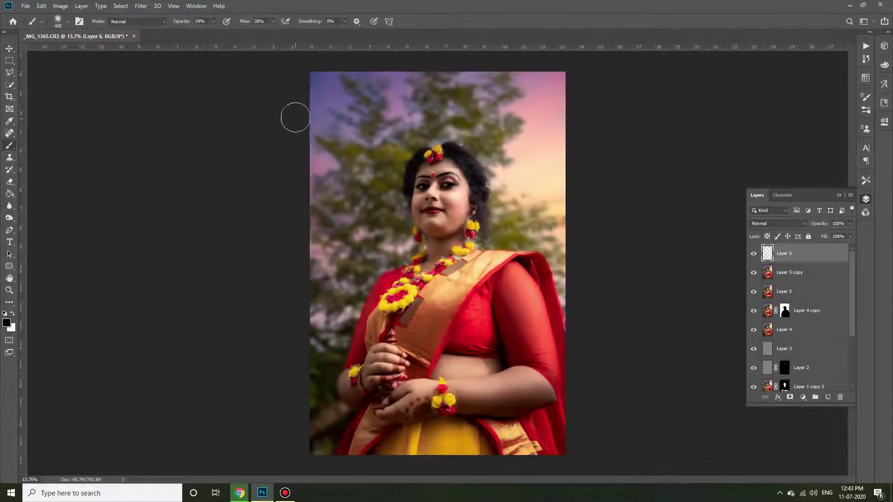
Step: Paint dark strokes along the top and left edges with a large brush at 47% flow
type("76")
key("Return")
type("47")
key("Return")
key("bracketright")
key("bracketright")
key("bracketright")
key("bracketright")
key("bracketright")
key("bracketright")
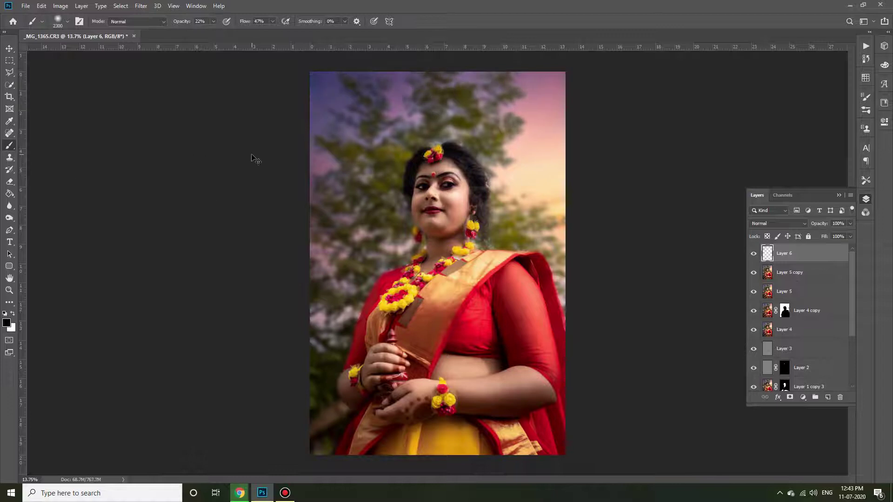
left_click_drag(578, 80, 316, 112)
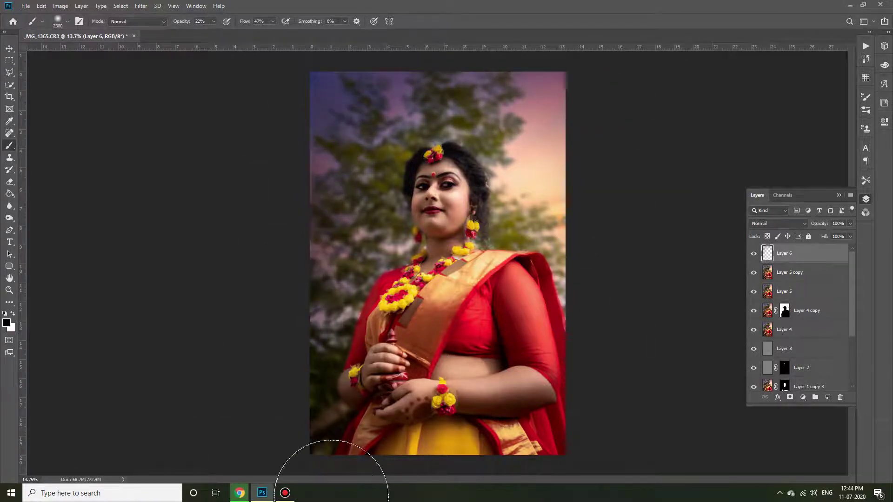
left_click_drag(319, 176, 307, 348)
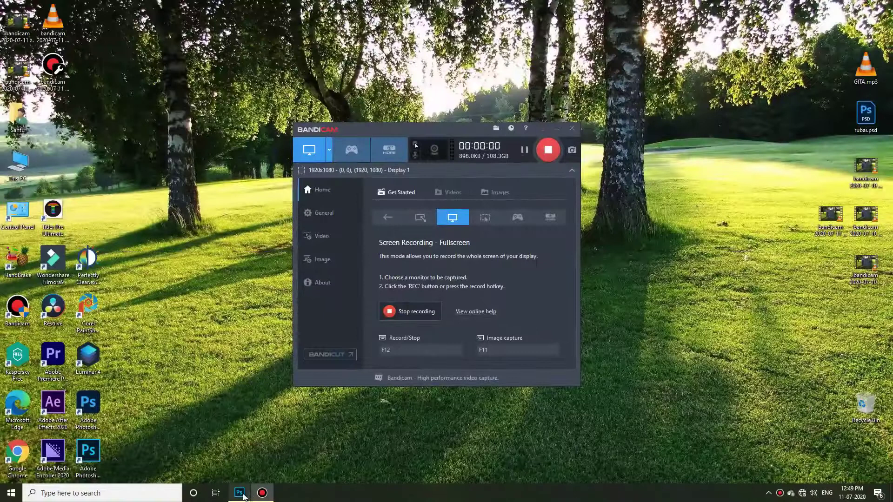
Step: Back in Photoshop, toggle the THE ROSE WORLD text and Layer 6 visibility to compare
left_click(239, 491)
scroll(476, 314, "down", 1)
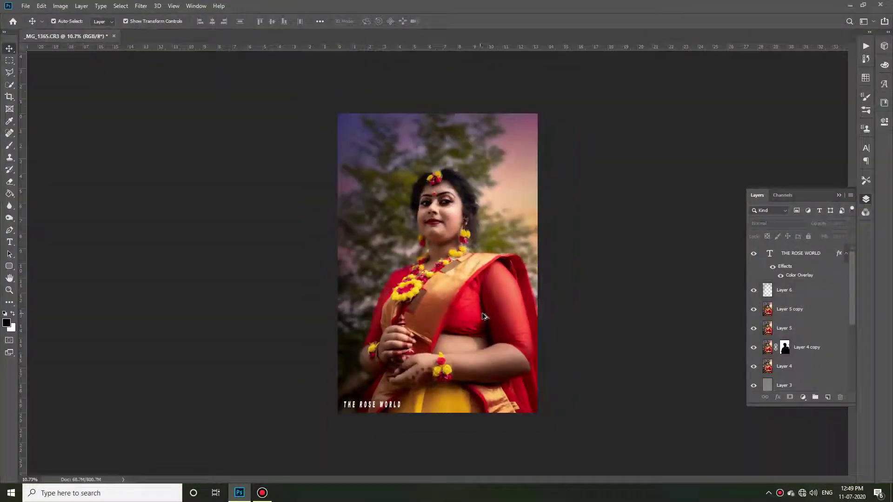
left_click(754, 254)
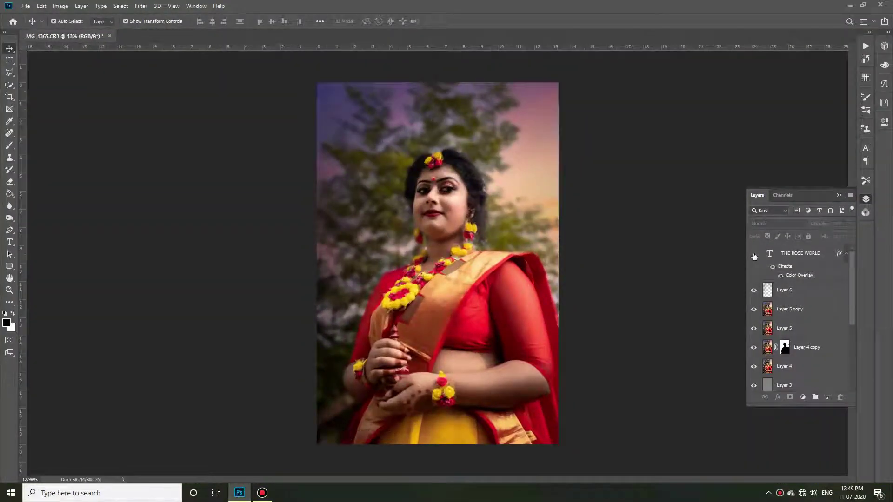
left_click(753, 291)
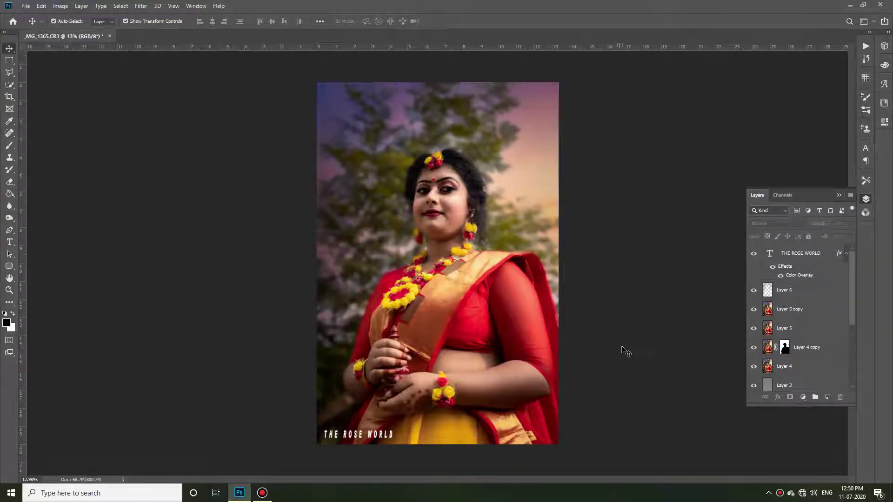
scroll(637, 351, "up", 1)
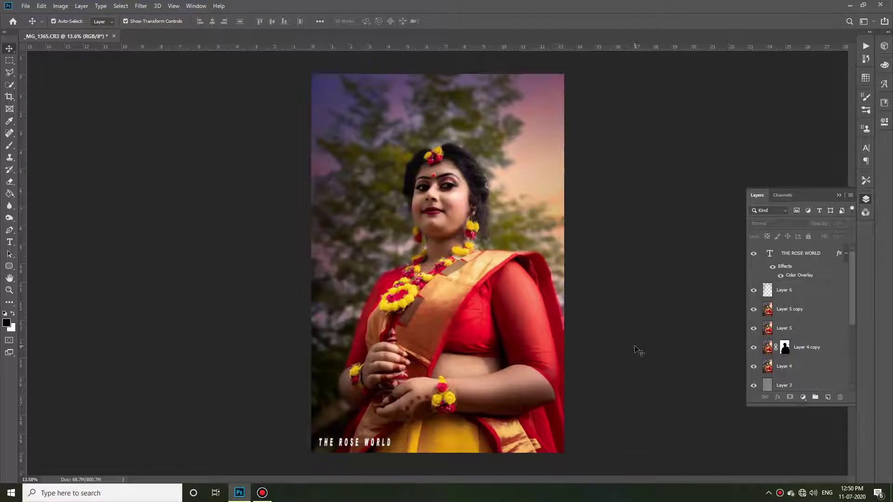
left_click(22, 8)
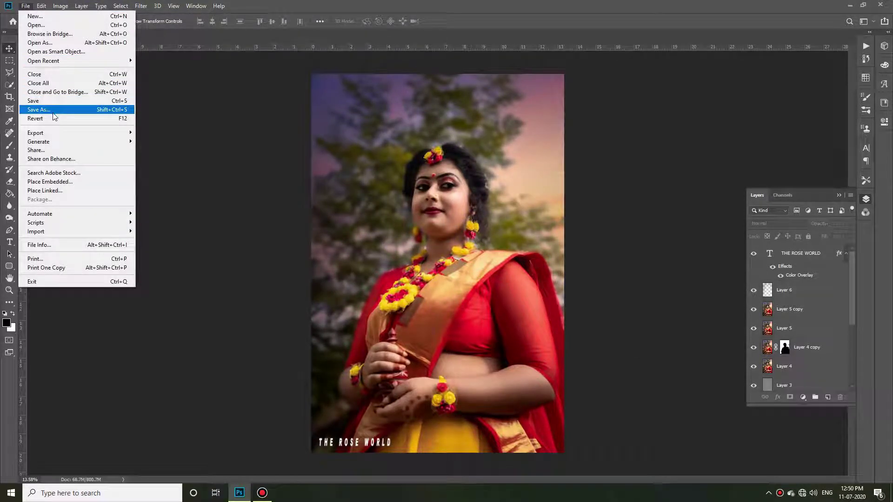
mouse_move(36, 132)
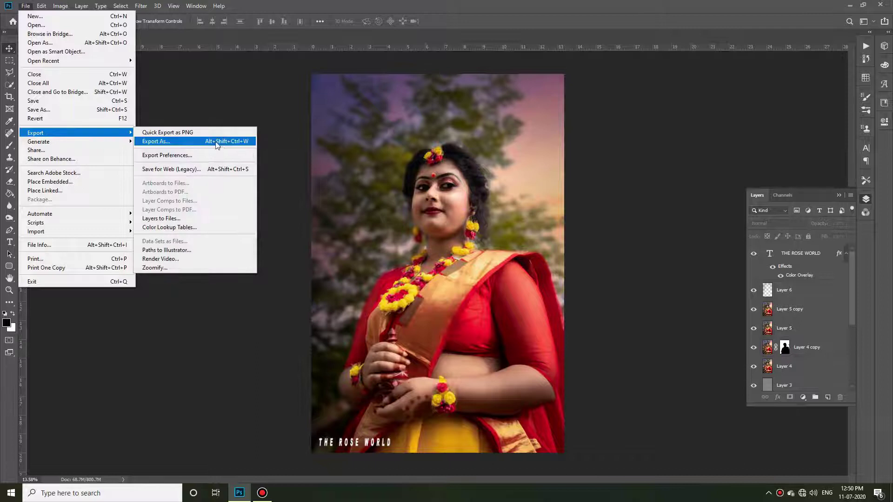
Step: Export the portrait as a 4000 x 6000 JPG at 100% quality
left_click(216, 142)
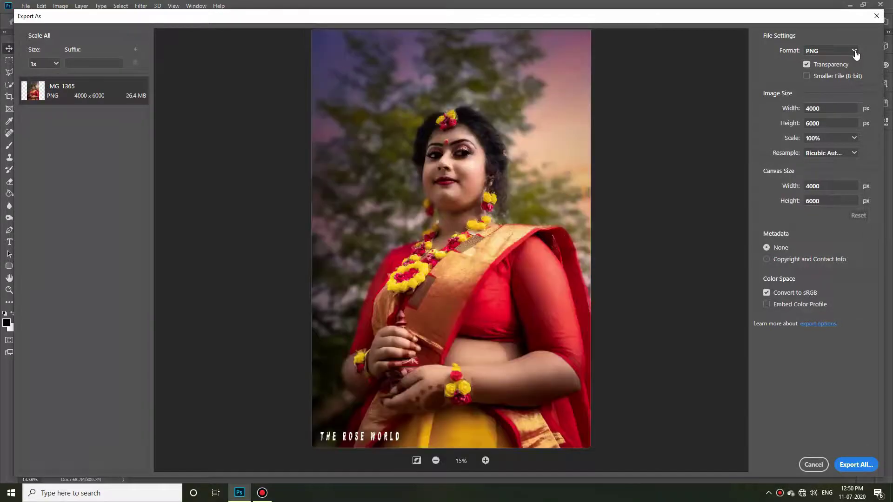
left_click(854, 50)
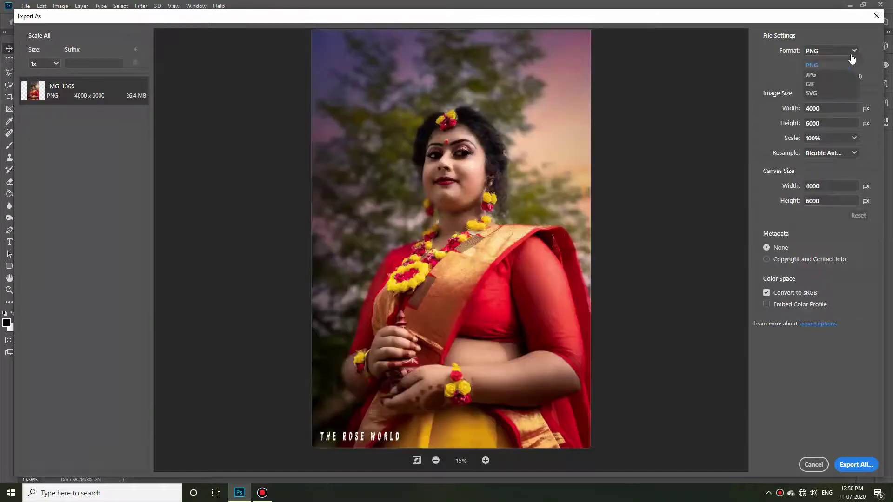
left_click(830, 75)
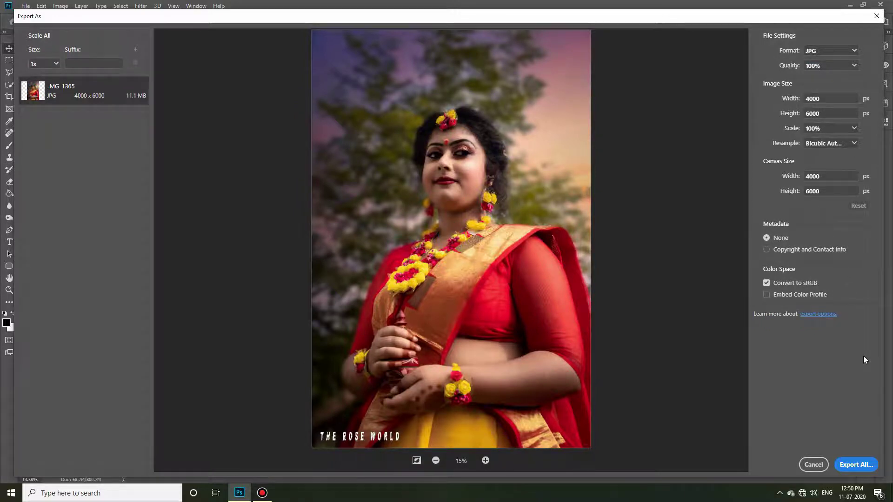
left_click(857, 465)
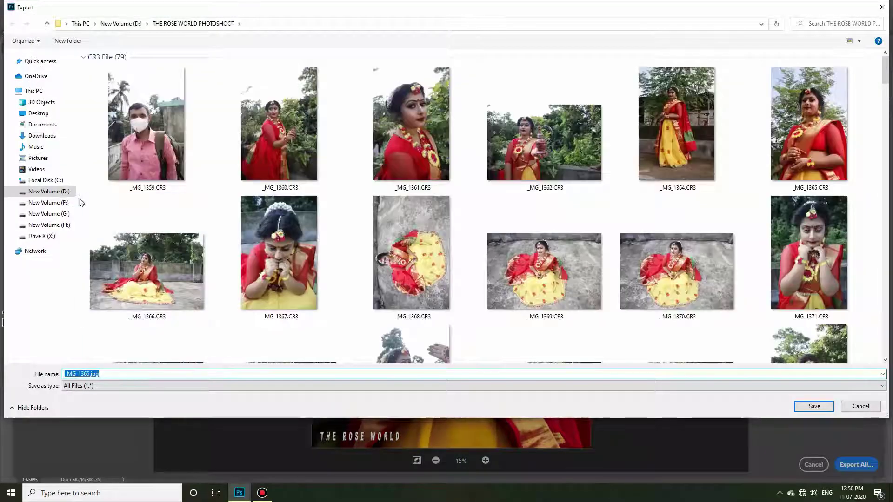
Step: Save _MG_1365.jpg to the Desktop and minimise Photoshop
left_click(44, 113)
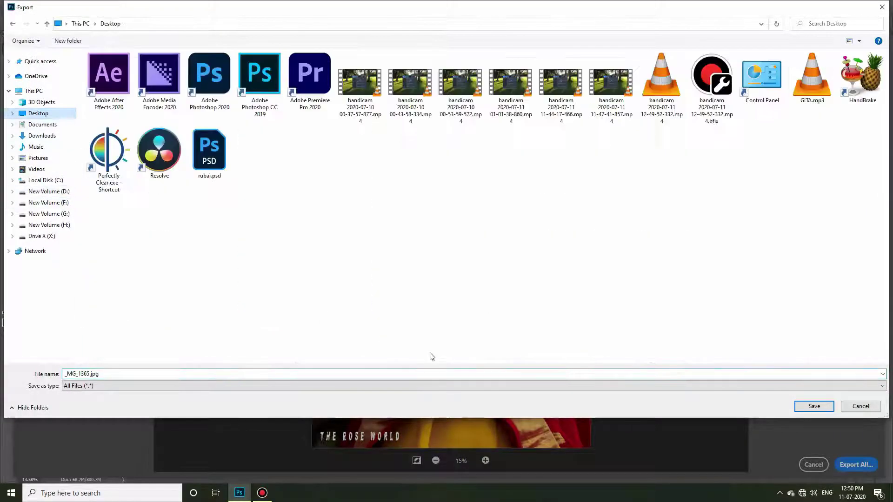
left_click(817, 407)
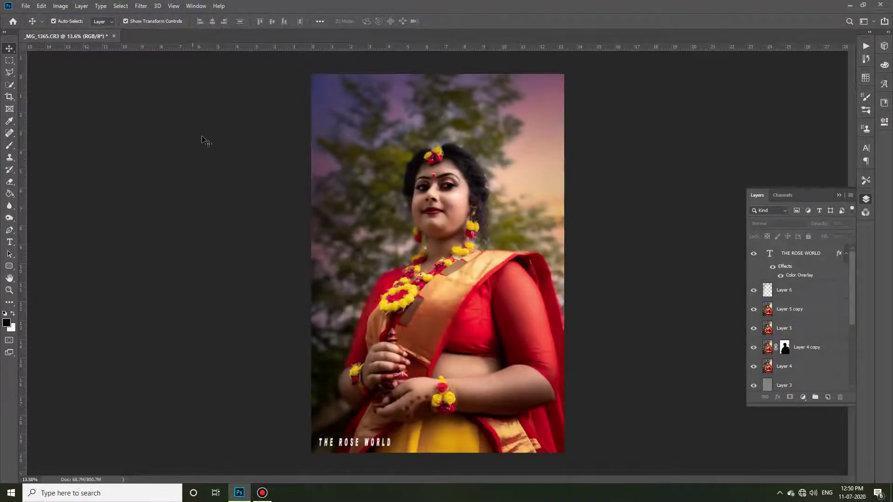
left_click(845, 6)
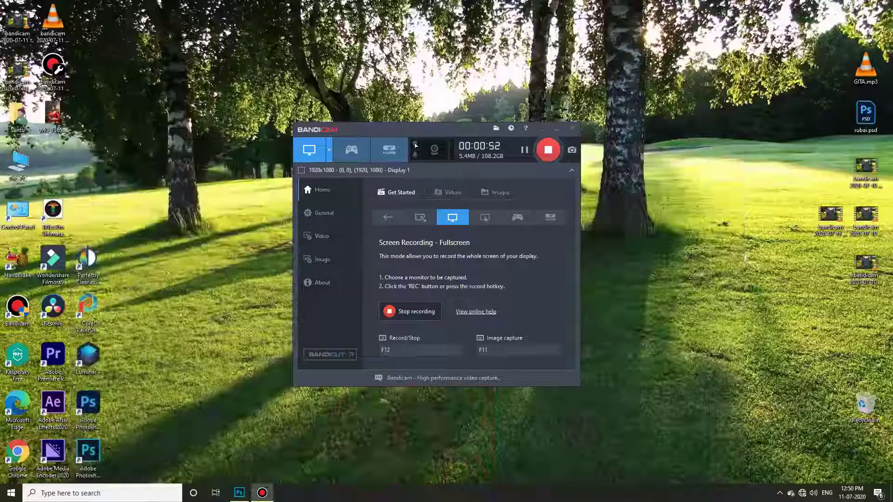
Step: Refresh the desktop and open _MG_1365.jpg in the Photos viewer
left_click(558, 125)
right_click(344, 236)
left_click(369, 263)
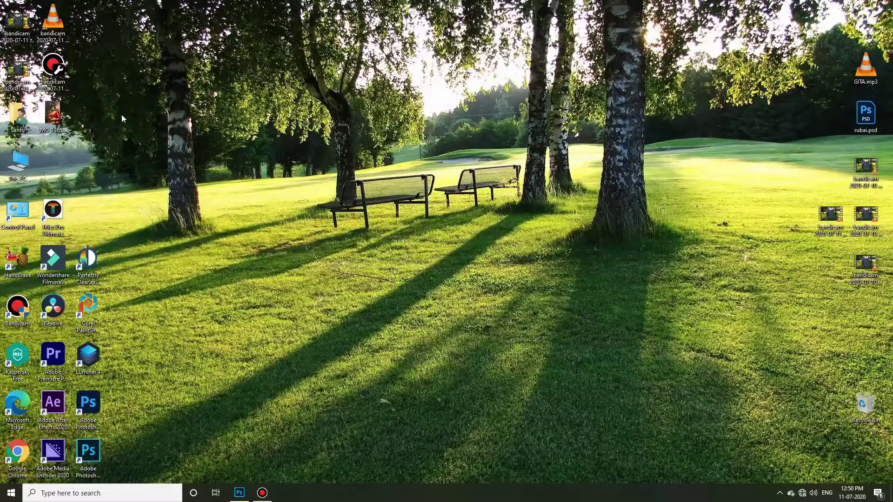
key("Return")
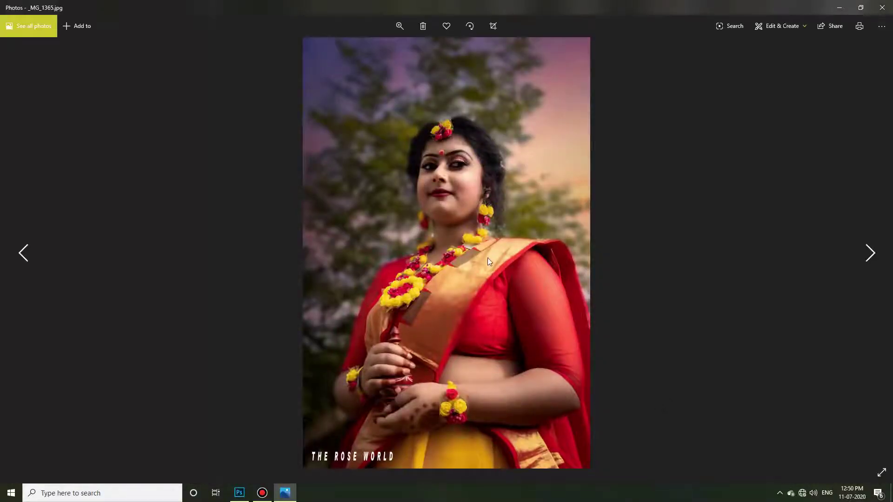
scroll(487, 257, "up", 2)
scroll(486, 257, "up", 2)
scroll(509, 283, "up", 2)
scroll(510, 283, "down", 2)
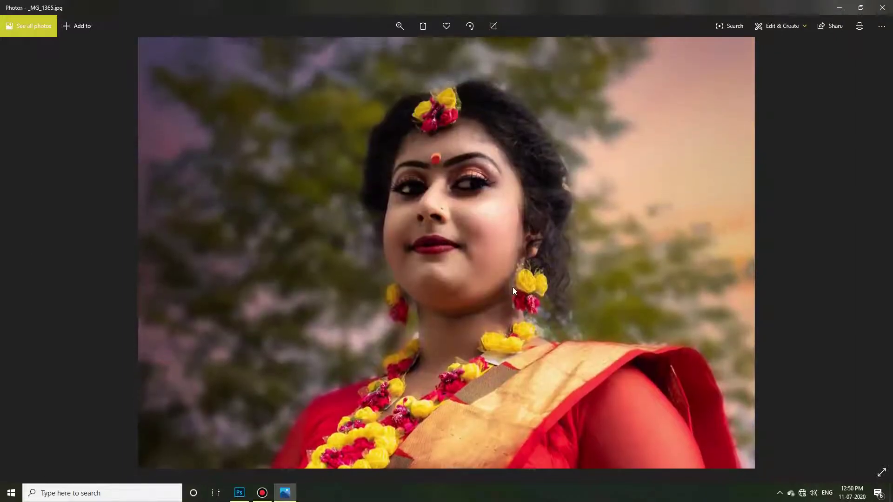
scroll(512, 286, "down", 2)
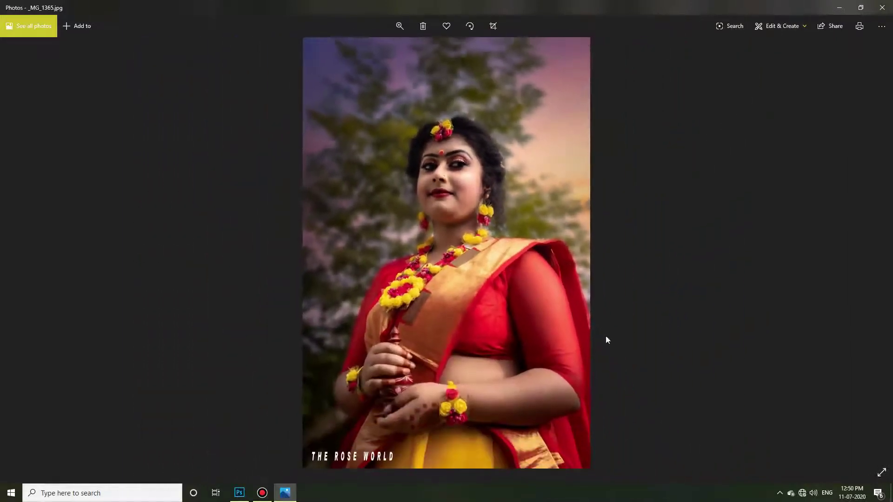
left_click(262, 492)
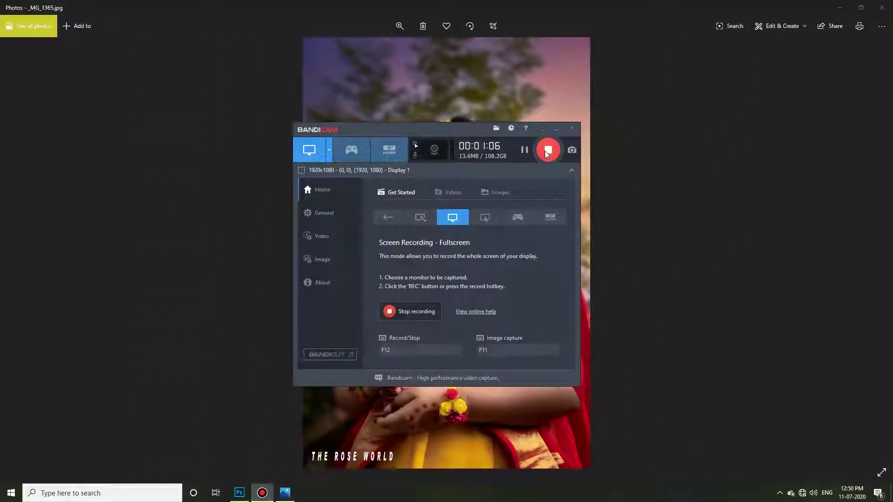